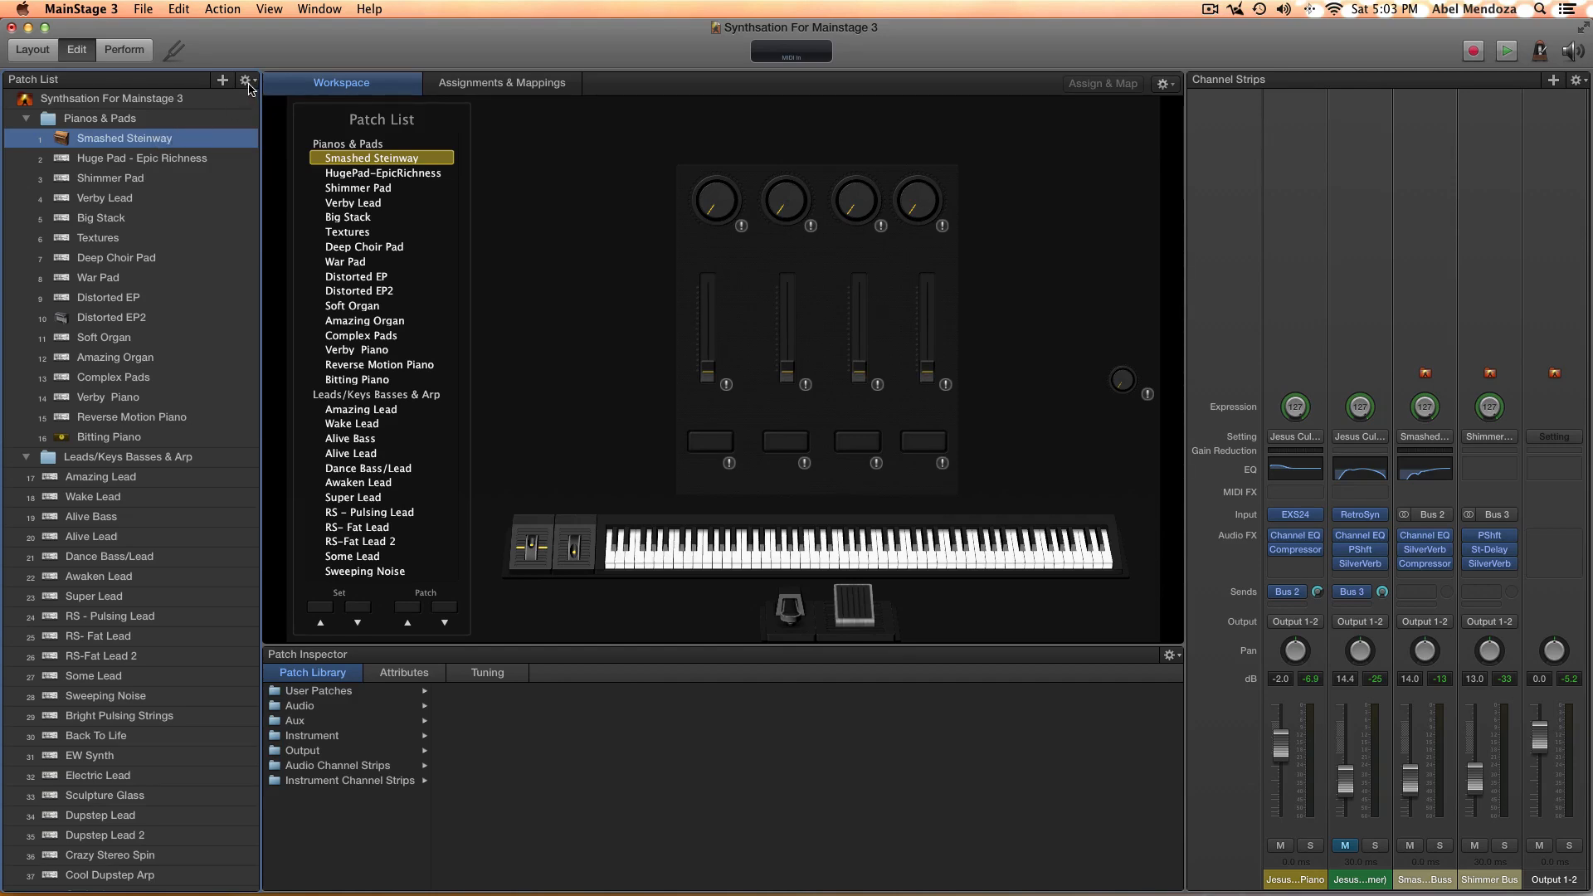
scroll(161, 147, down, 1)
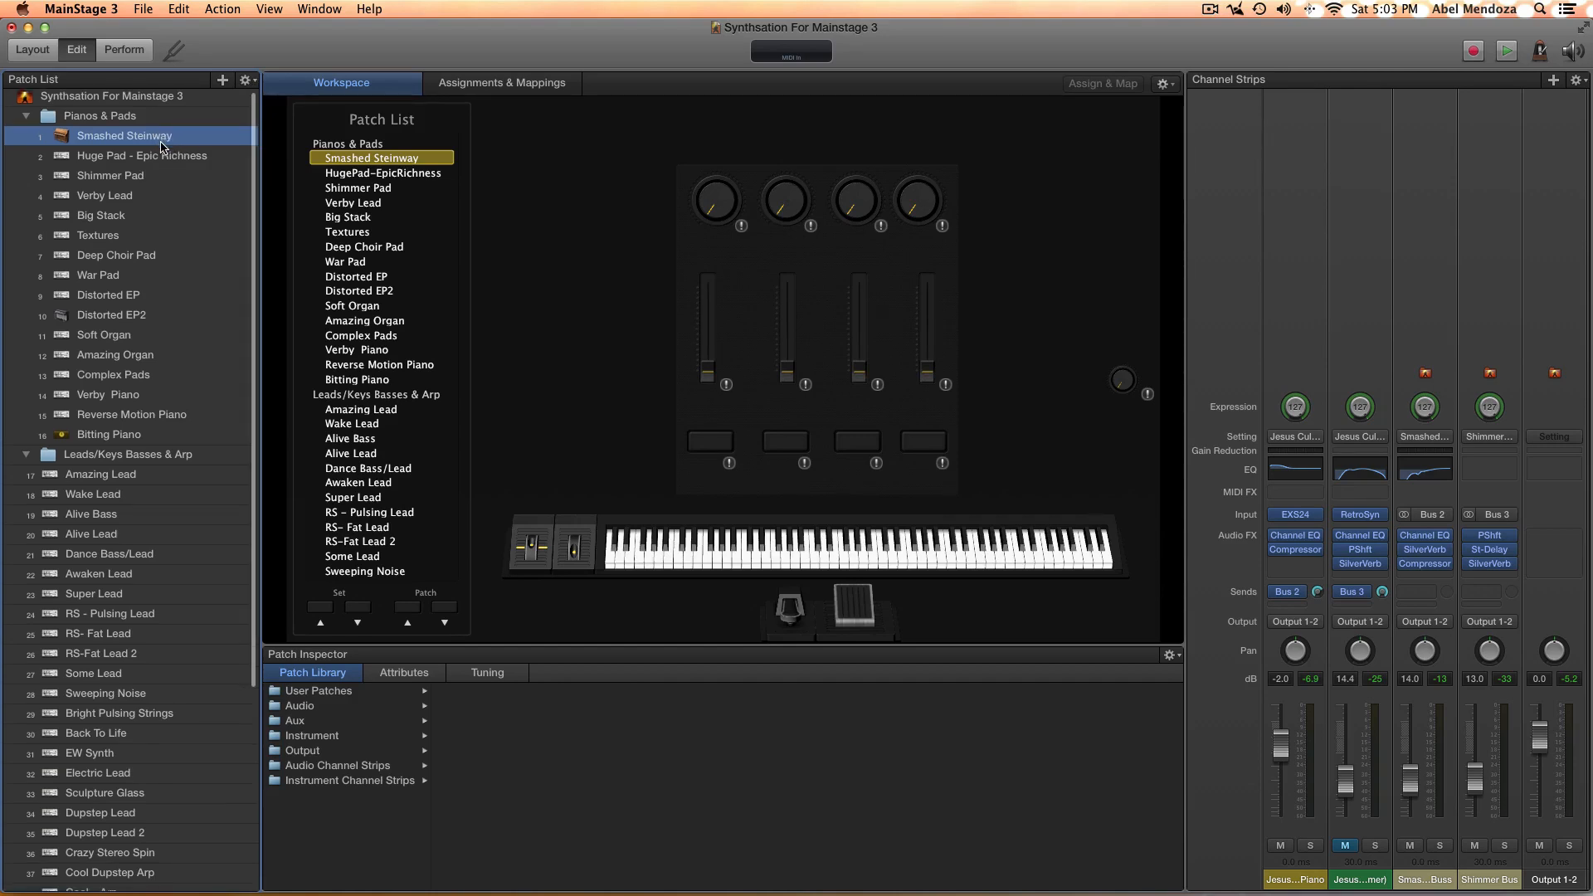
Keep the Smashed Steinway patch name unchanged after briefly opening the Patch List actions
click(161, 144)
click(248, 80)
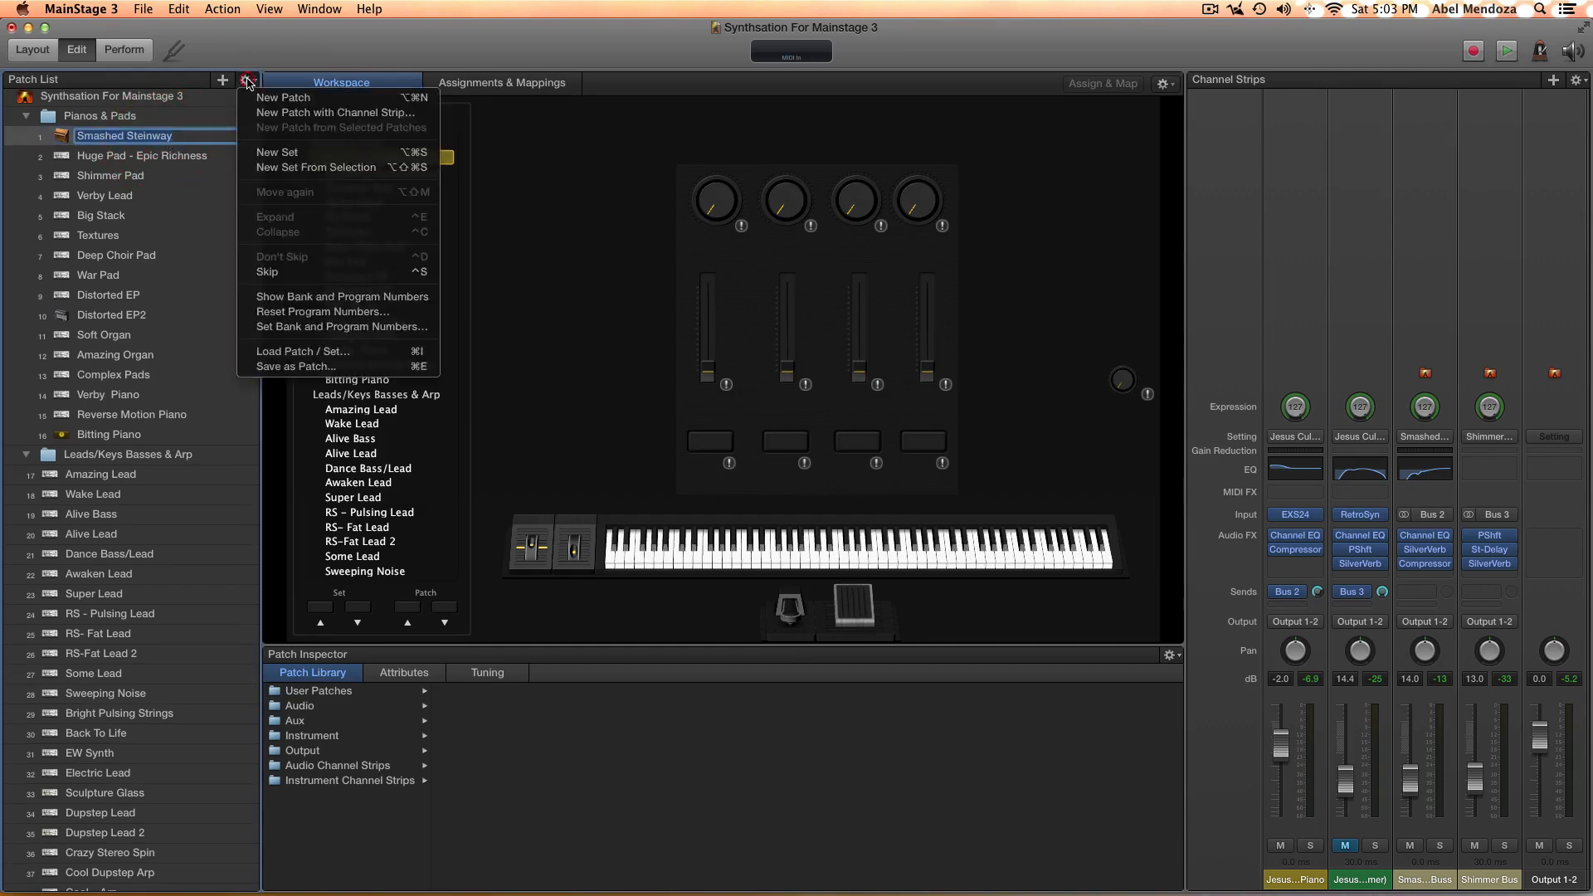
click(193, 140)
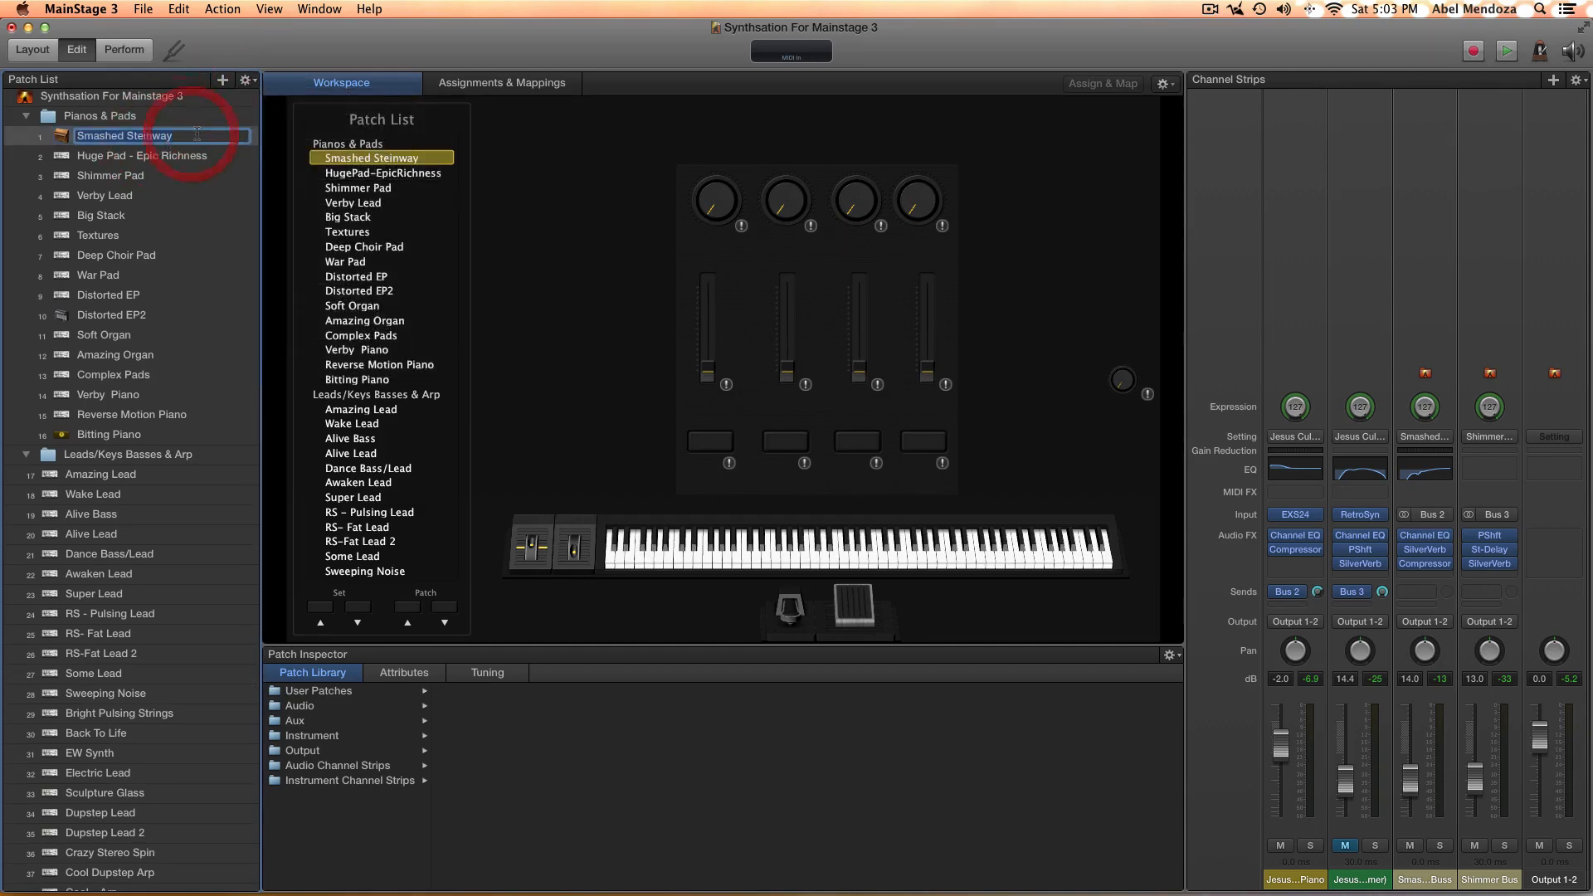
click(197, 156)
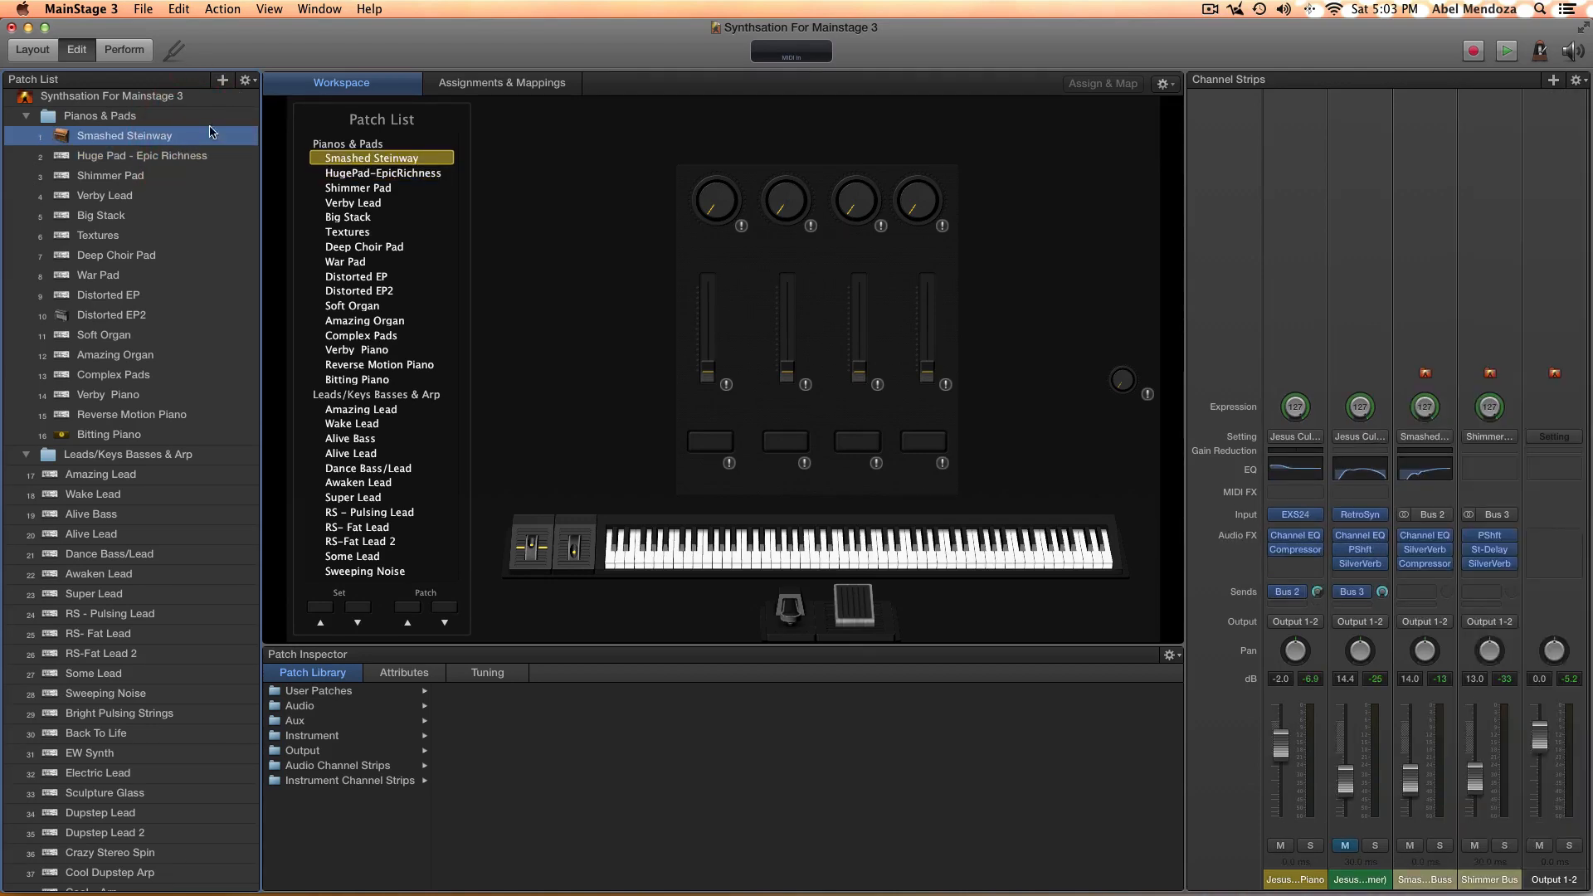
Export Smashed Steinway as a saved patch to the Instrument folder under the same name
click(248, 82)
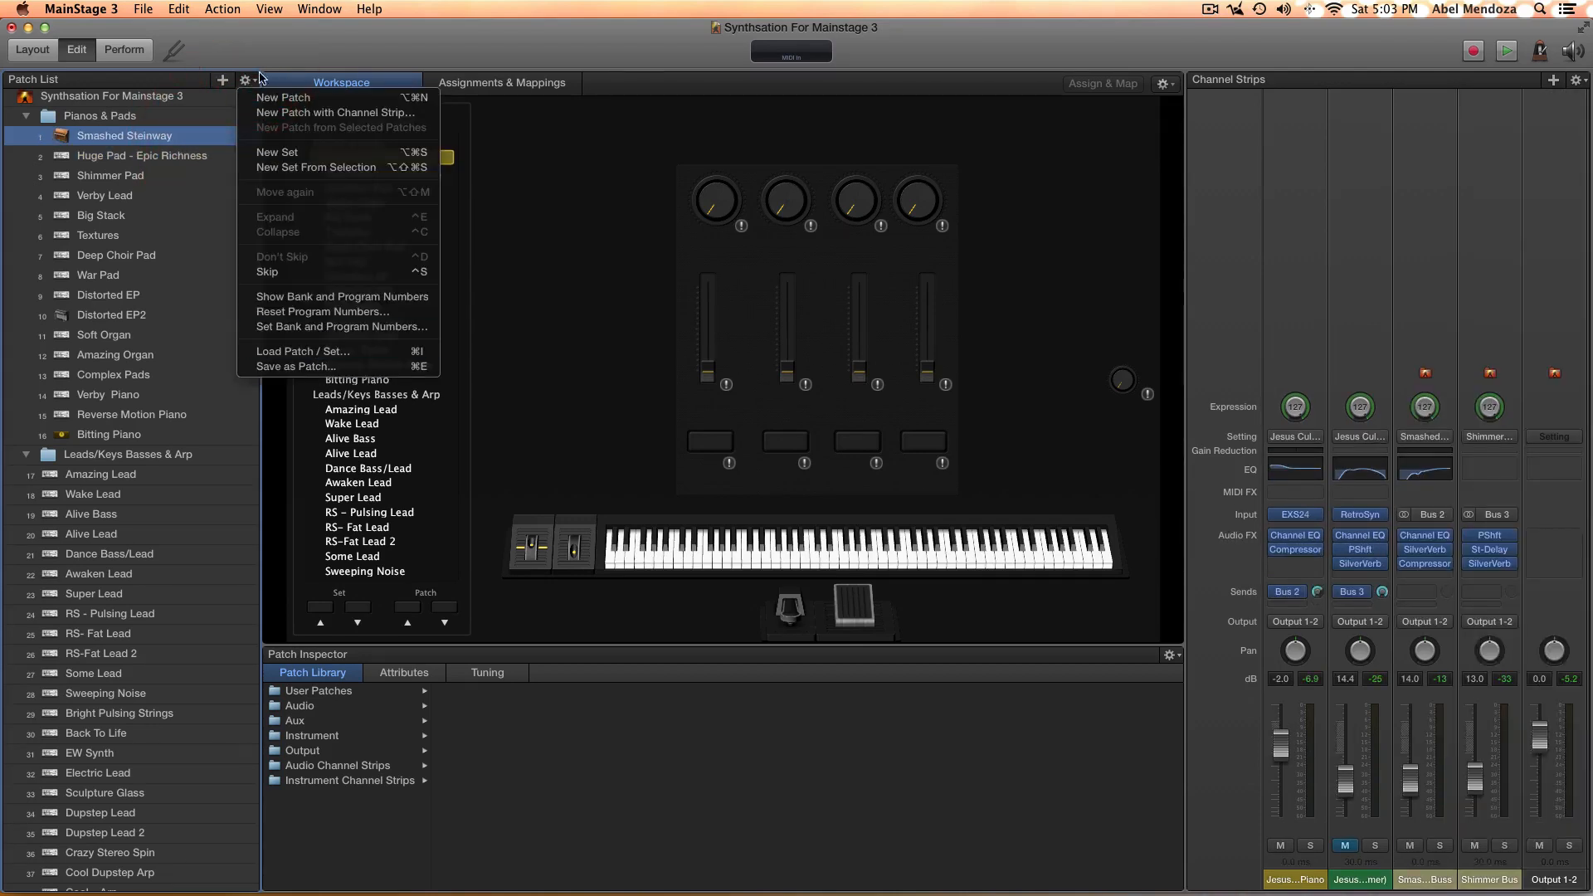
click(290, 366)
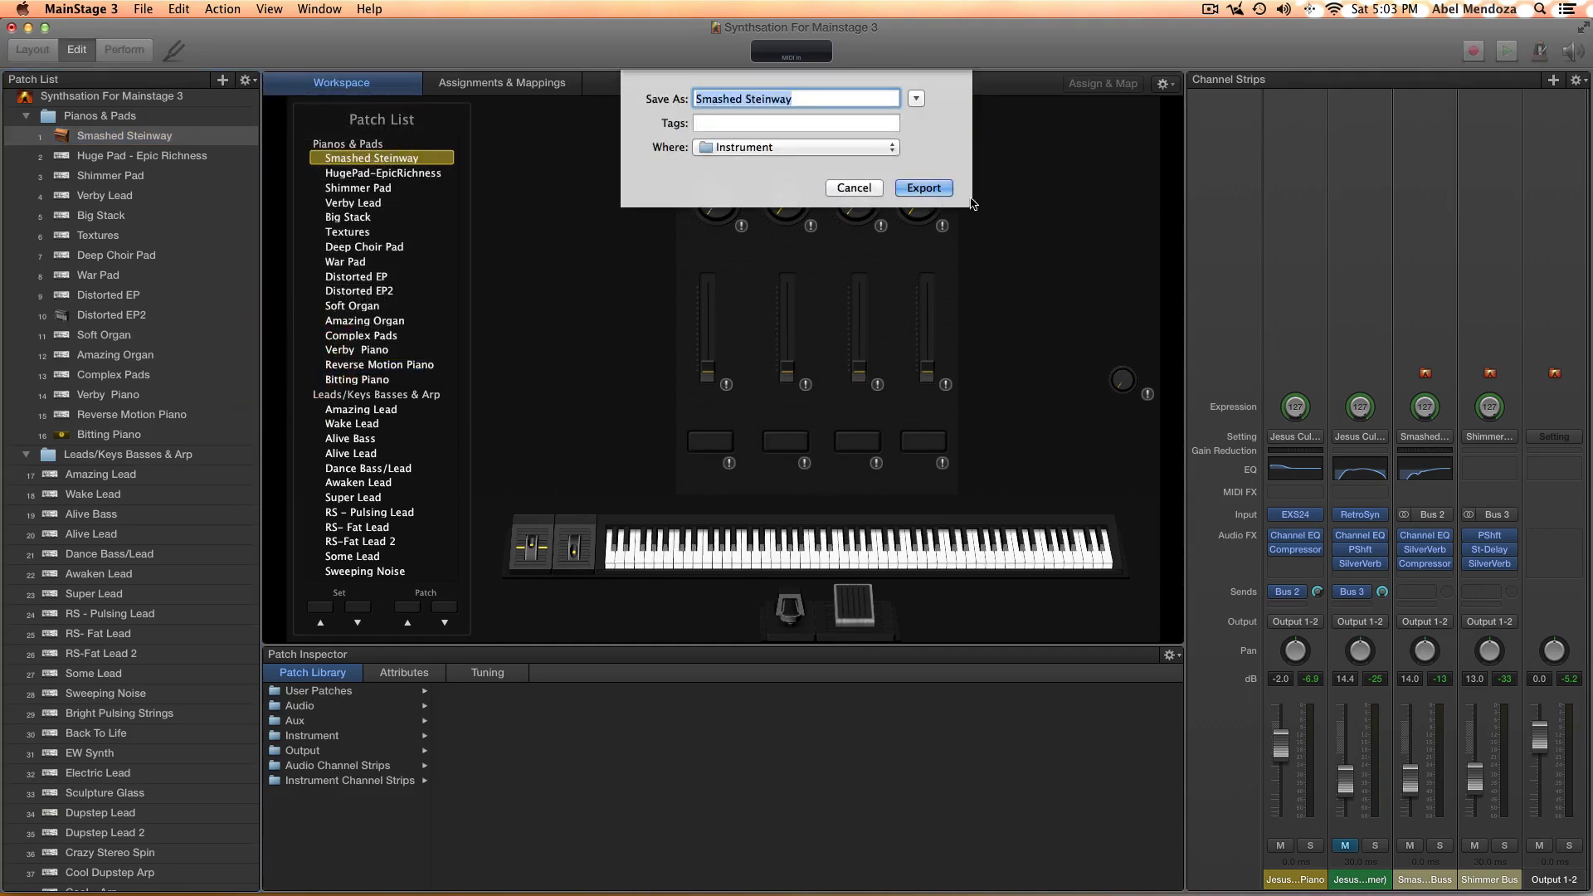
click(924, 187)
mouse_move(826, 891)
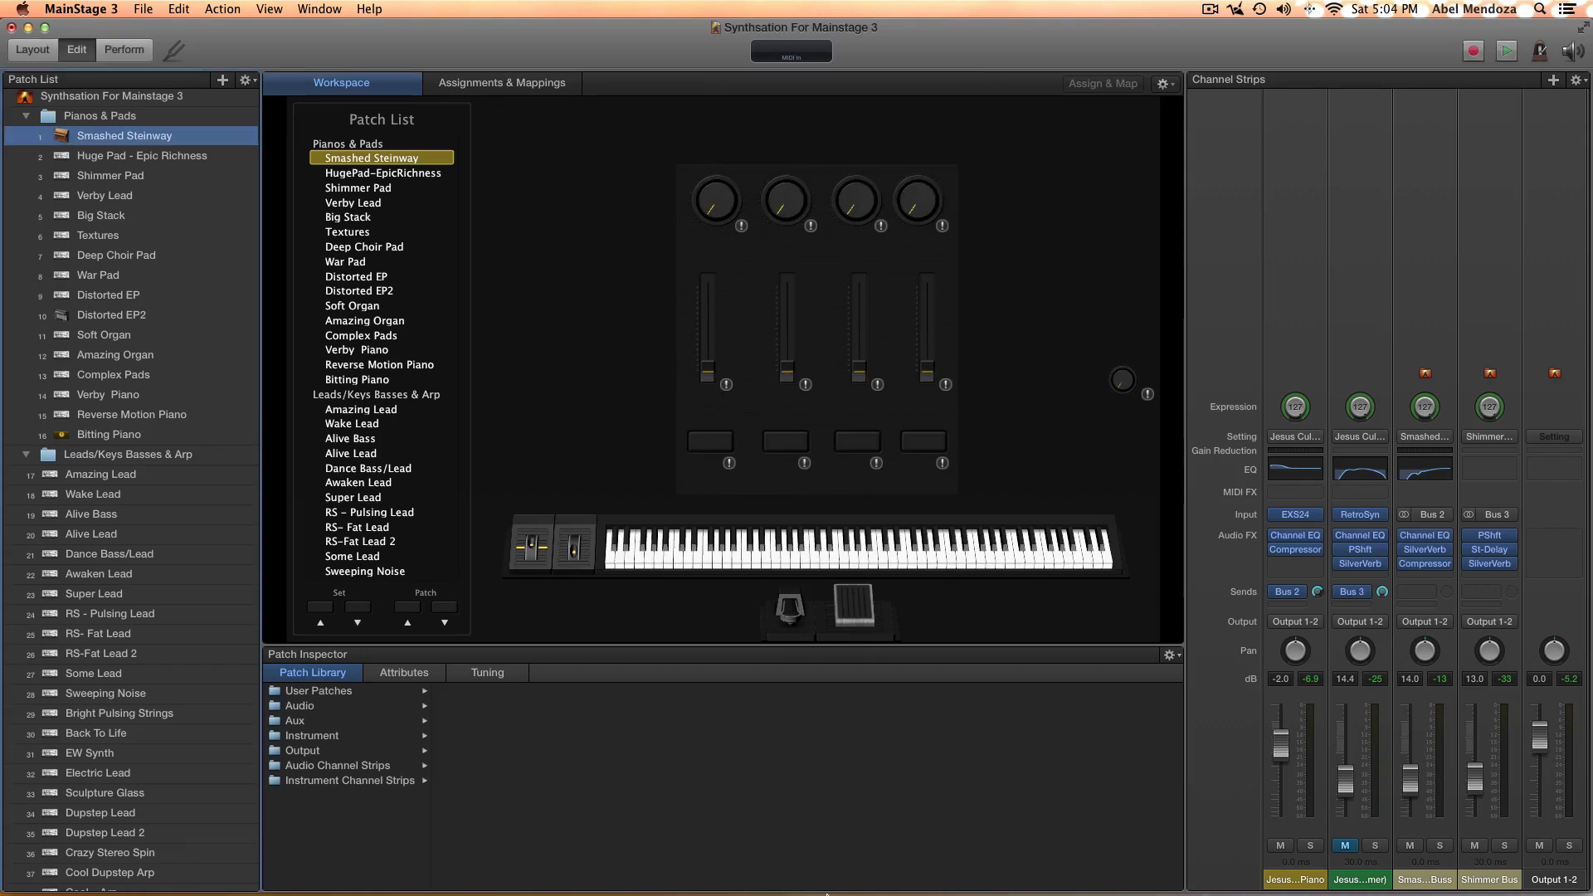
Create a new Logic Pro X project with one software instrument track, Inst 1, and show the patch library
click(619, 856)
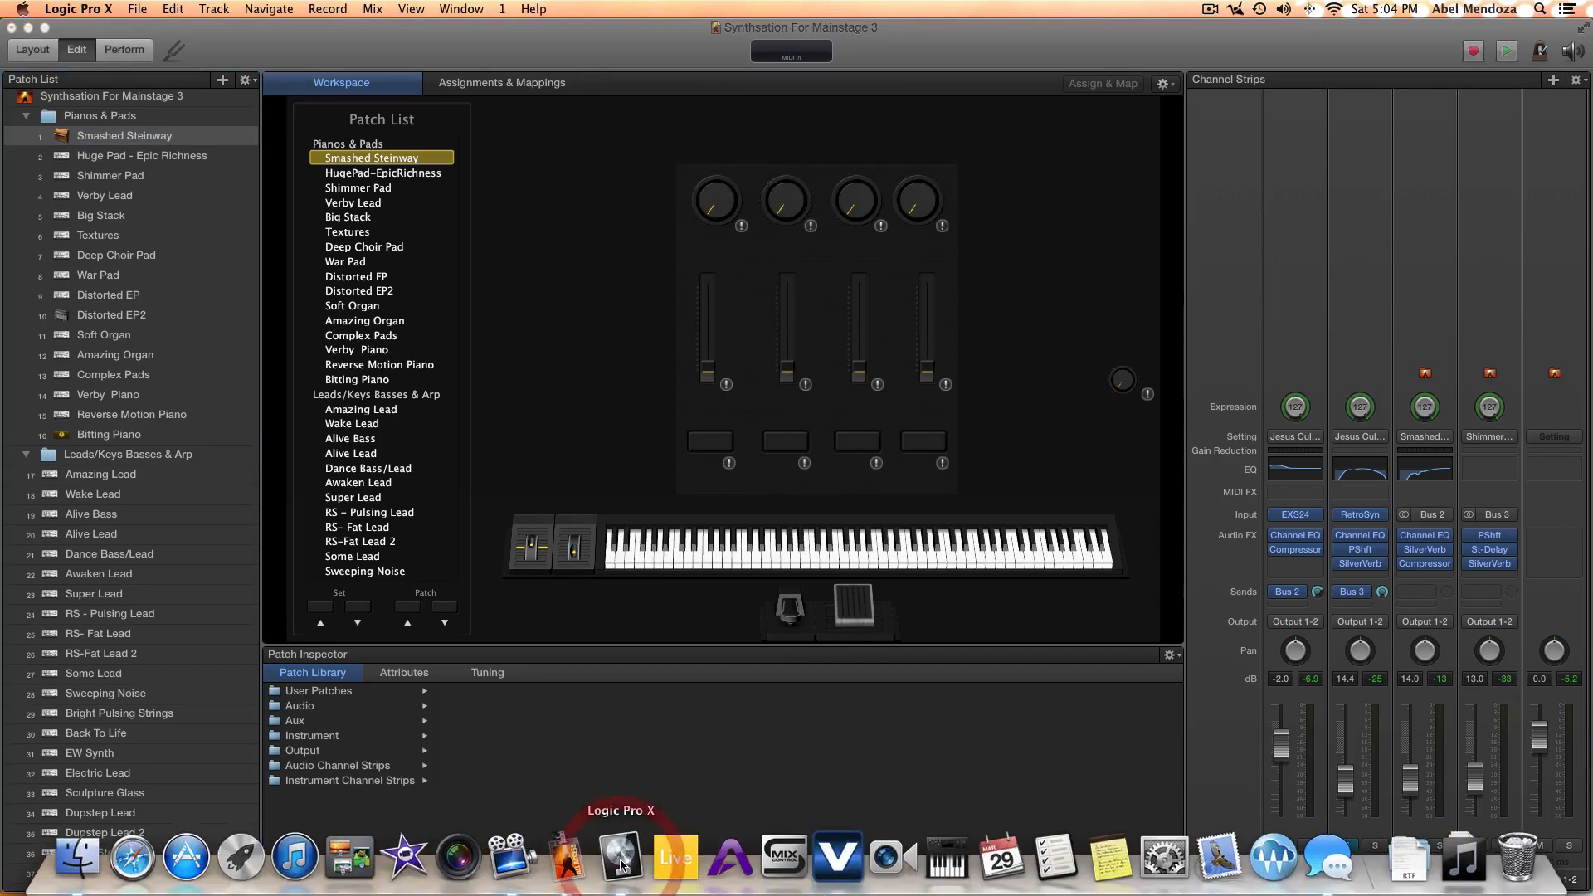
click(137, 10)
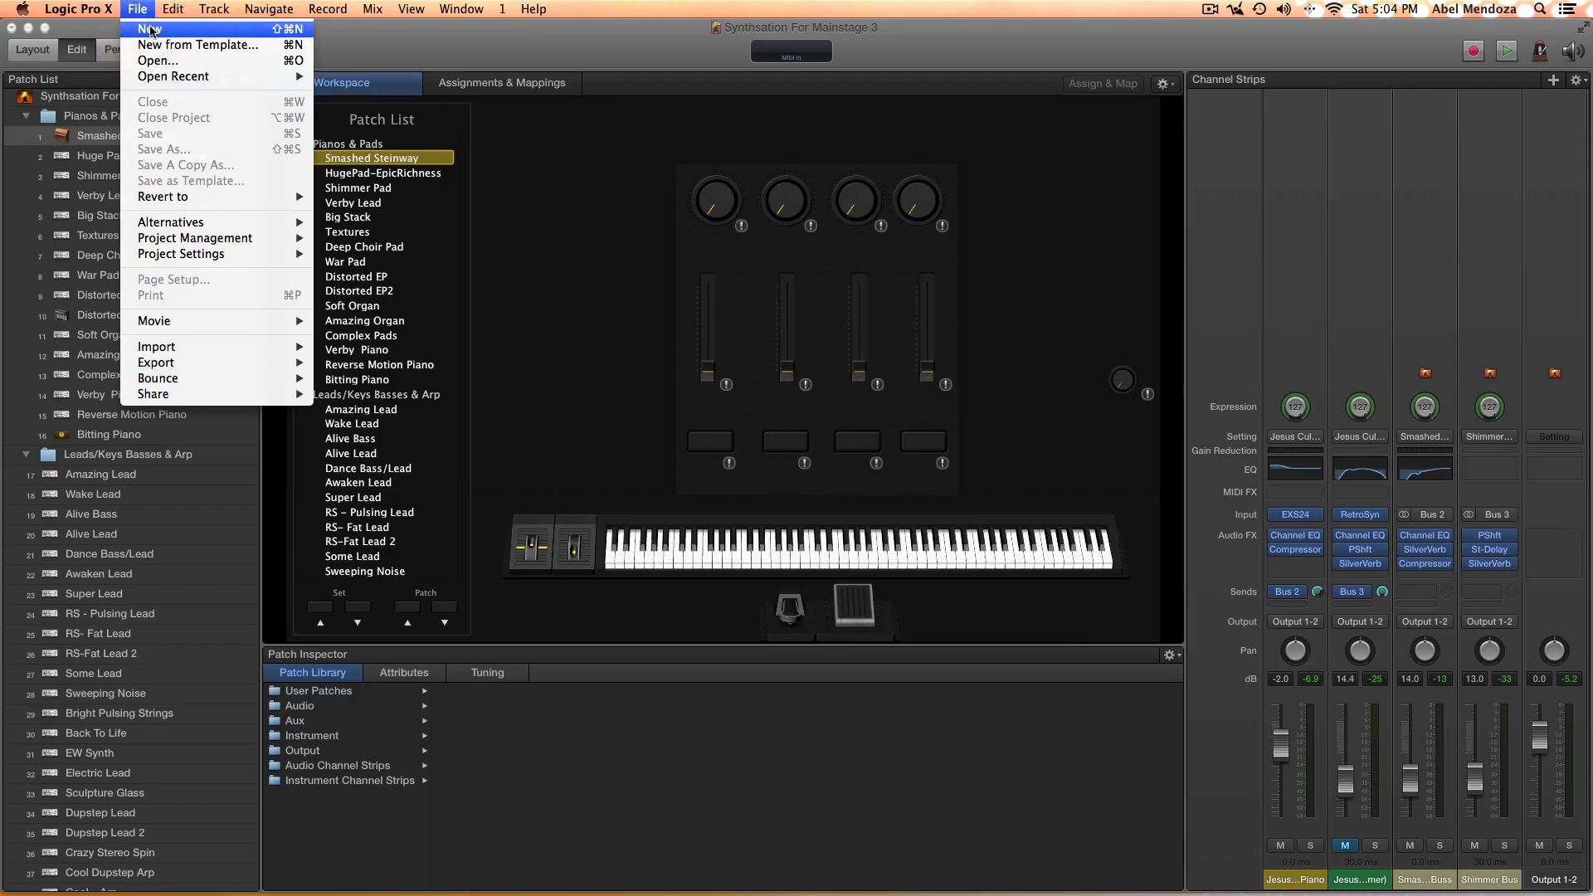
click(147, 20)
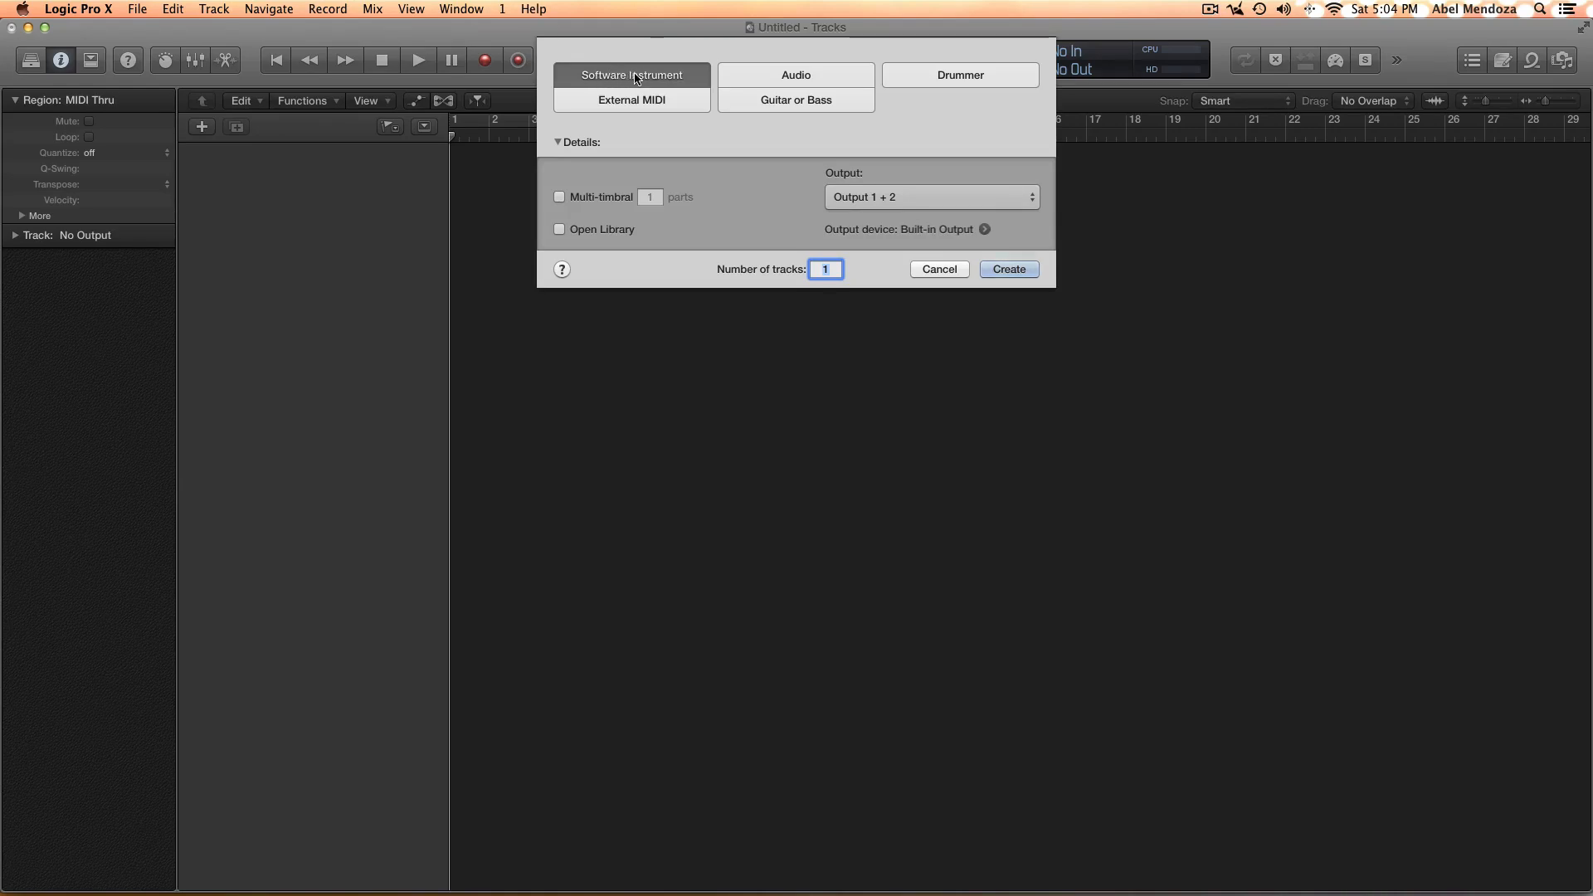
click(1017, 269)
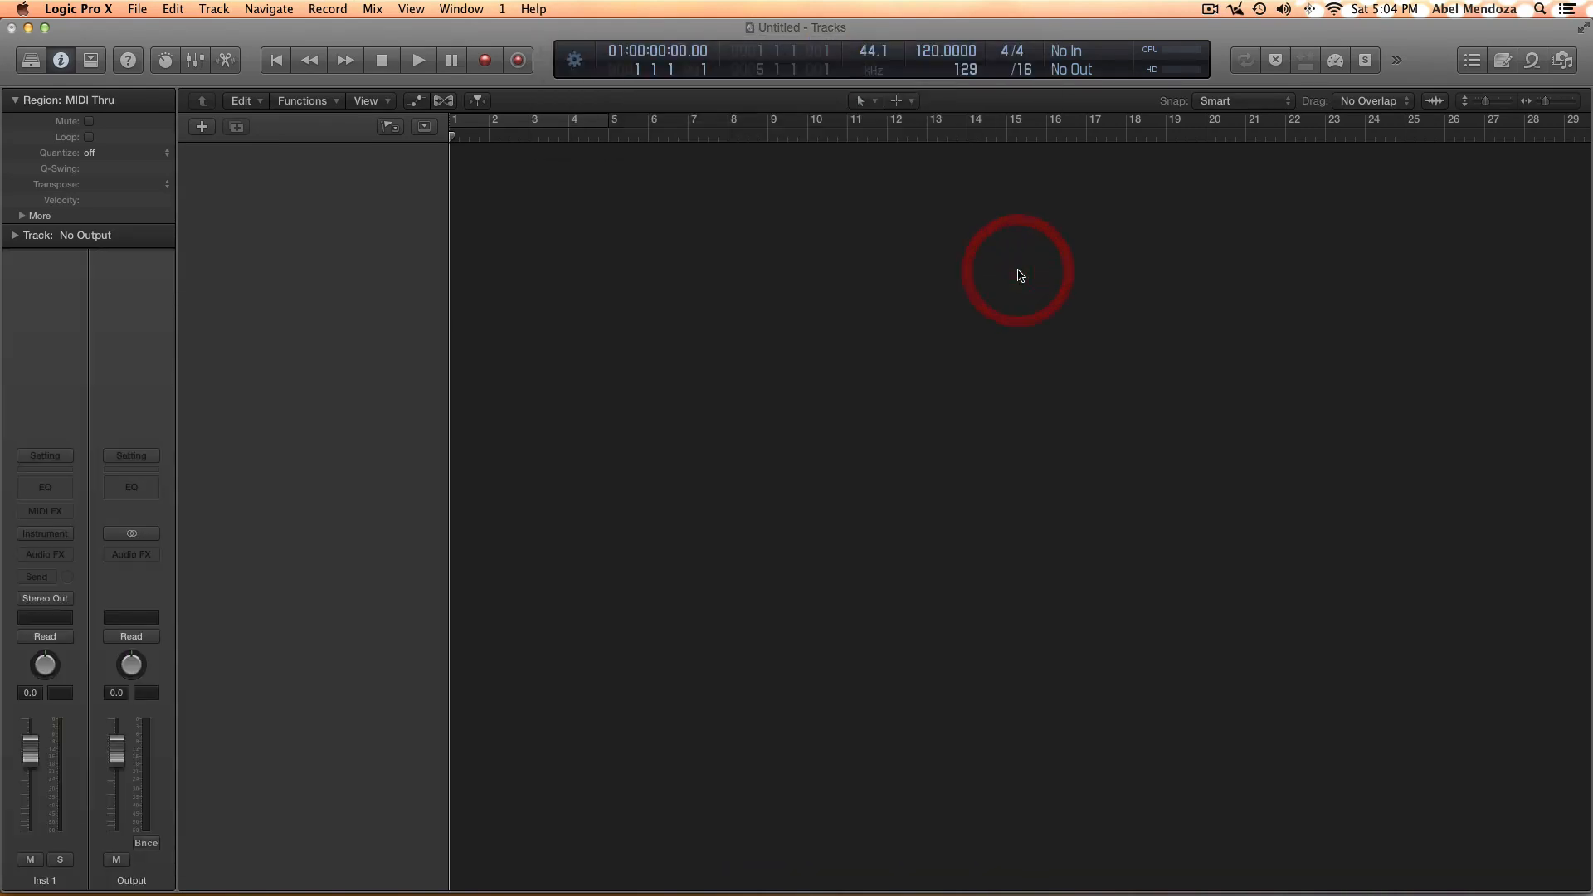
click(32, 60)
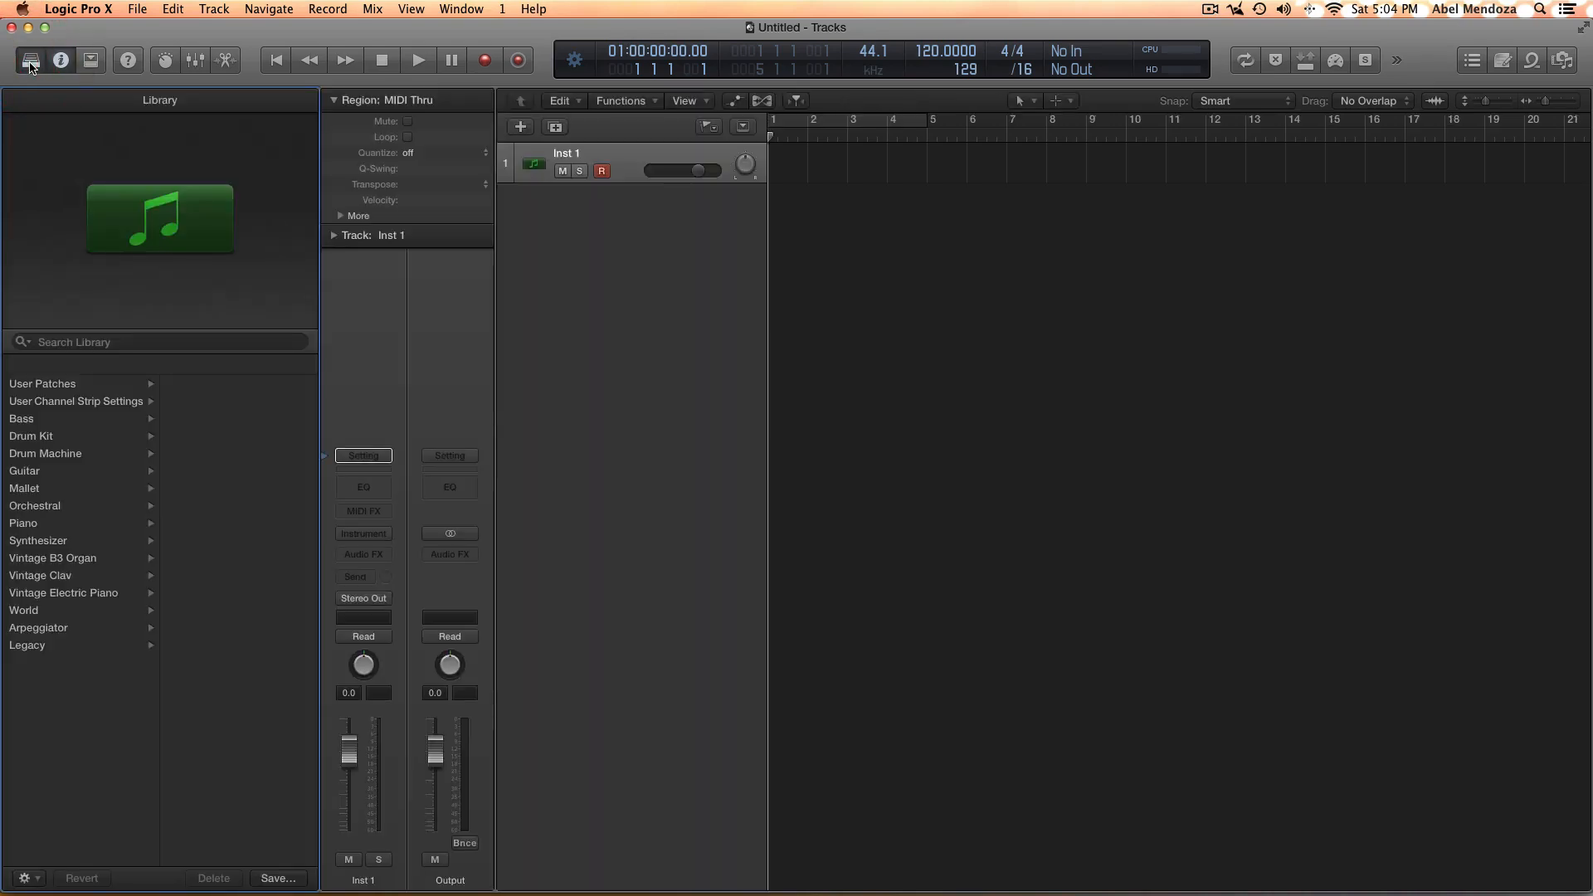
Load the Huge Pad - Epic Richness user patch onto the Logic track
click(38, 386)
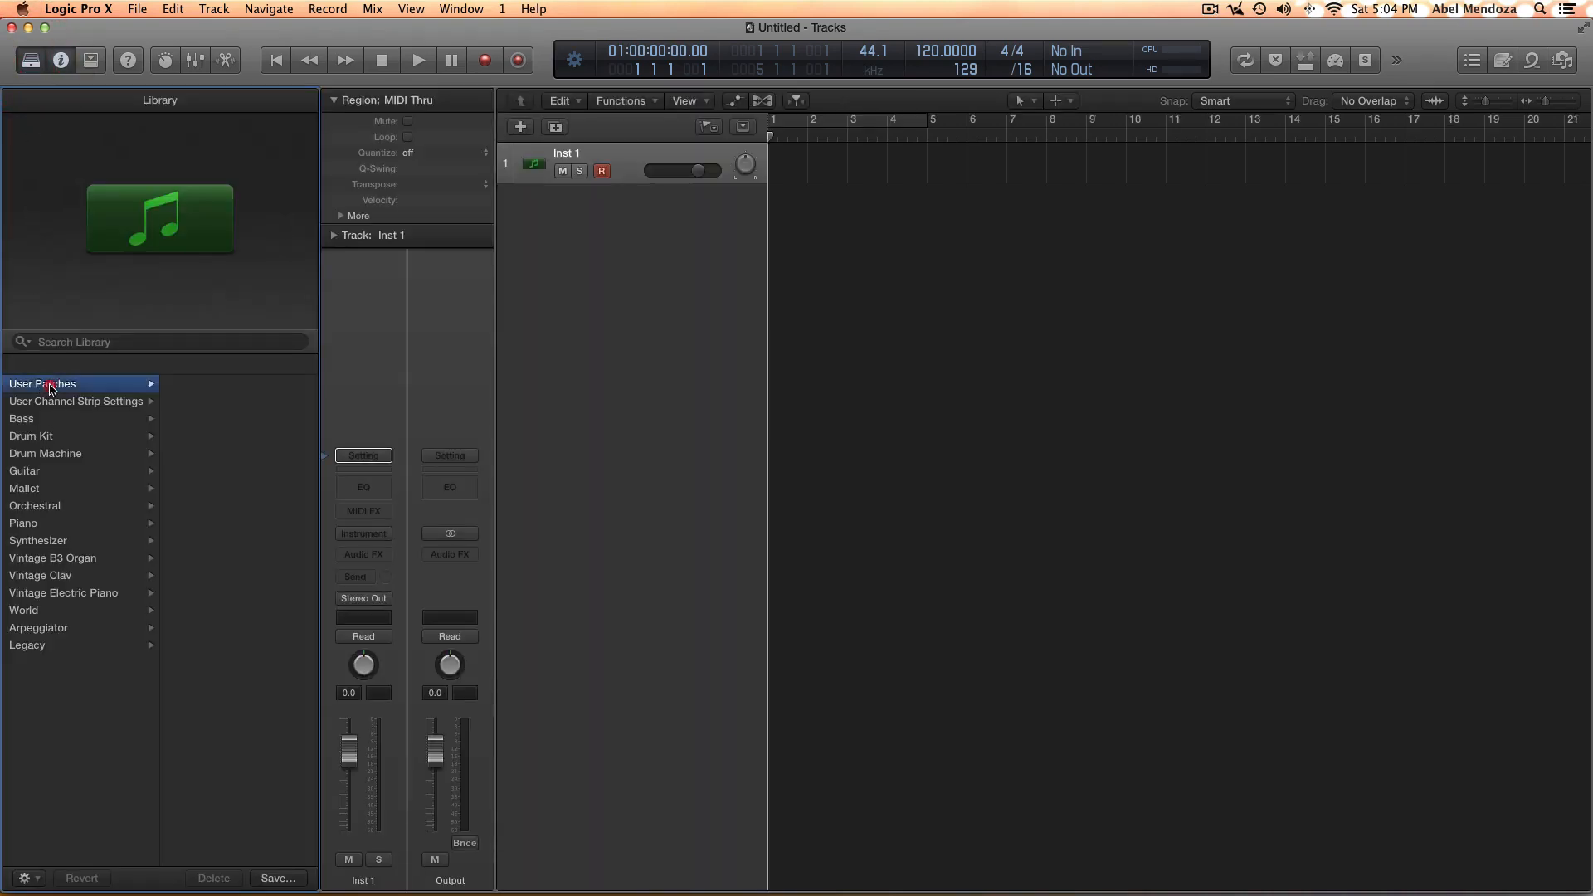
scroll(220, 476, down, 5)
scroll(219, 475, up, 5)
scroll(220, 476, down, 5)
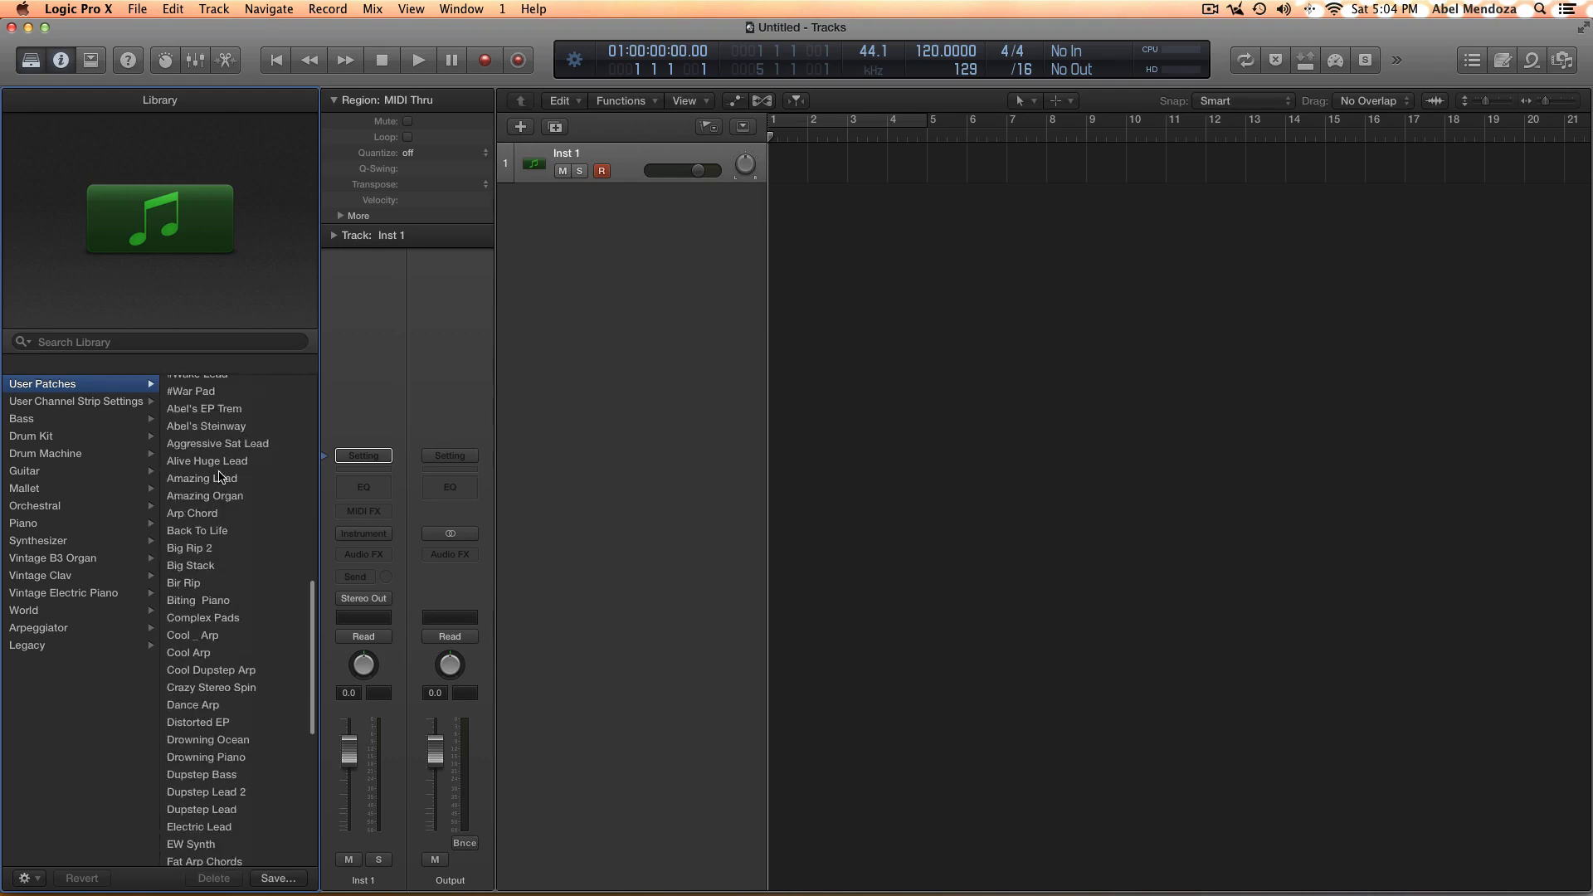
scroll(219, 475, up, 5)
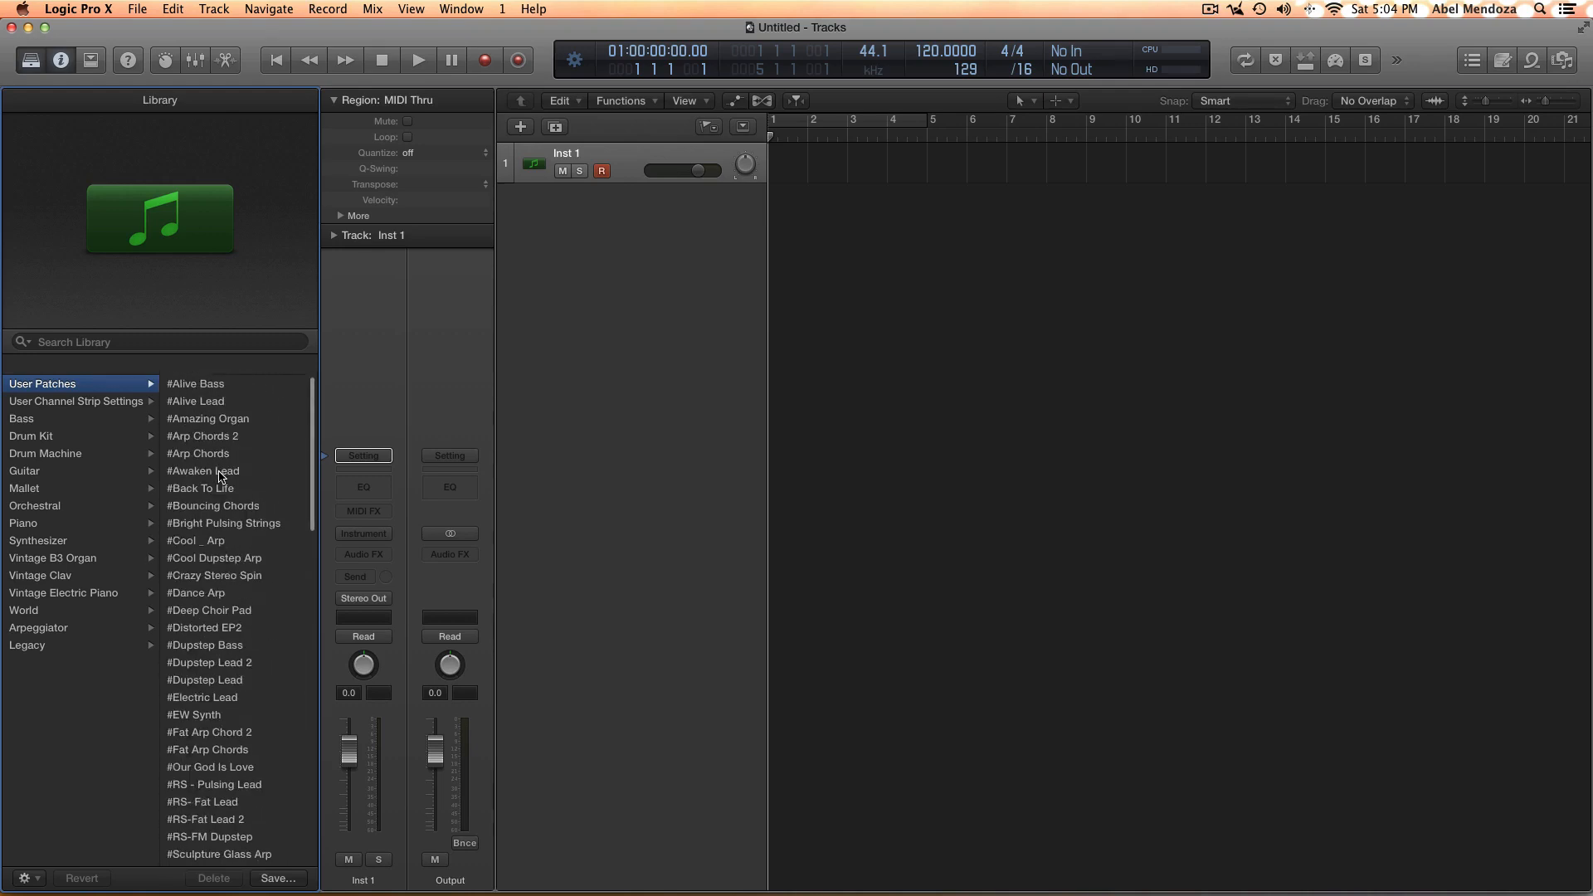
scroll(223, 438, down, 1)
scroll(222, 436, down, 5)
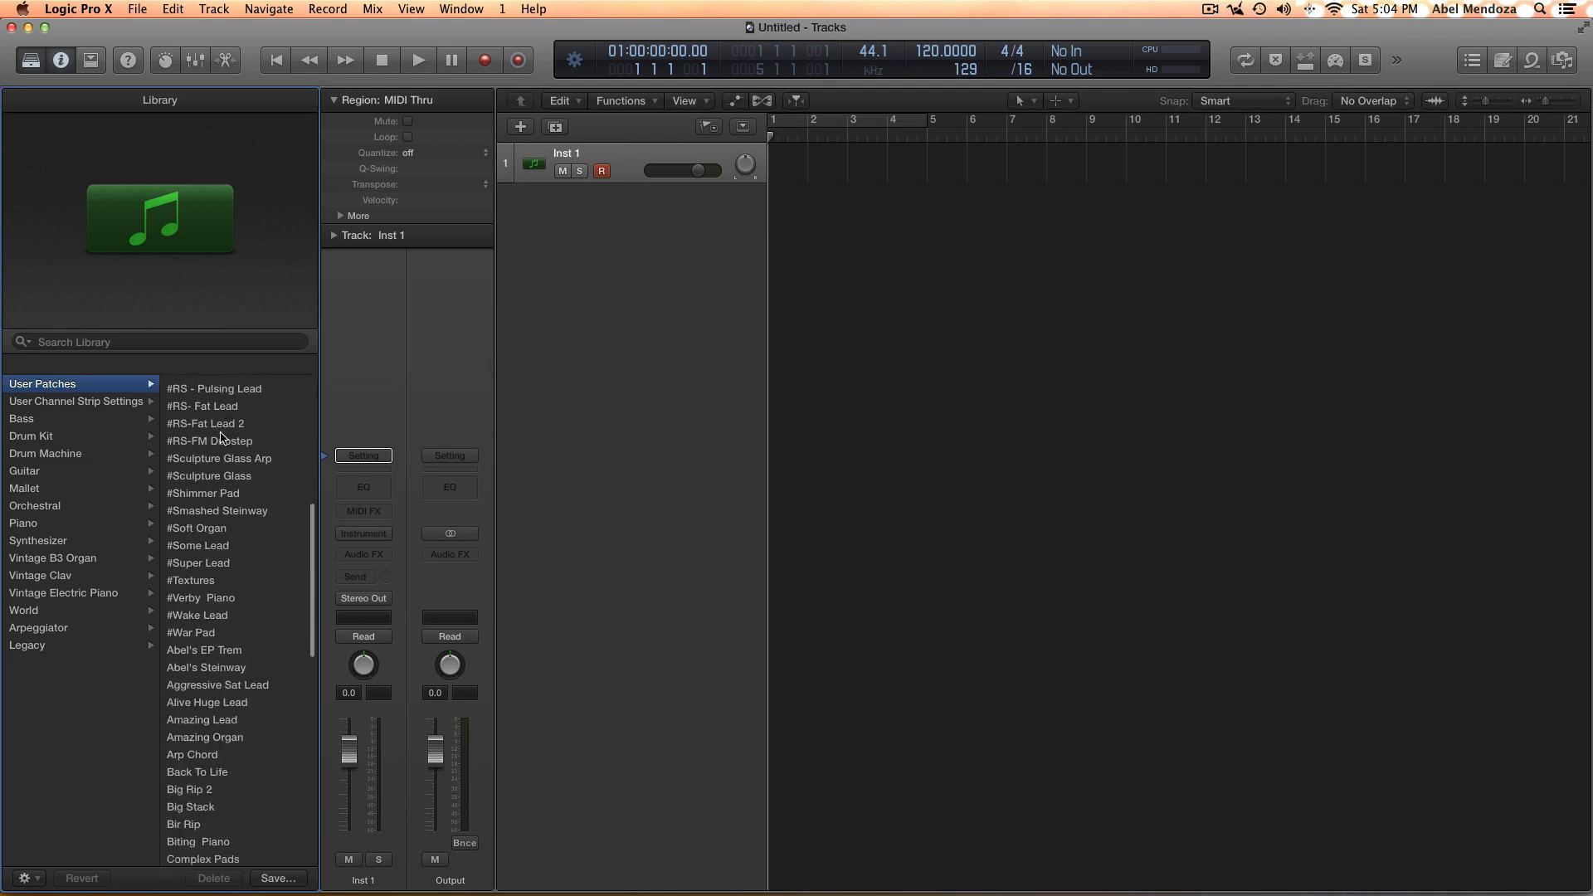
scroll(230, 455, down, 3)
scroll(237, 467, up, 8)
scroll(240, 477, down, 5)
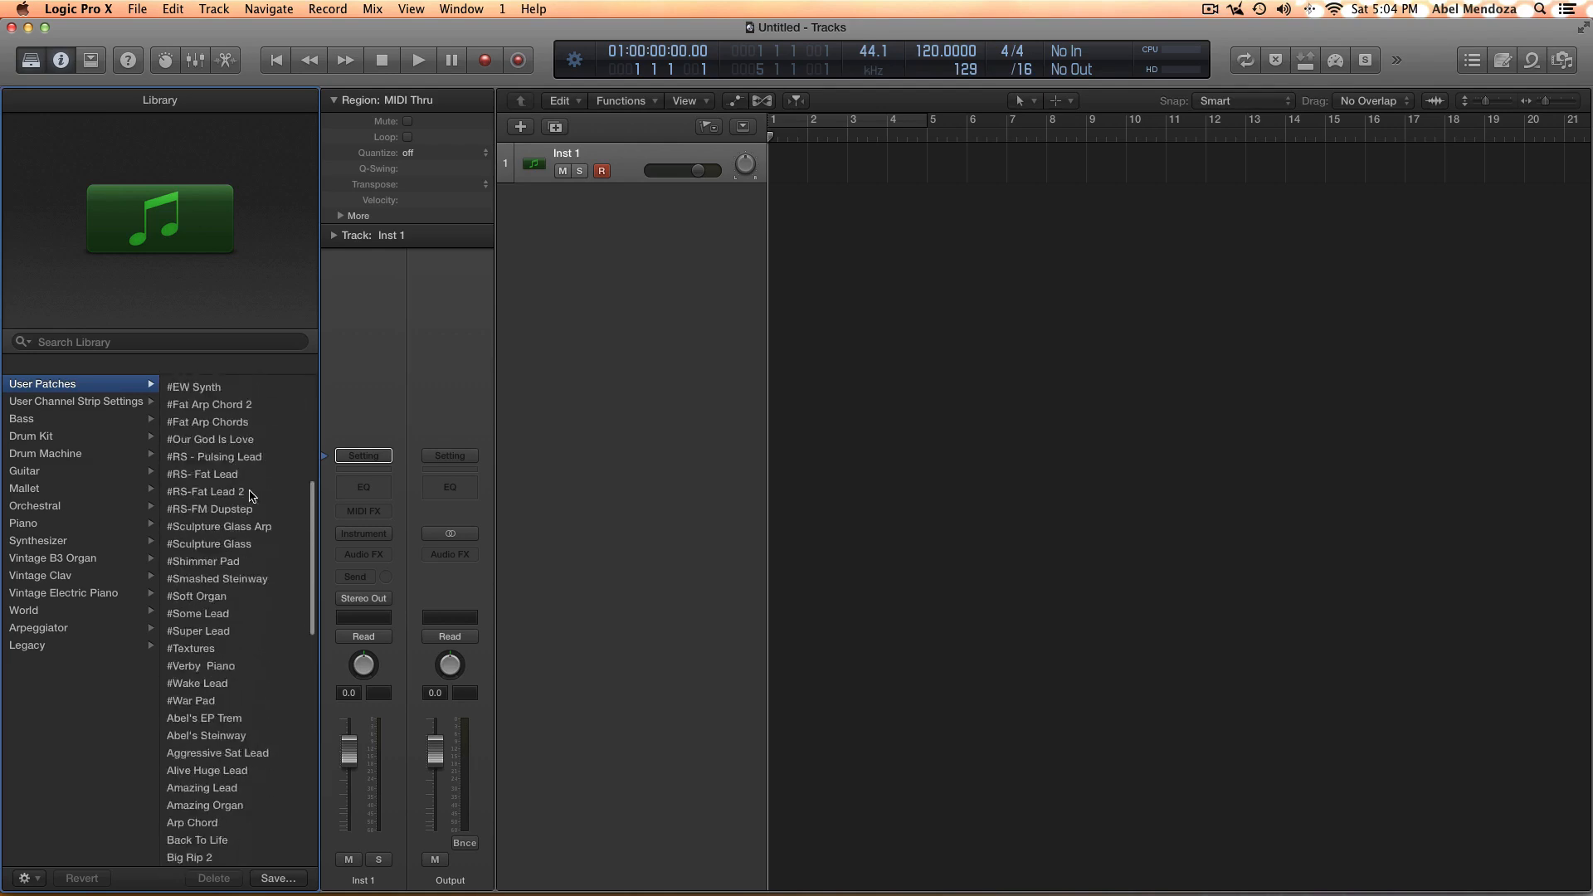
scroll(245, 485, down, 3)
scroll(249, 495, down, 2)
scroll(249, 496, down, 5)
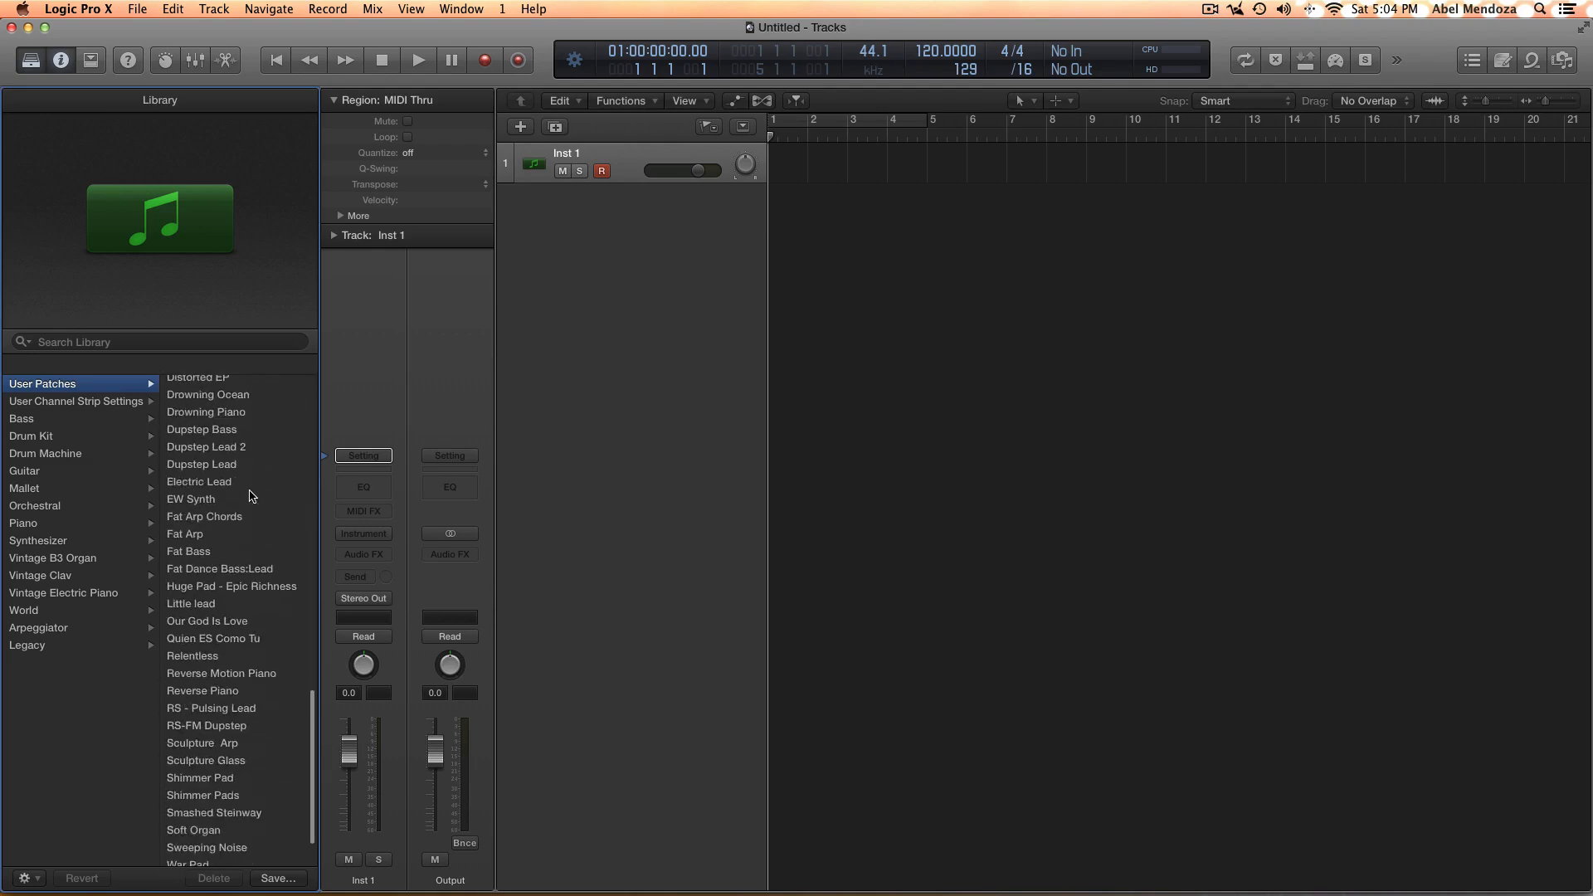
scroll(249, 498, down, 5)
click(229, 529)
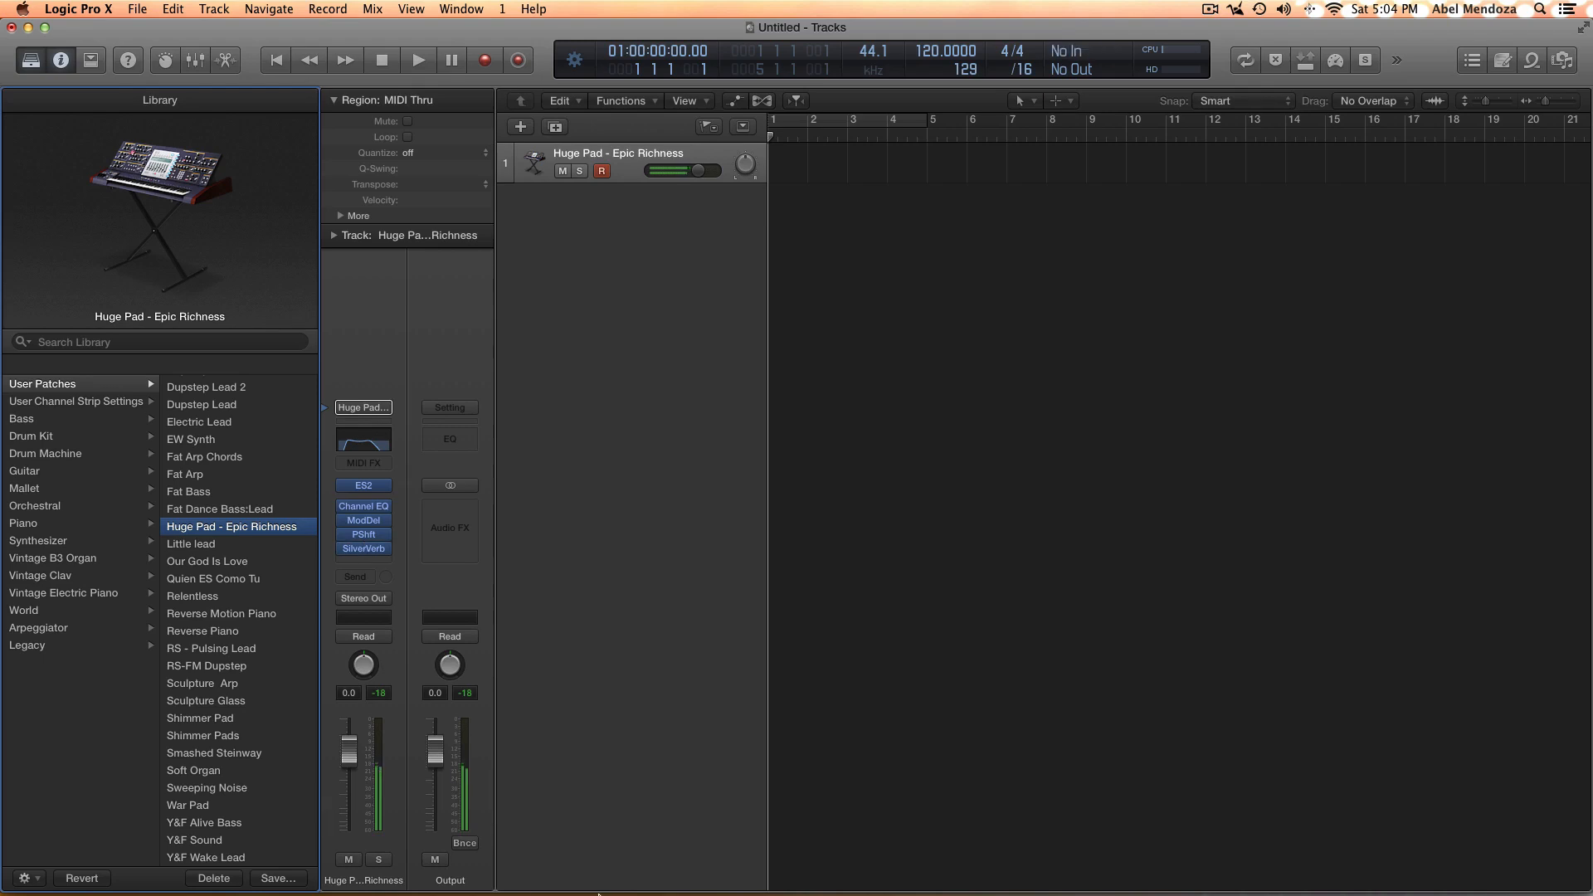
Mute the MainStage concert's main output and return to Logic Pro X
click(567, 856)
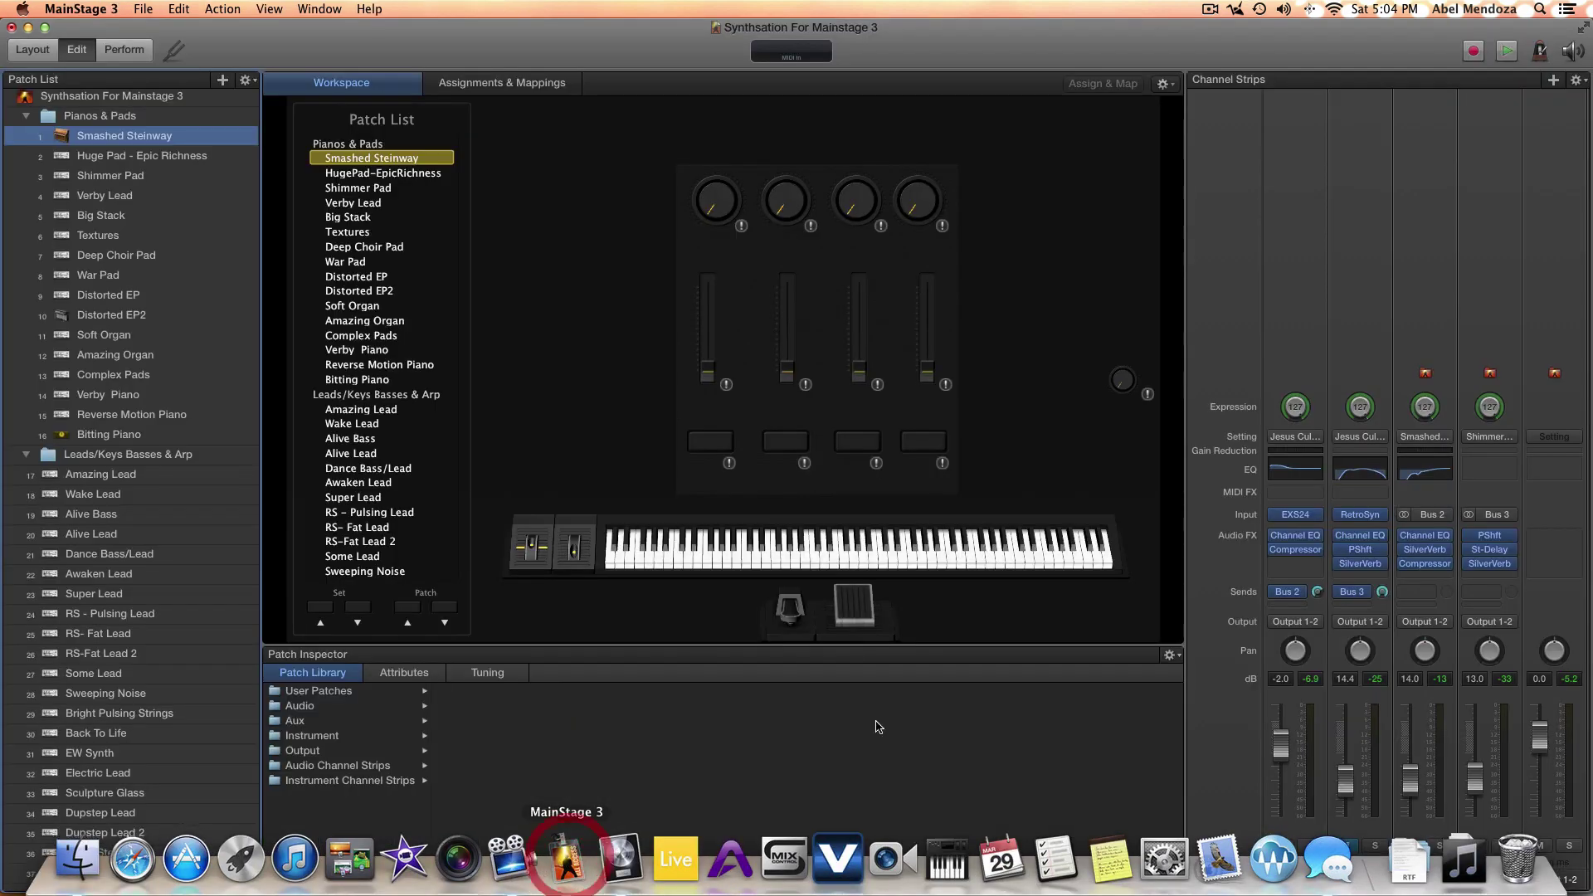
click(1538, 844)
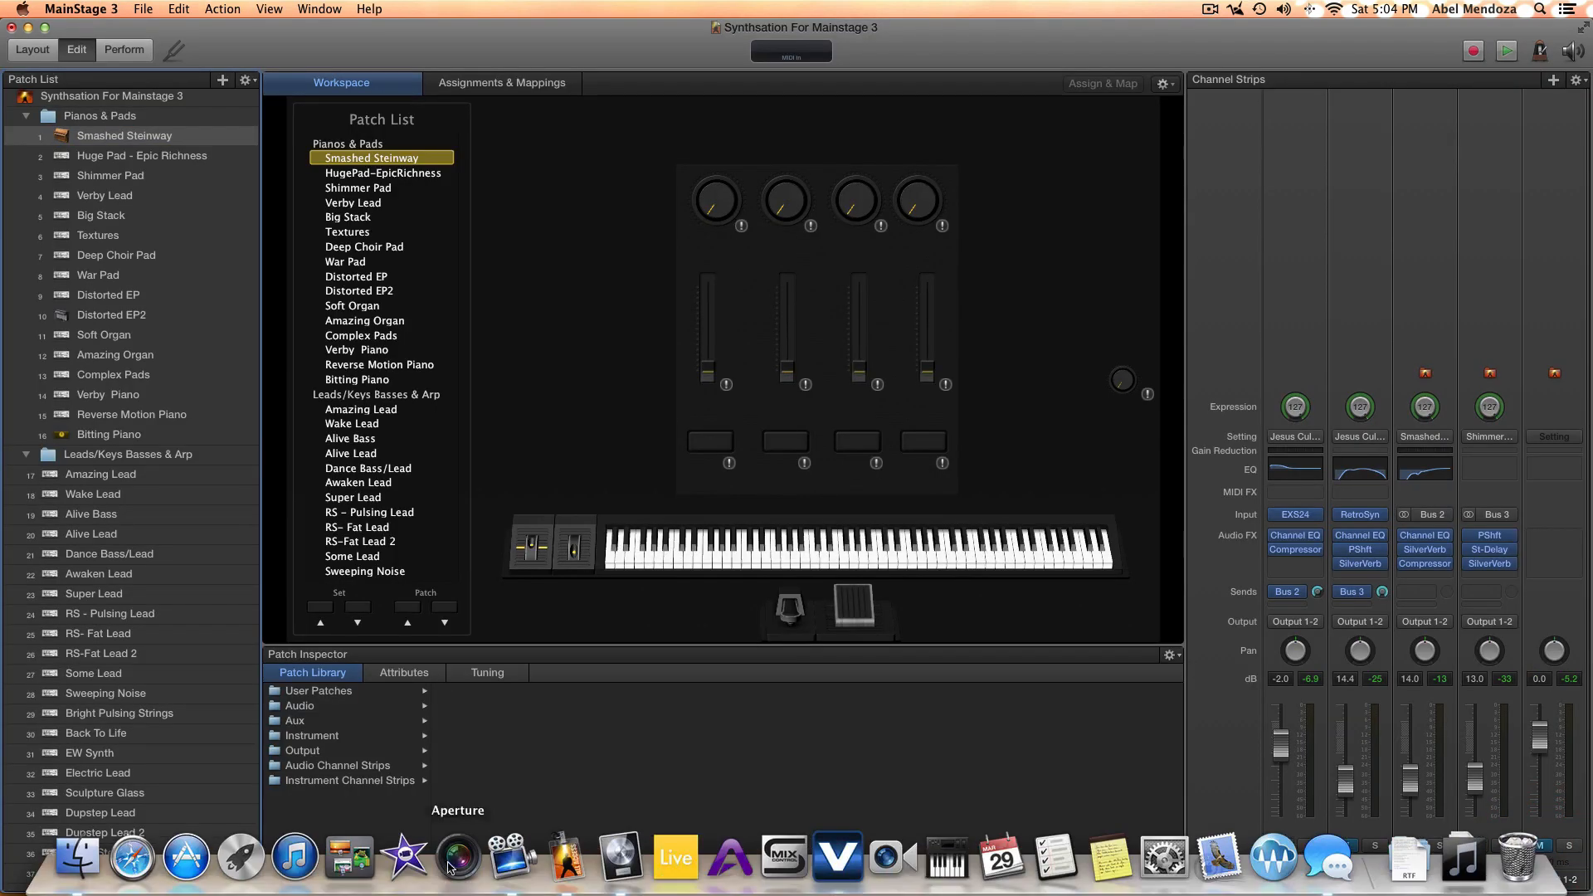
click(584, 870)
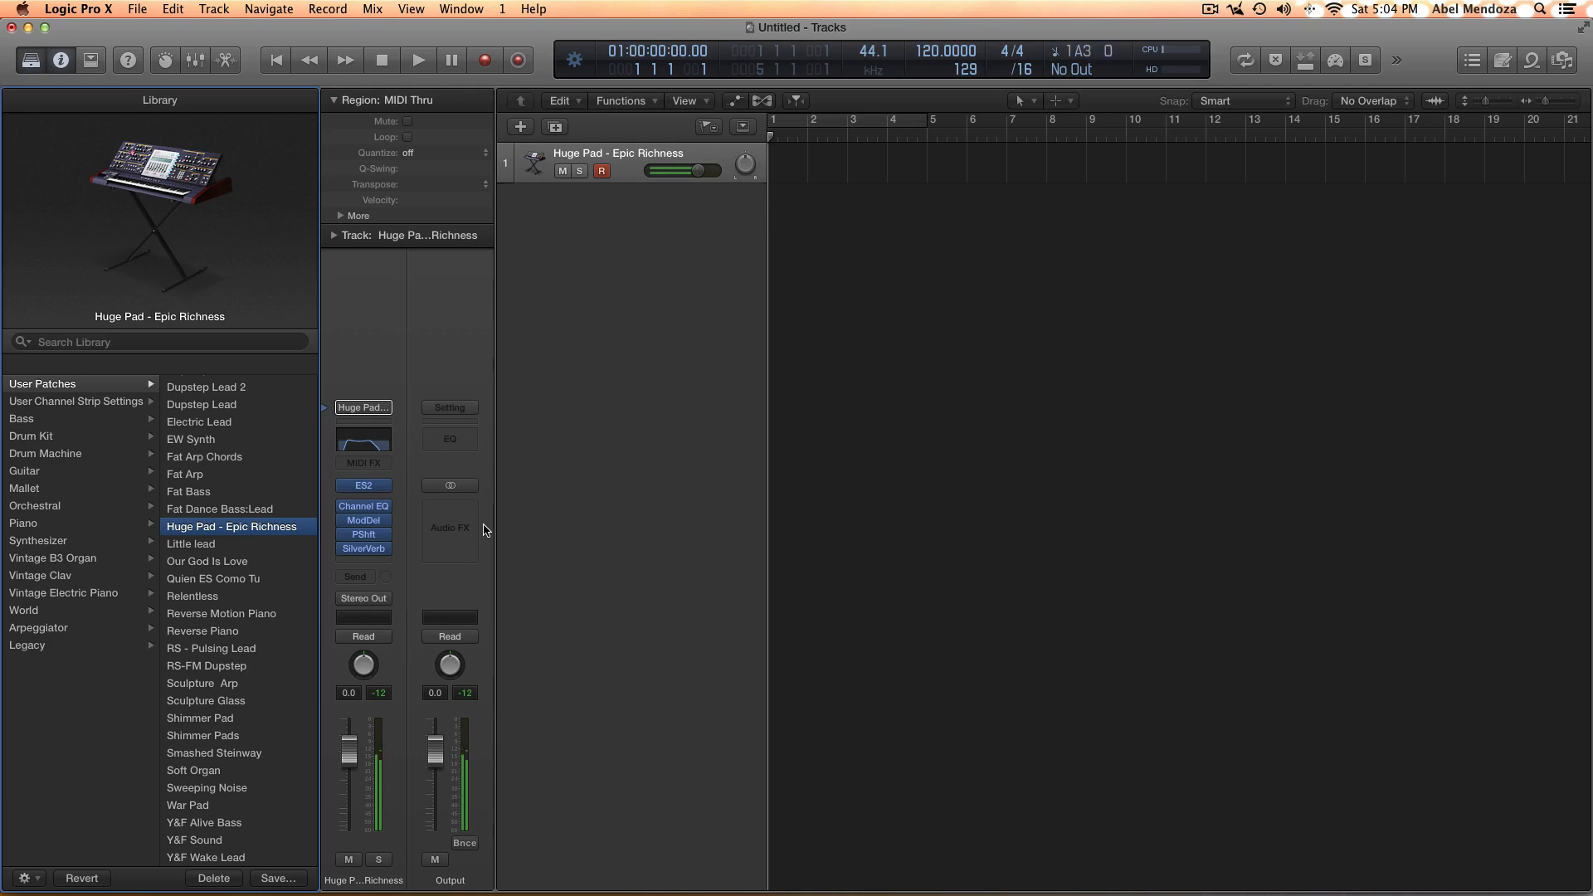
Close the untitled Logic project without saving, returning to the MainStage concert
click(11, 27)
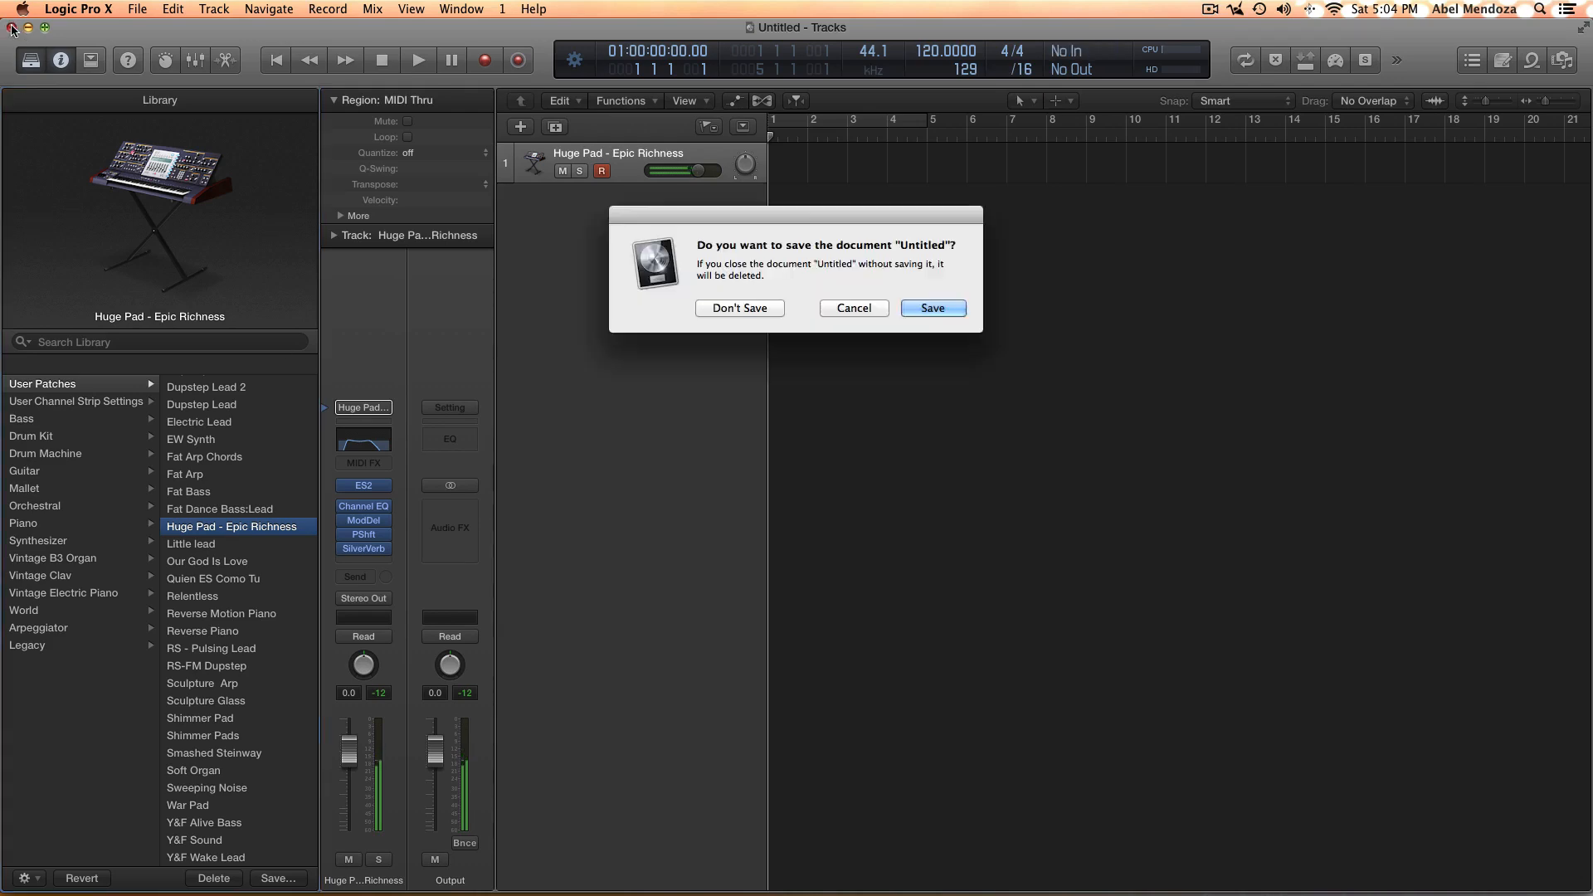
click(730, 309)
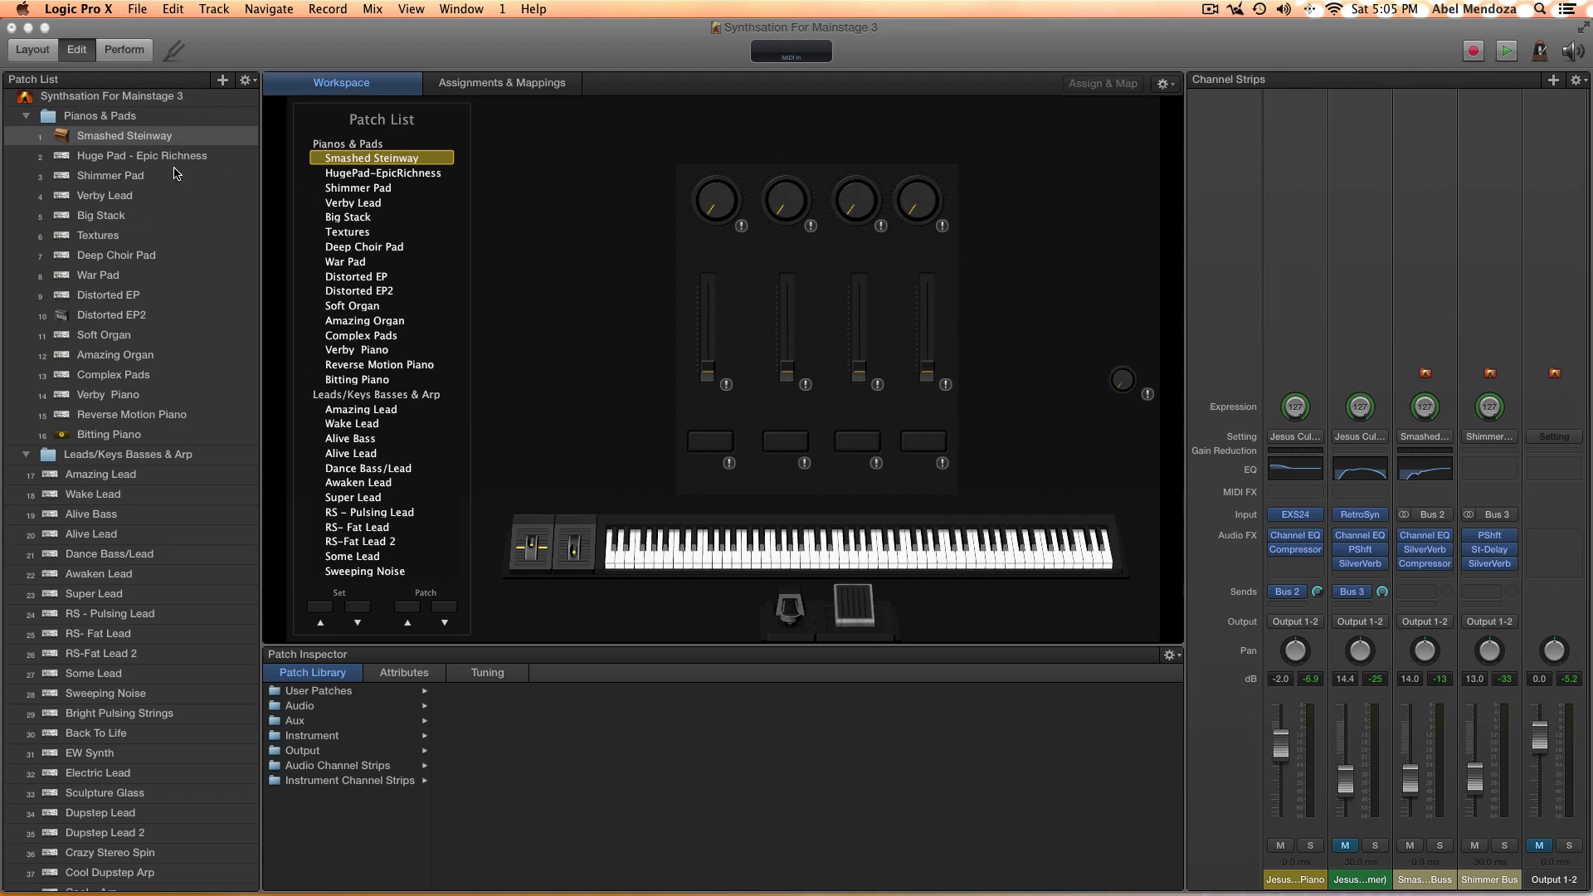
scroll(241, 404, up, 2)
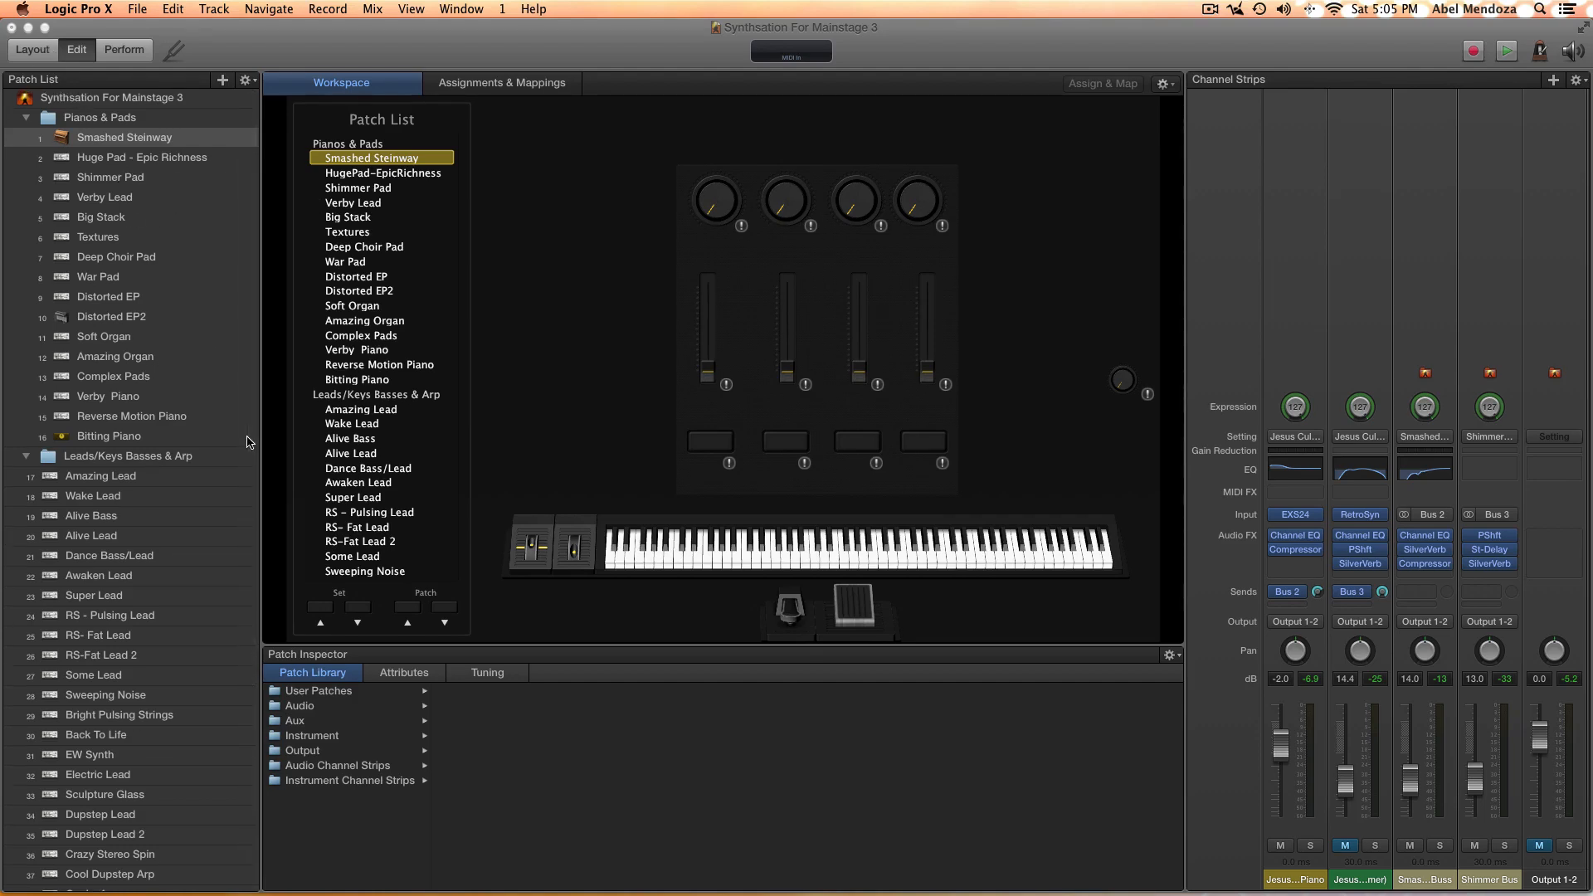
scroll(244, 423, down, 2)
scroll(248, 441, up, 3)
scroll(248, 442, up, 2)
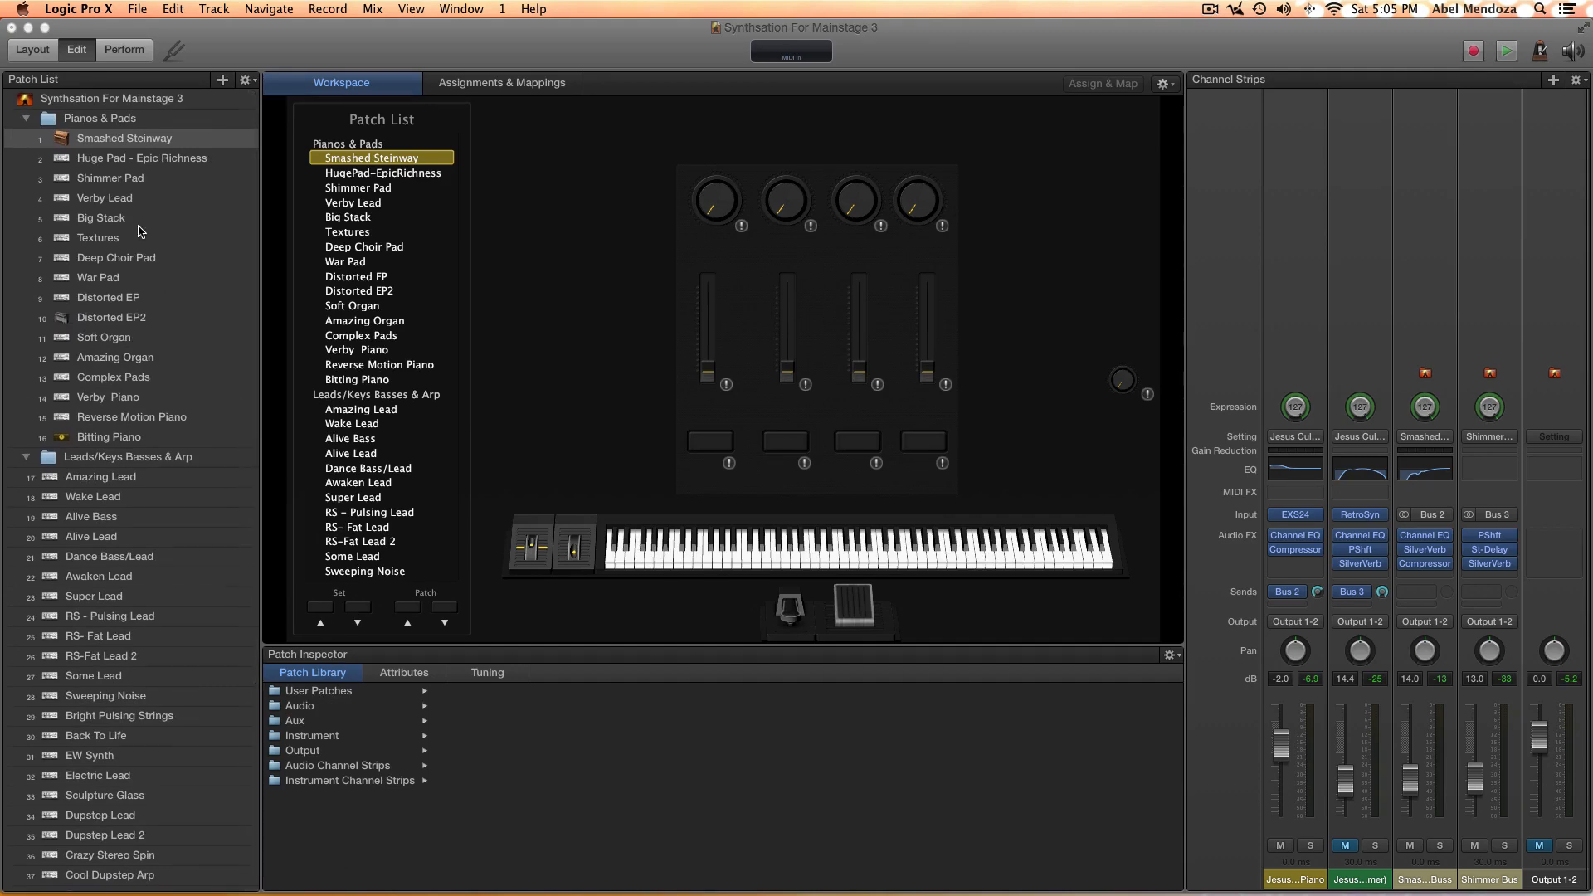
click(223, 83)
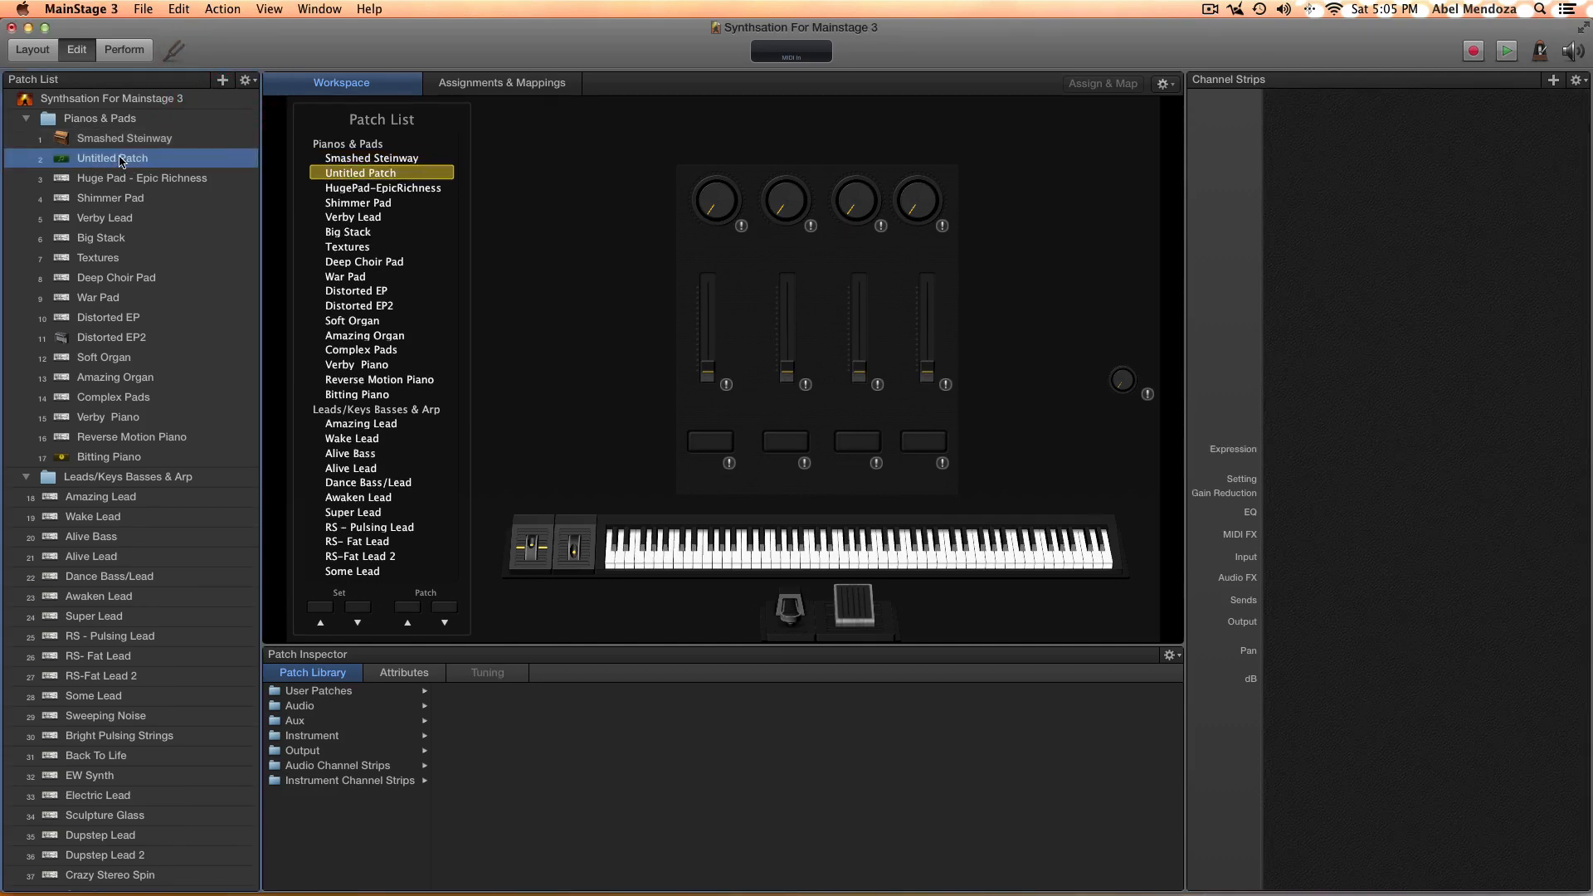
click(316, 691)
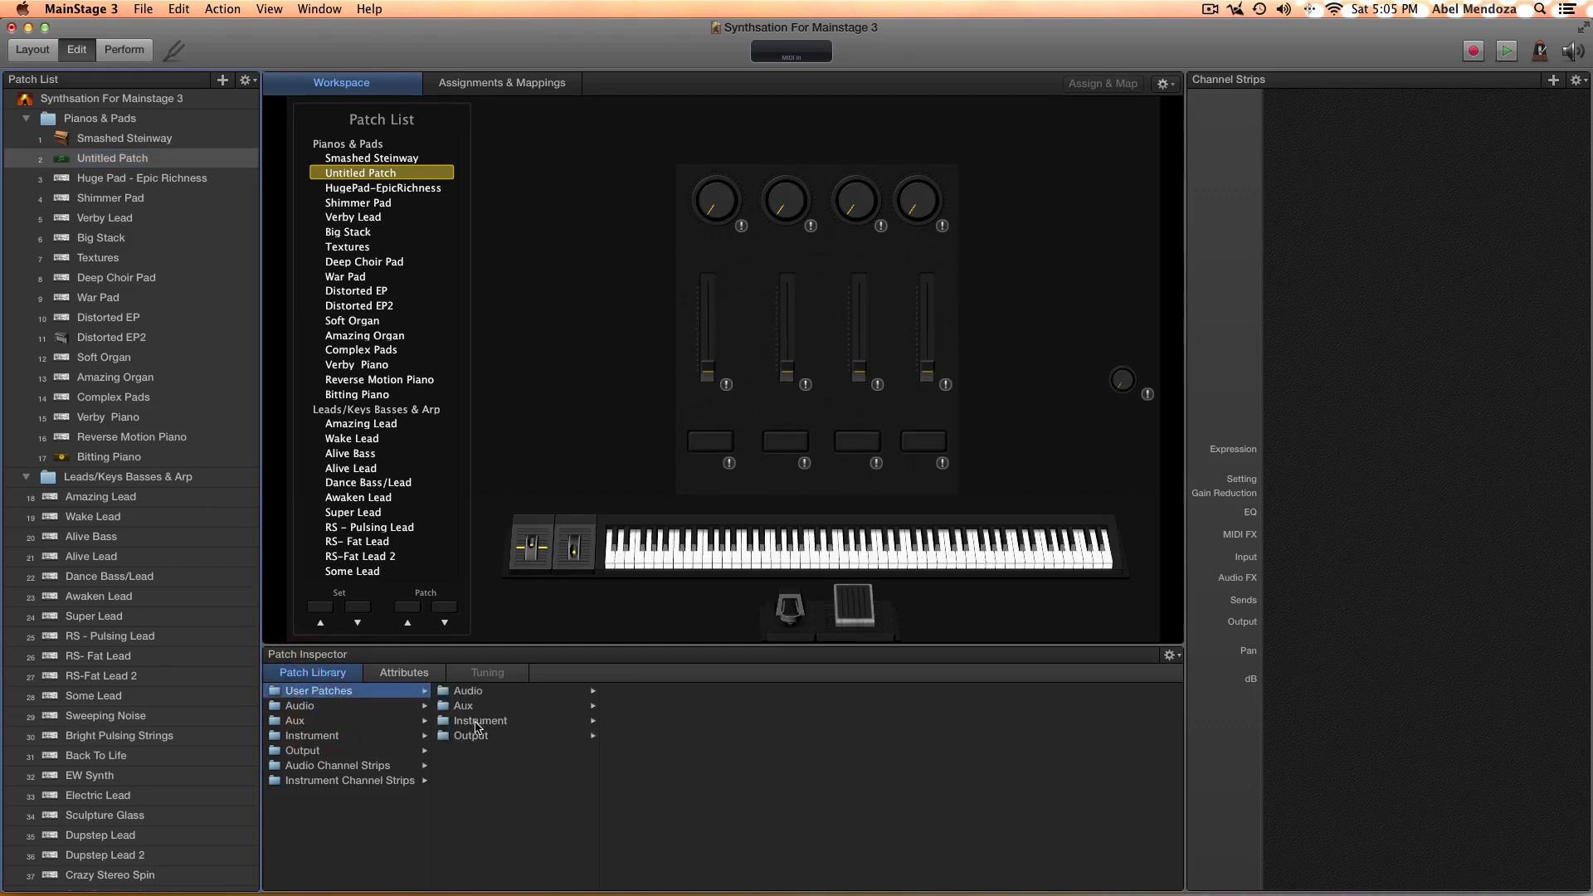
click(480, 722)
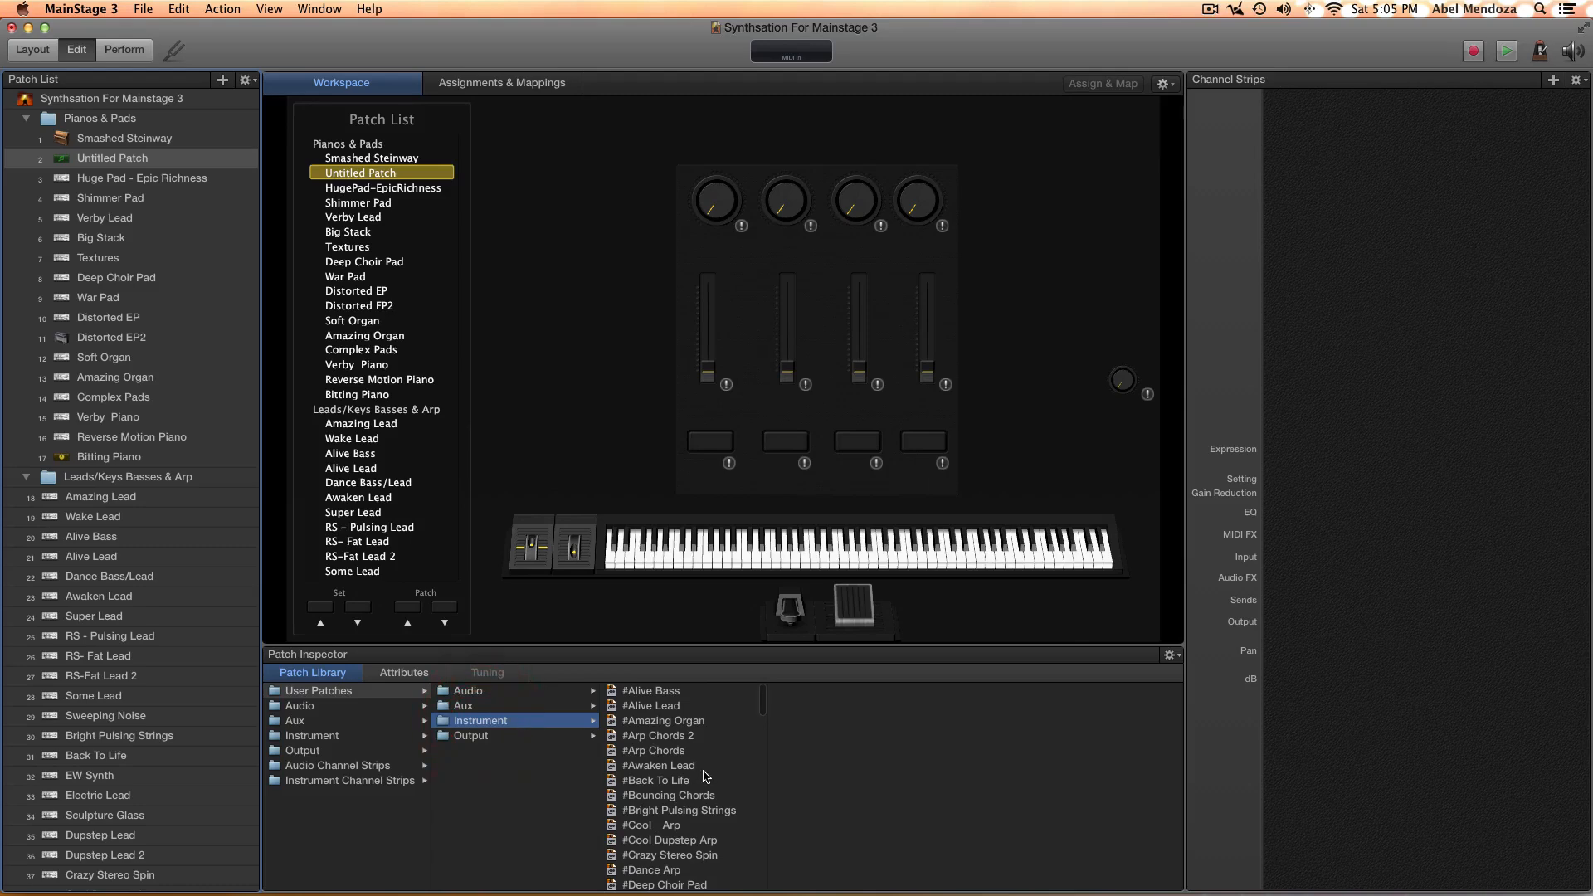
scroll(704, 778, down, 3)
scroll(704, 776, down, 5)
scroll(705, 777, up, 5)
scroll(705, 776, up, 5)
scroll(704, 777, up, 5)
scroll(705, 777, up, 5)
scroll(704, 777, down, 5)
scroll(704, 776, down, 5)
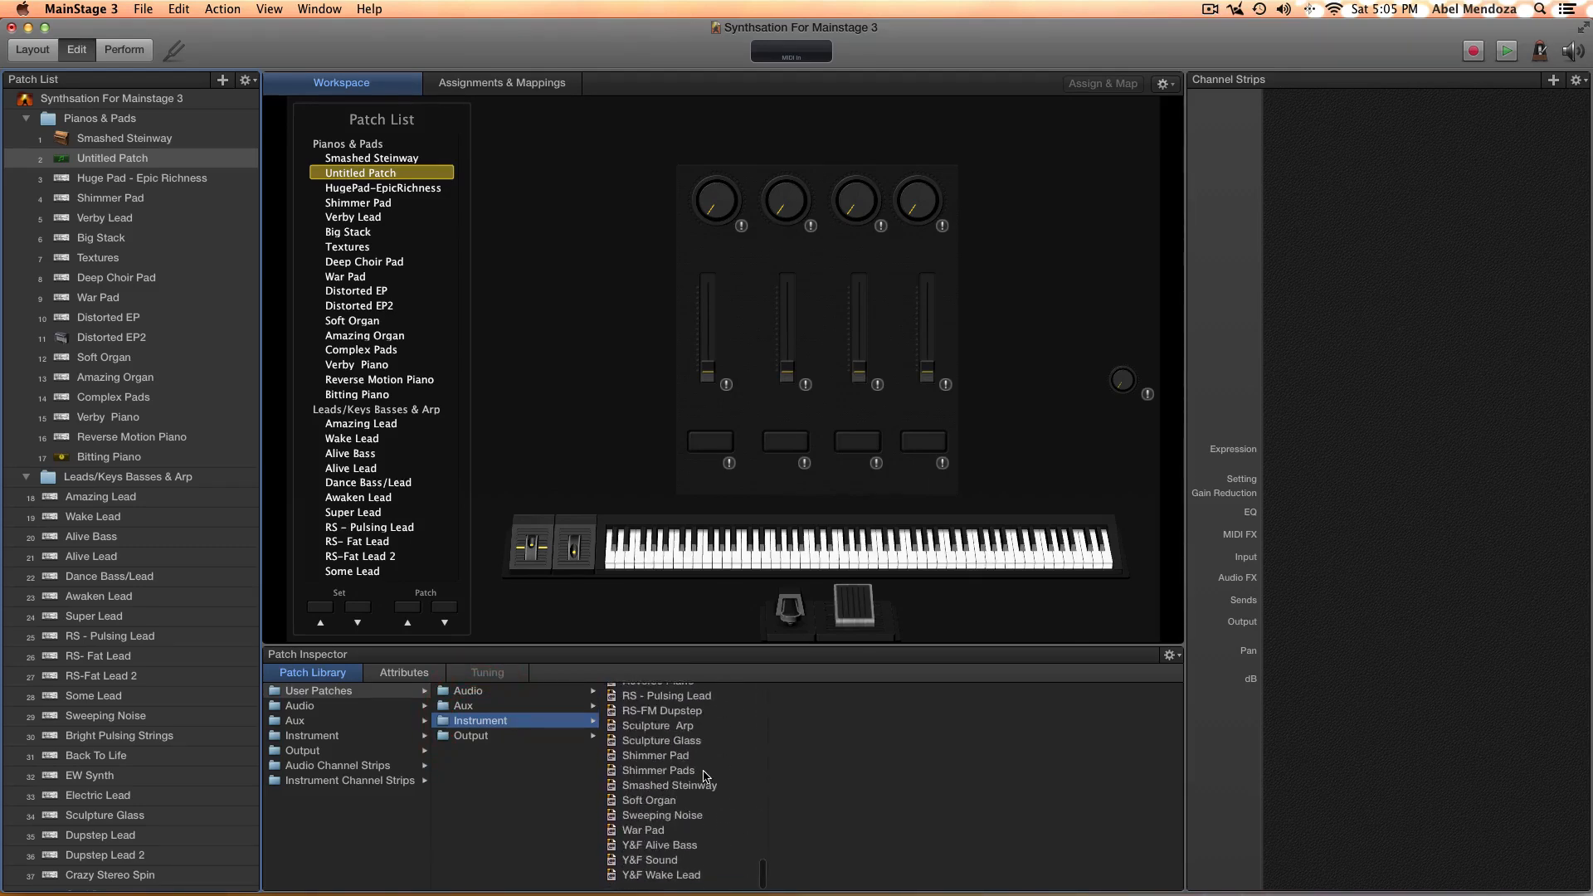
scroll(704, 776, down, 5)
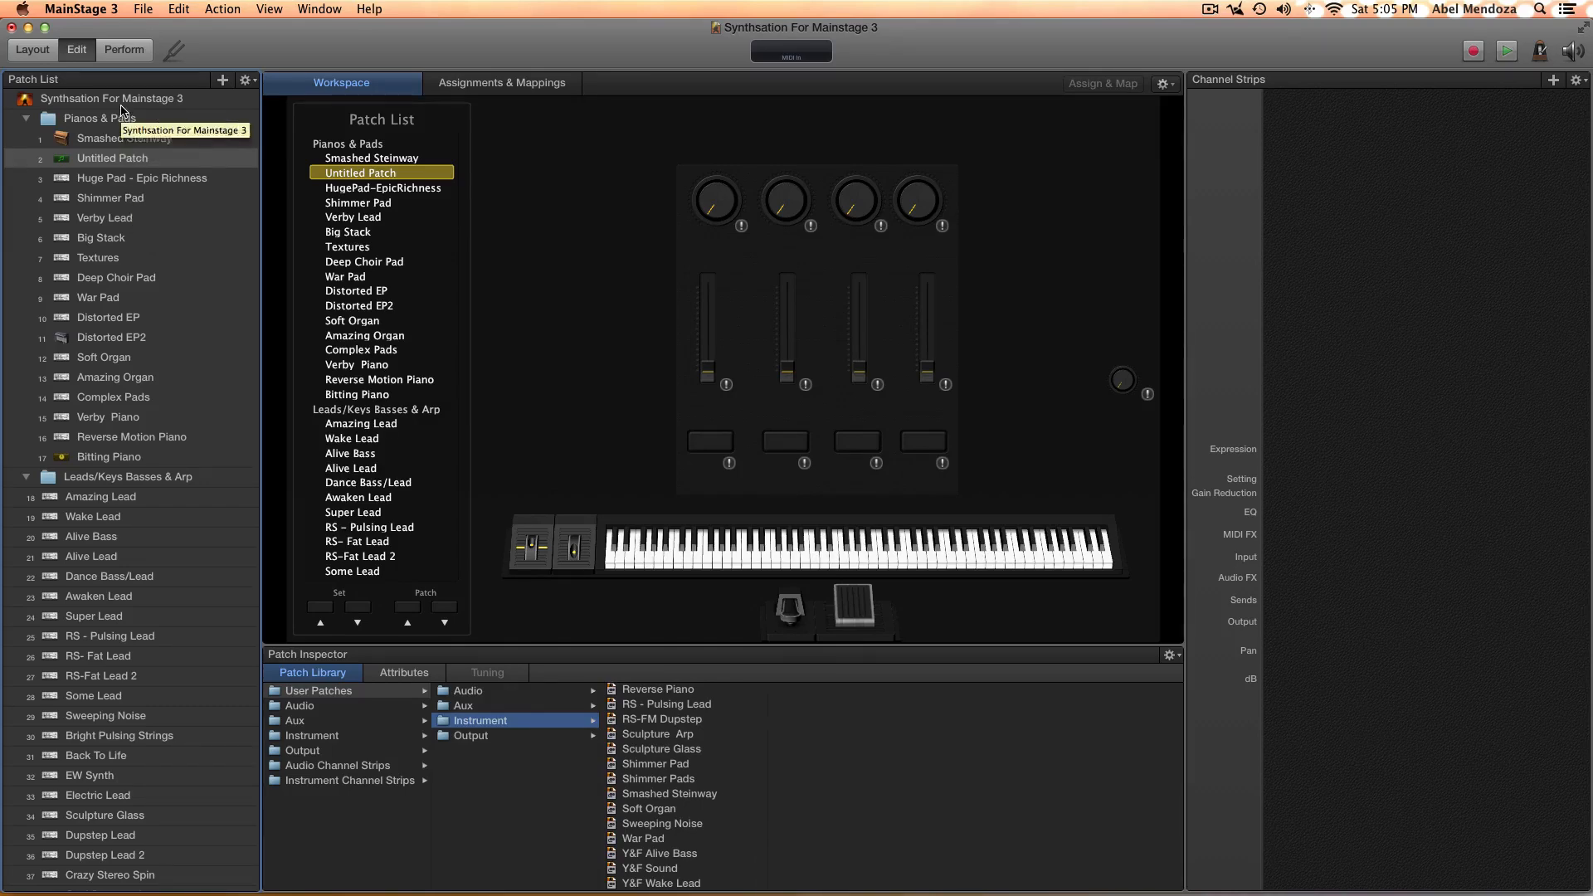
click(129, 139)
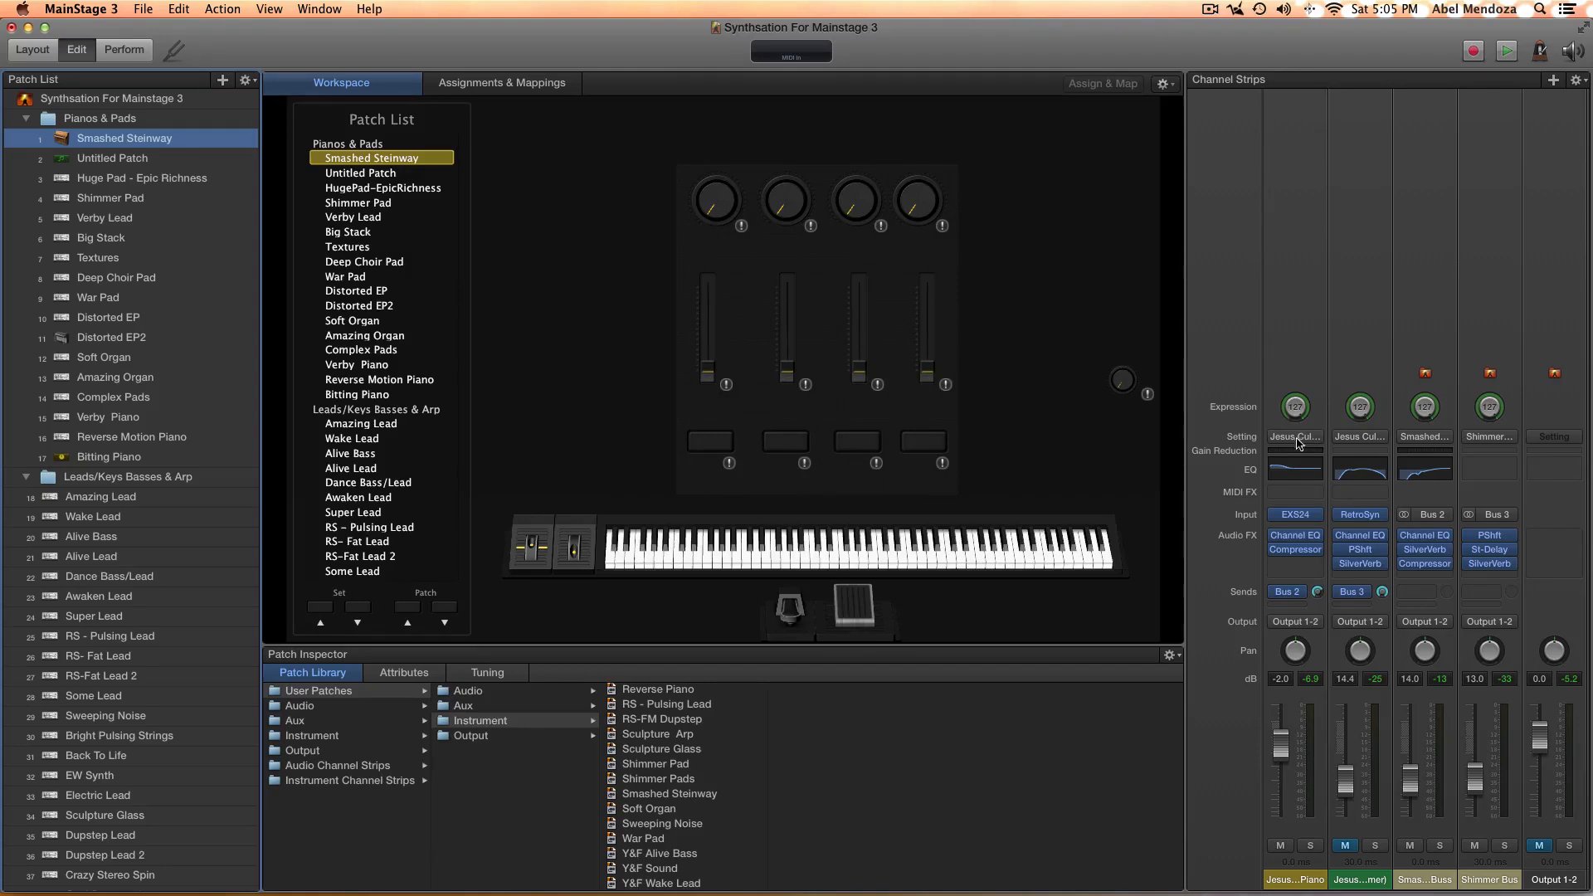
Start saving the piano strip as a channel strip setting, cancel, and select the Smashed Piano Buss aux
click(1298, 440)
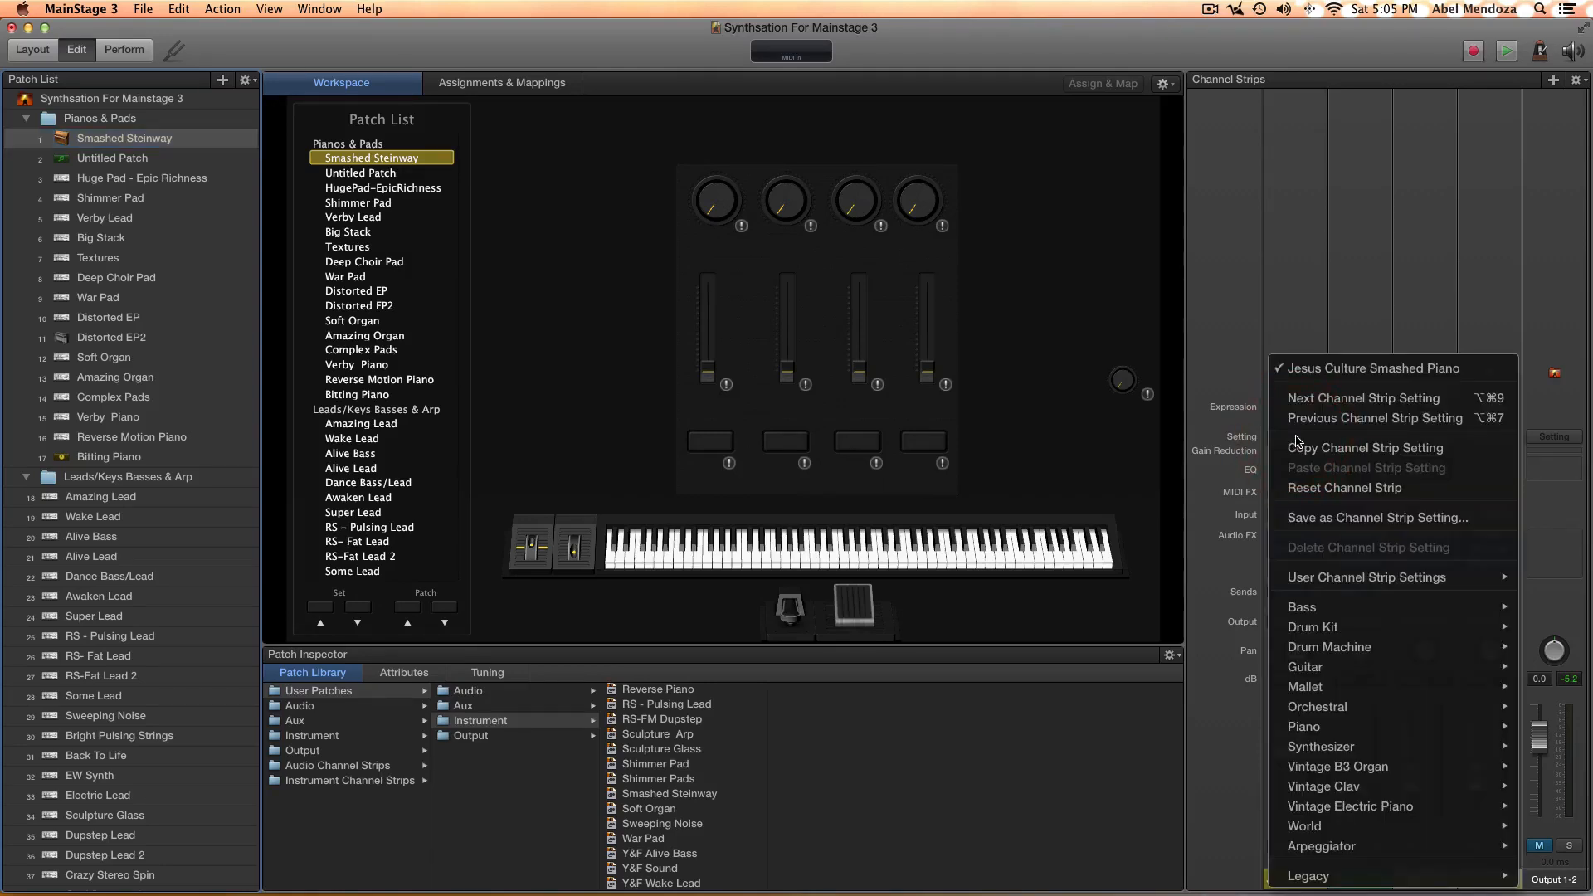
click(1329, 524)
click(849, 189)
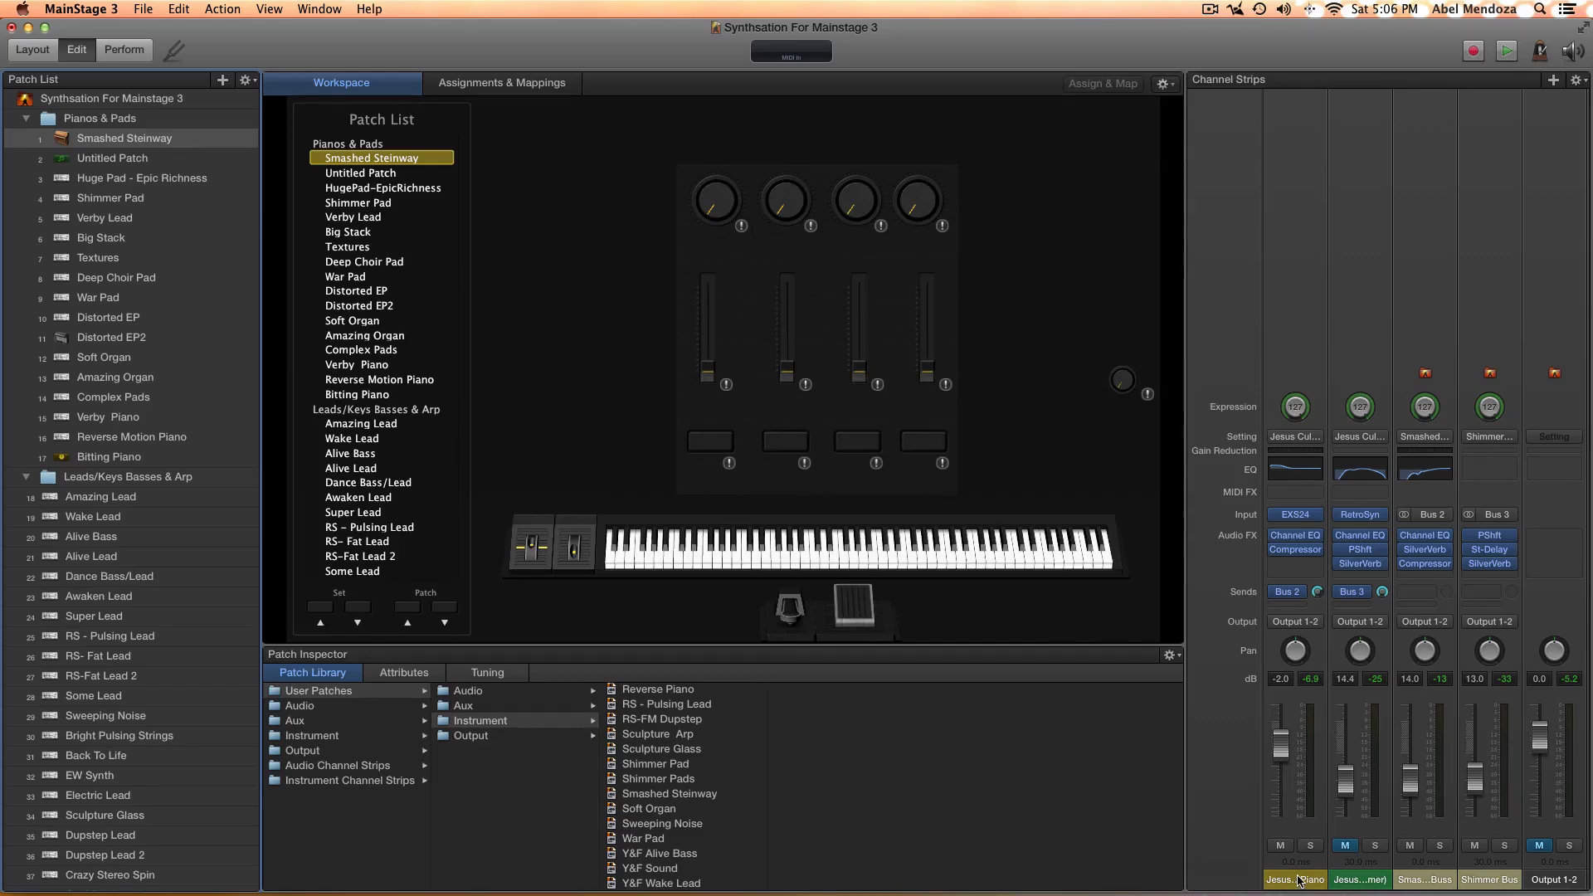
click(1427, 880)
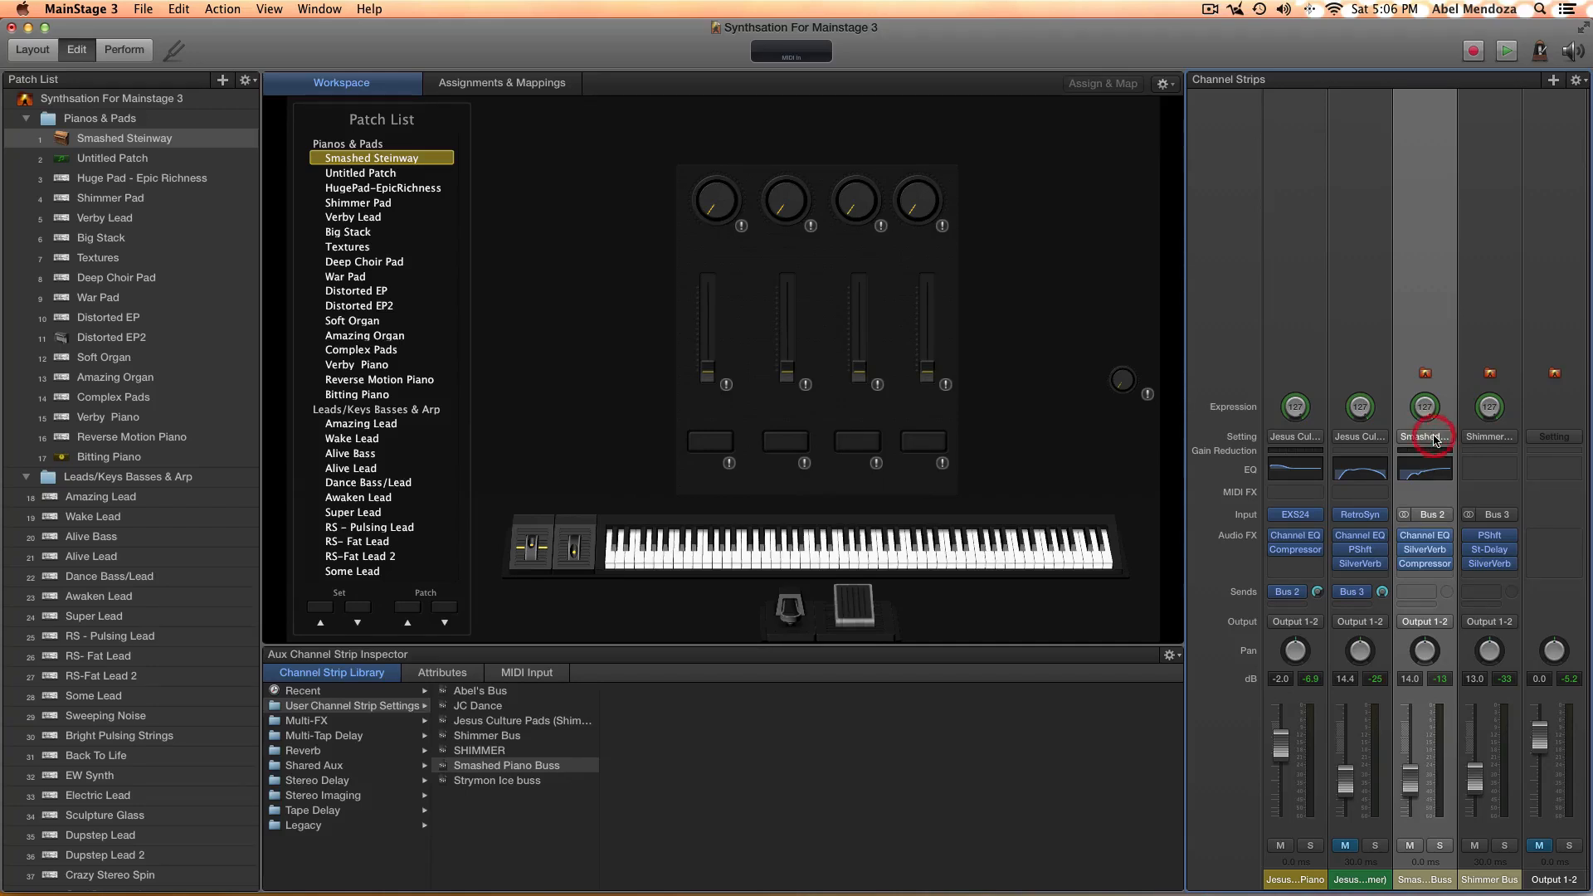
Start saving the Smashed Piano Buss aux as a channel strip setting, then cancel it
click(1434, 437)
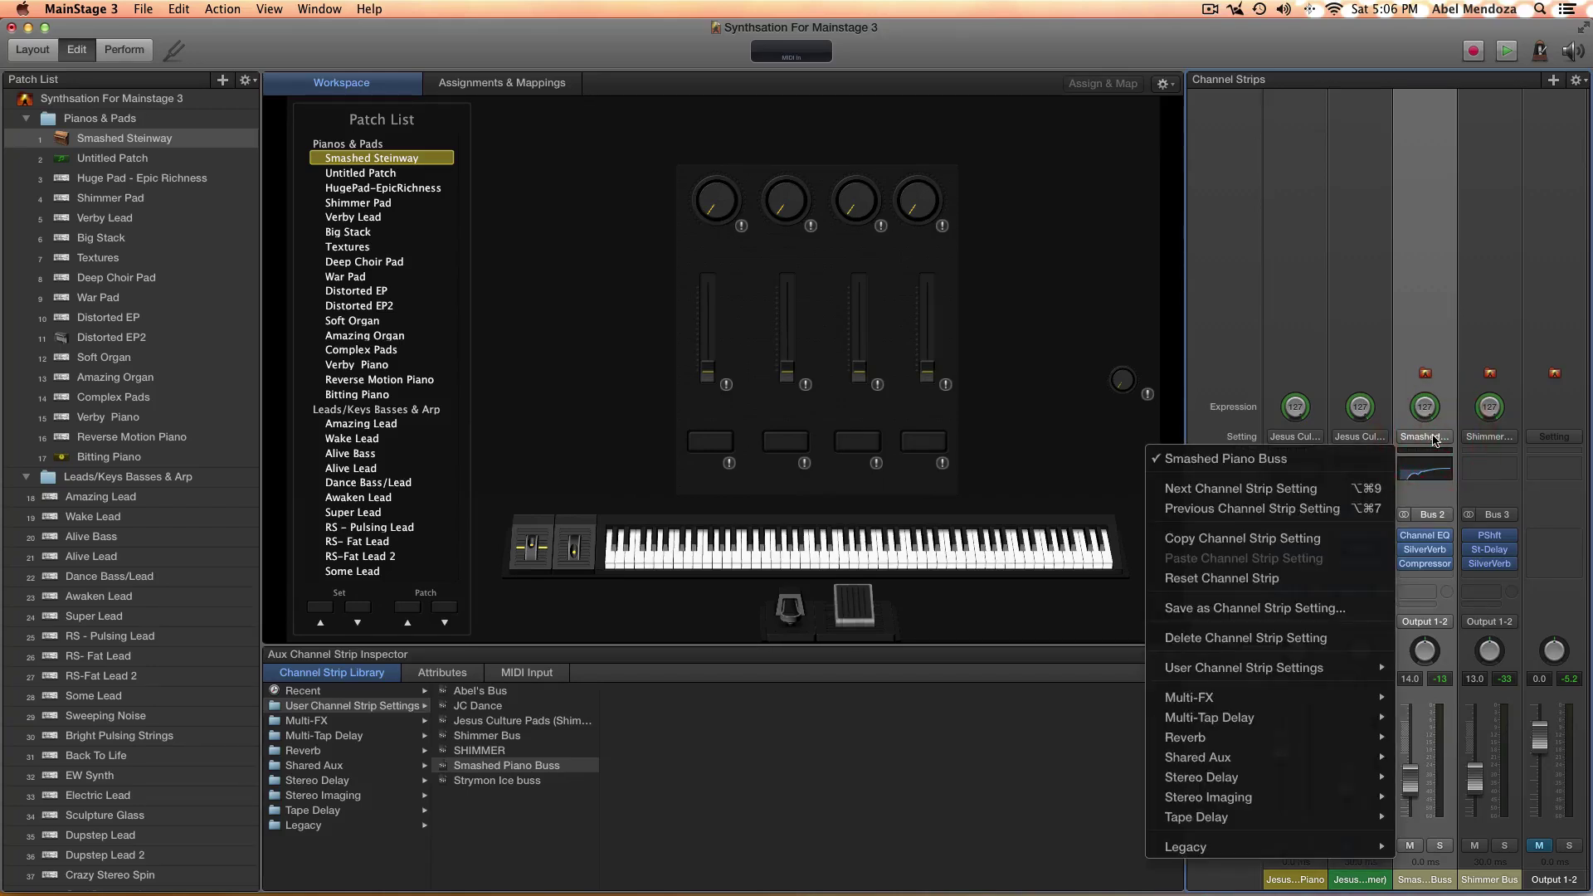
click(1239, 608)
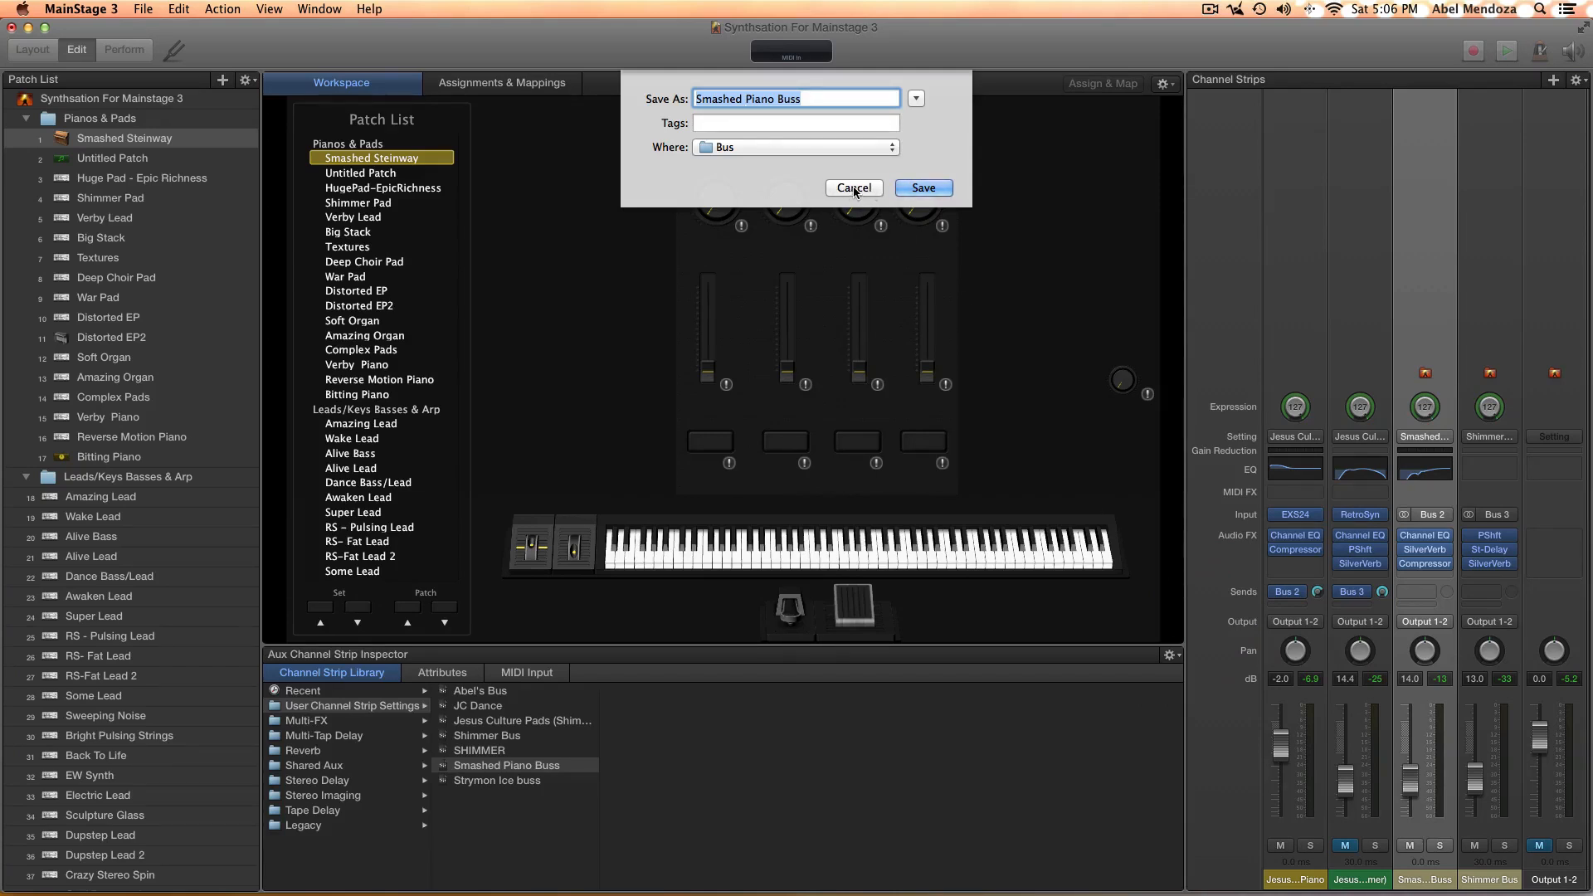
click(852, 188)
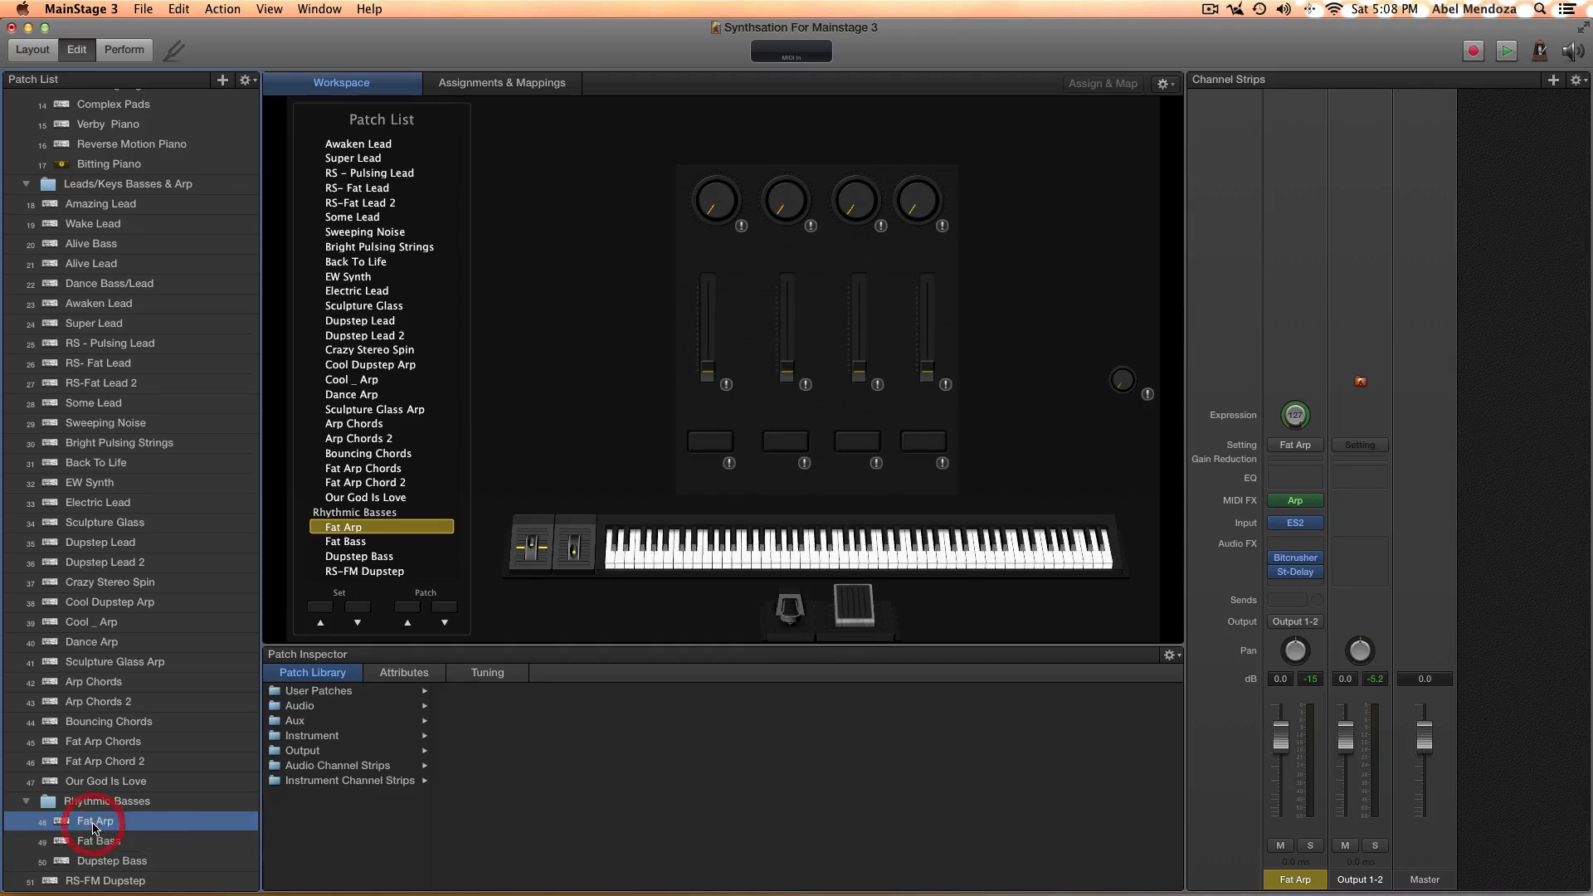
Leave the Fat Arp name unchanged and show the patch's Attributes
double_click(93, 823)
key(Return)
click(196, 801)
click(103, 827)
click(404, 677)
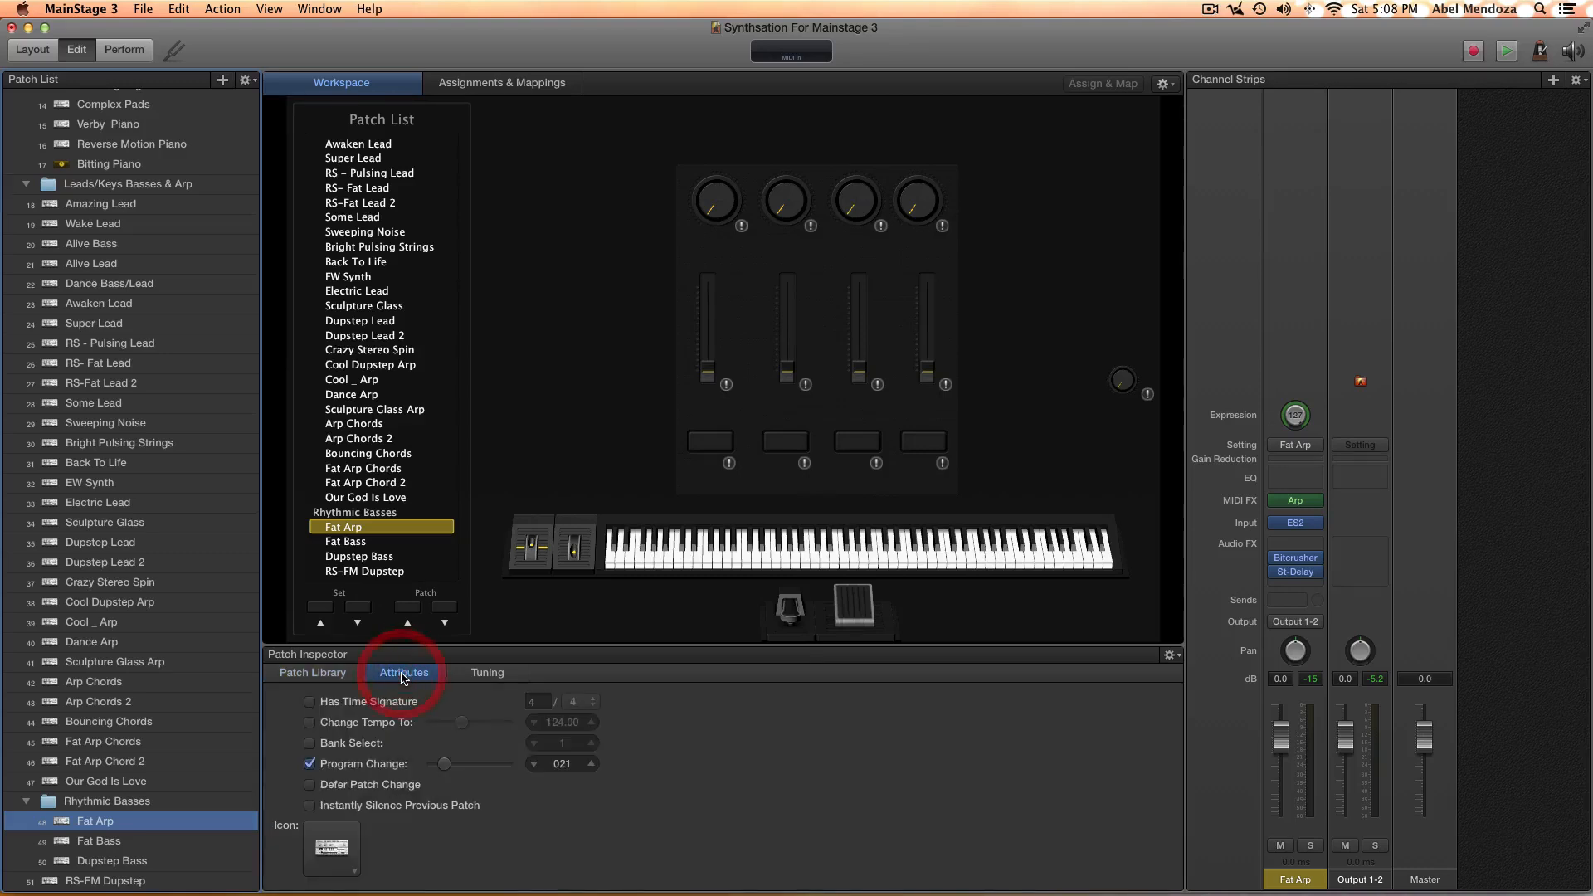
Enable Change Tempo To for Fat Arp and set the tempo to 90.00
click(309, 724)
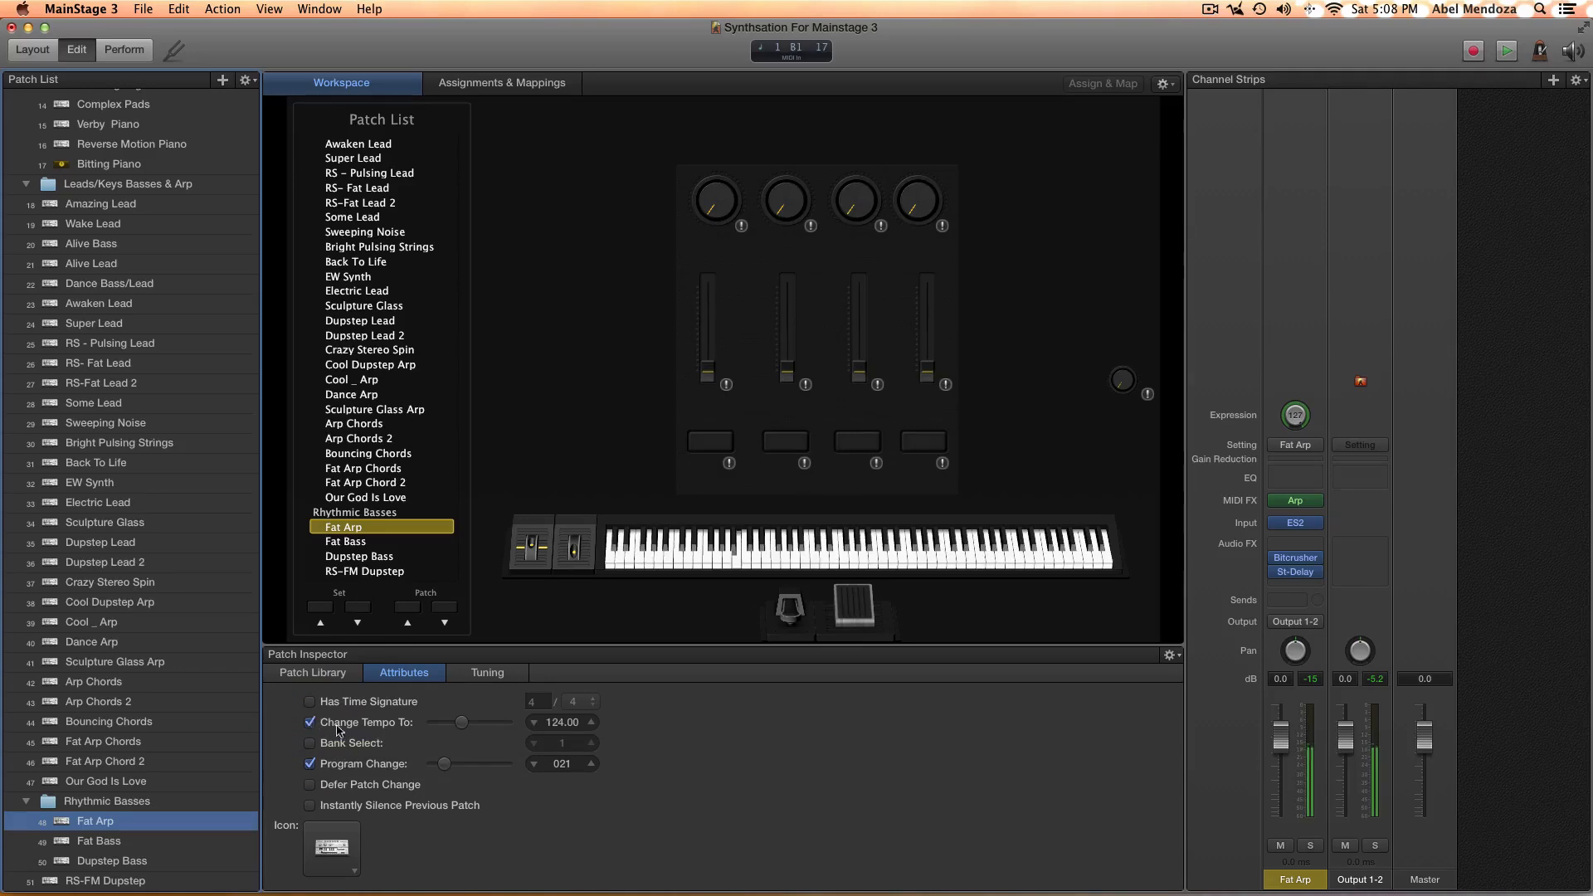
double_click(564, 721)
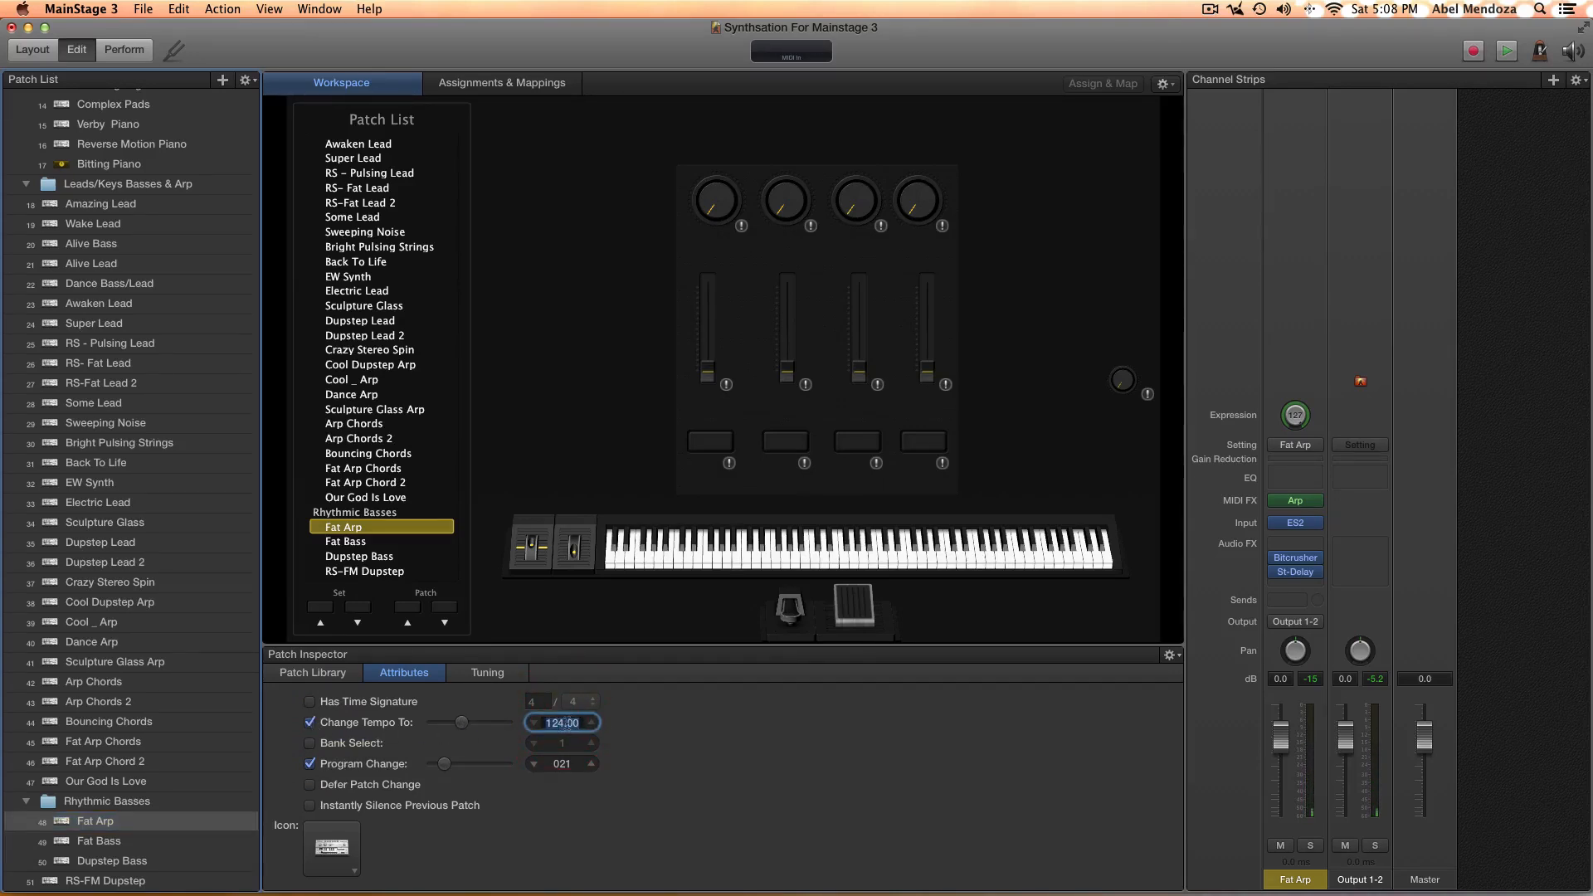
click(464, 724)
click(472, 734)
click(483, 726)
drag(483, 726, 445, 726)
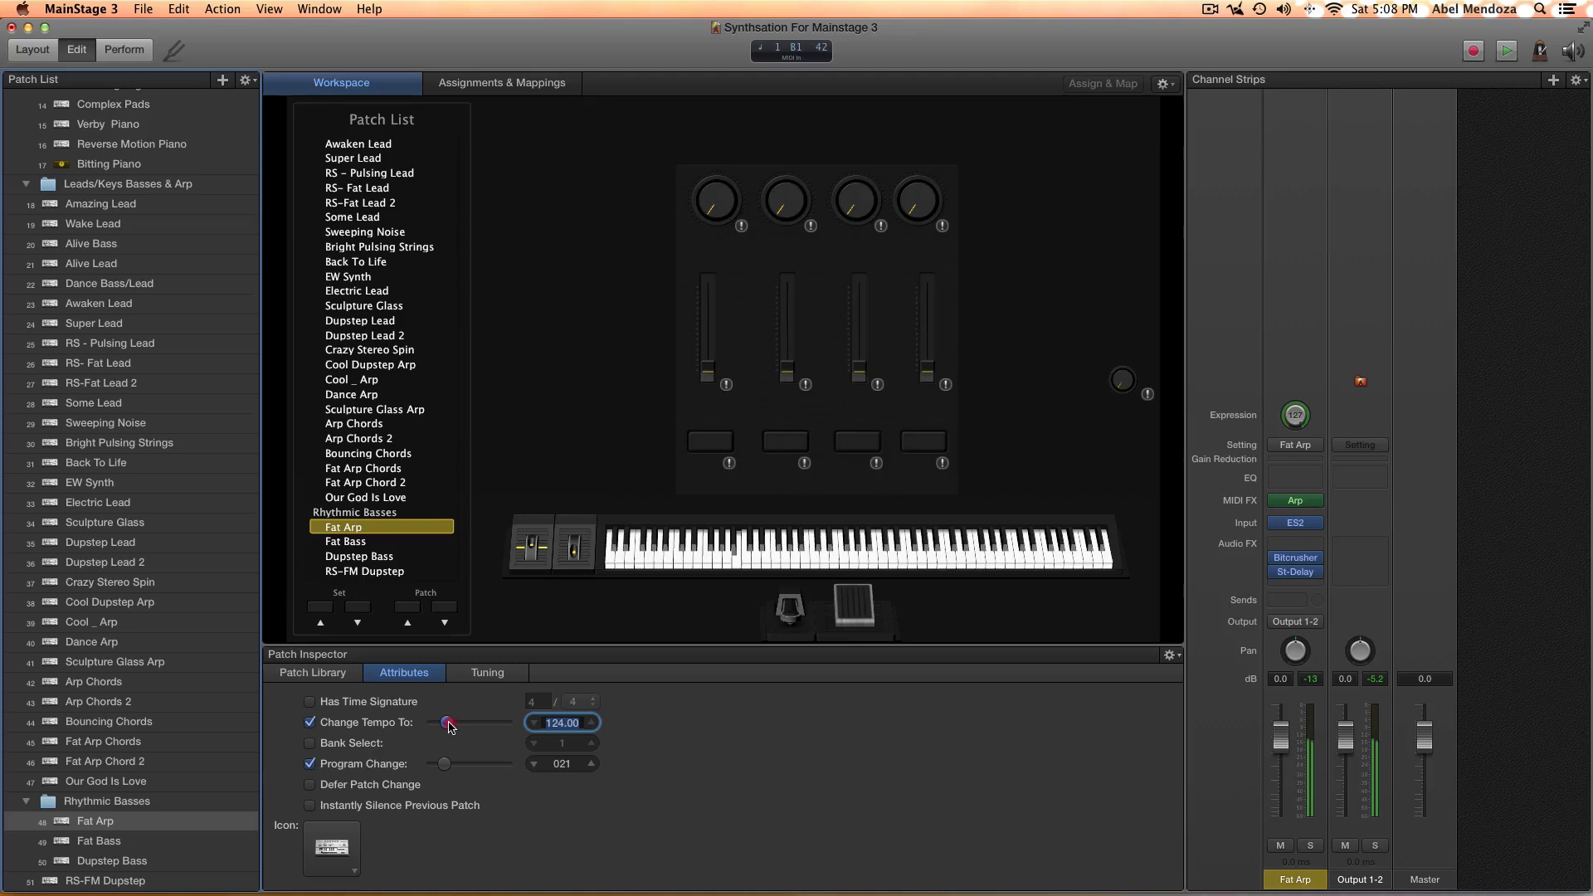
drag(445, 727, 451, 728)
text(90)
key(Return)
mouse_move(1295, 523)
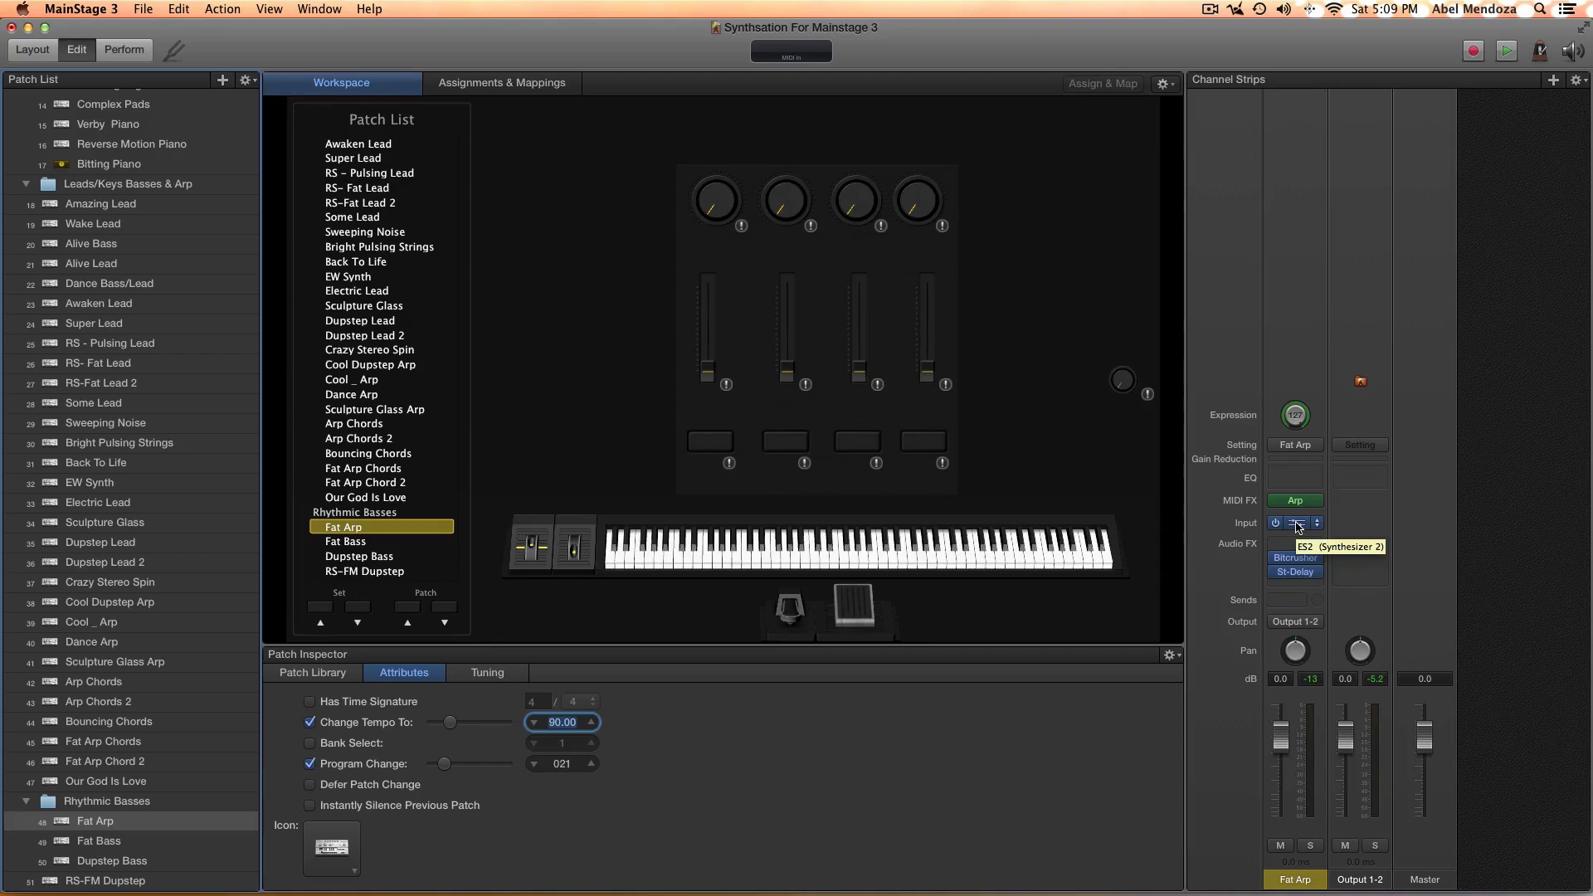
Adjust the Fat Arp ES2 master volume level and close the synth window
click(1297, 524)
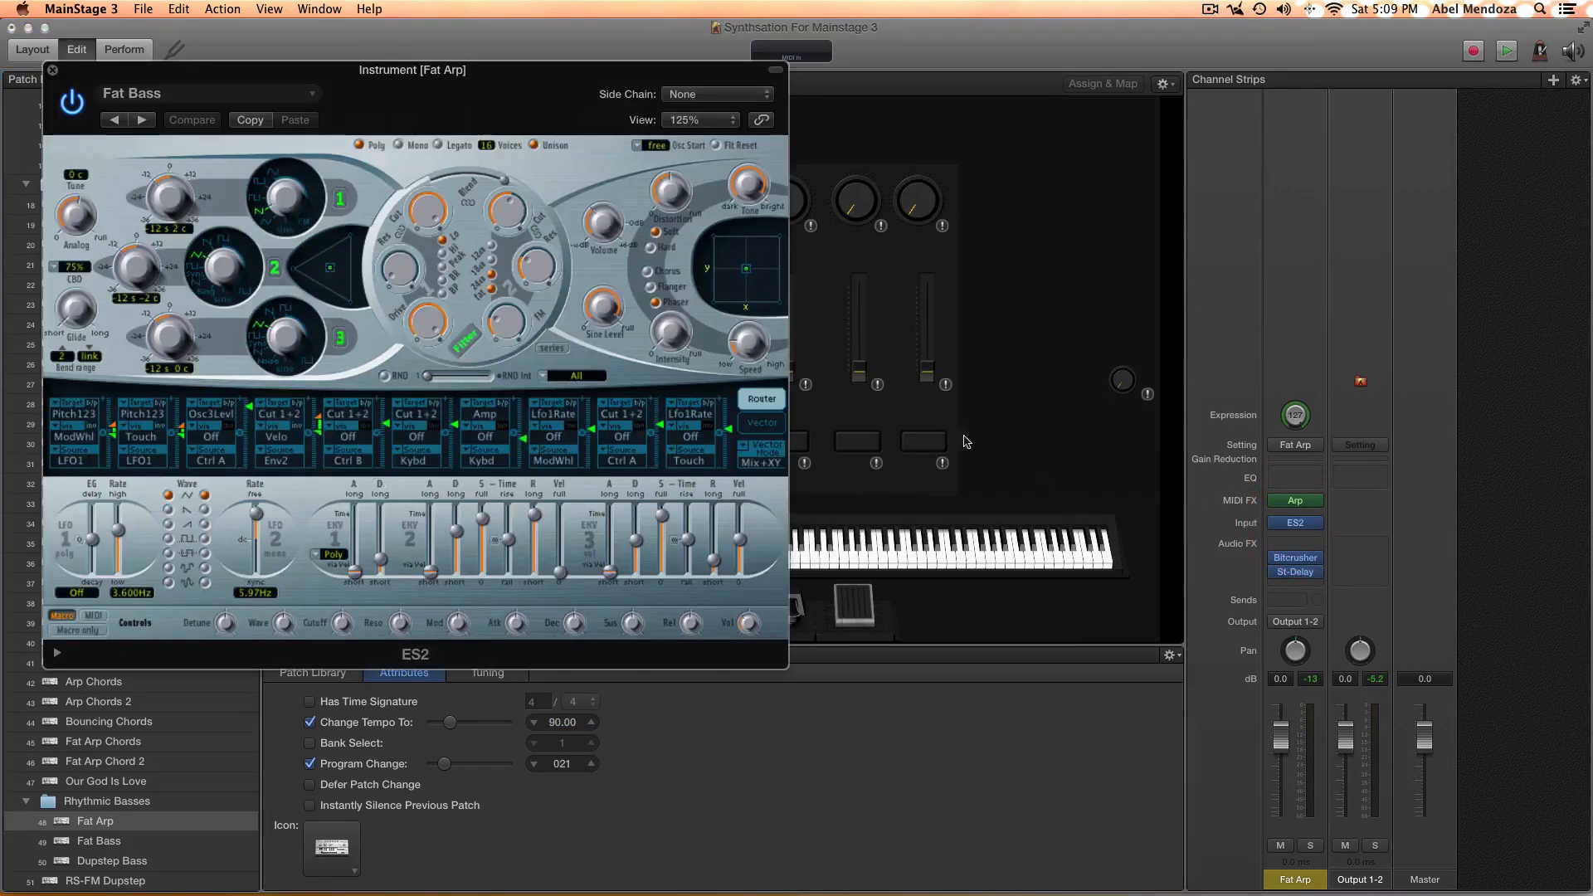
mouse_move(505, 96)
mouse_down()
mouse_move(831, 110)
mouse_move(805, 108)
mouse_up()
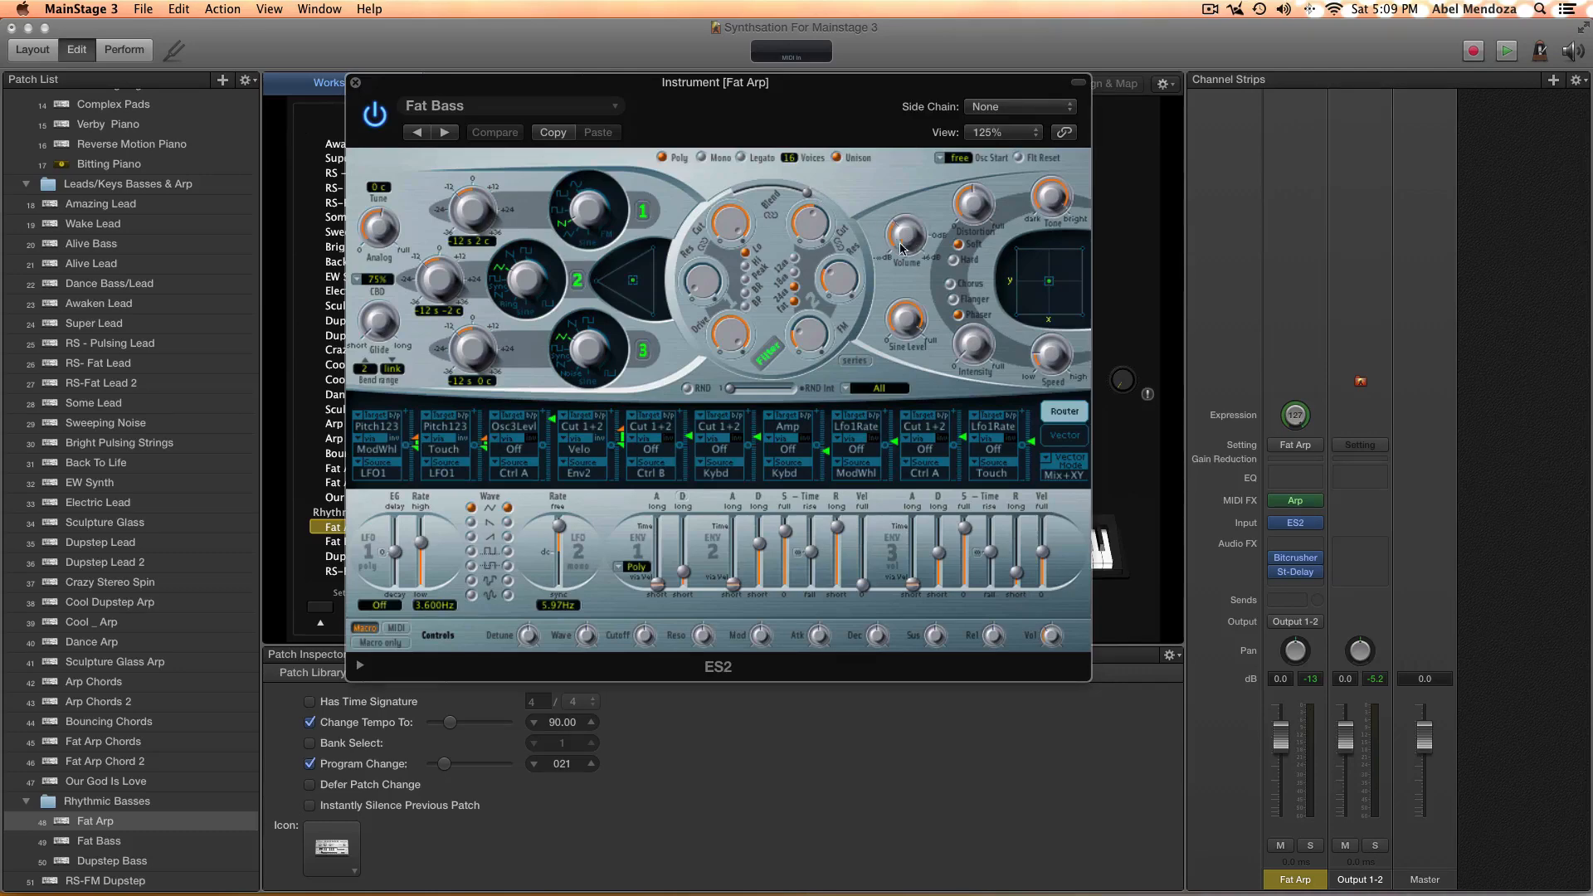
drag(901, 221, 901, 213)
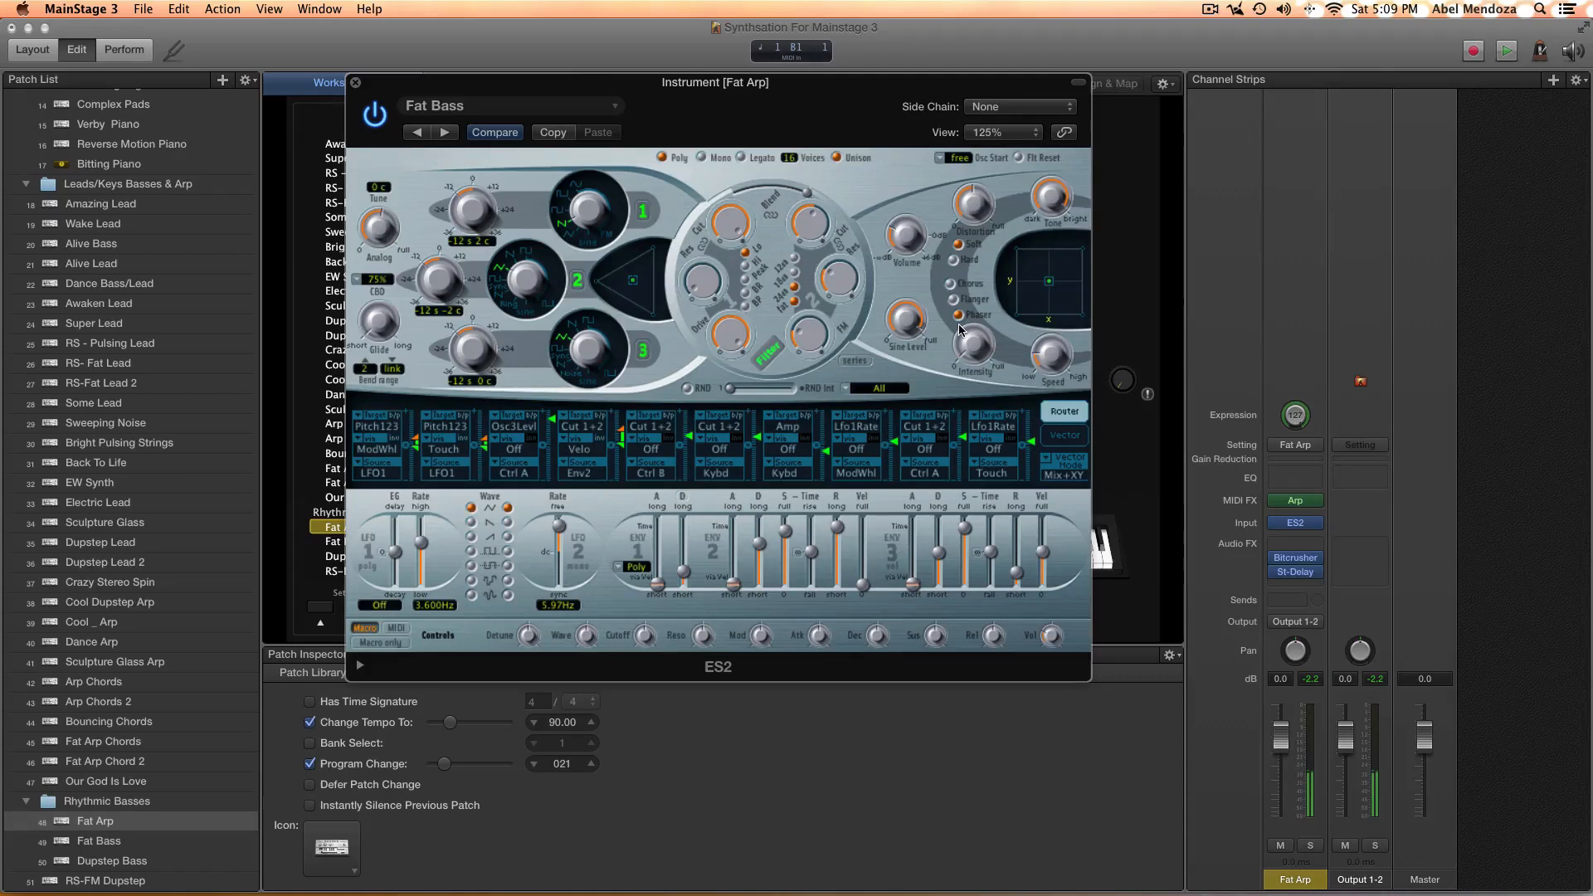
drag(901, 231, 899, 213)
click(354, 82)
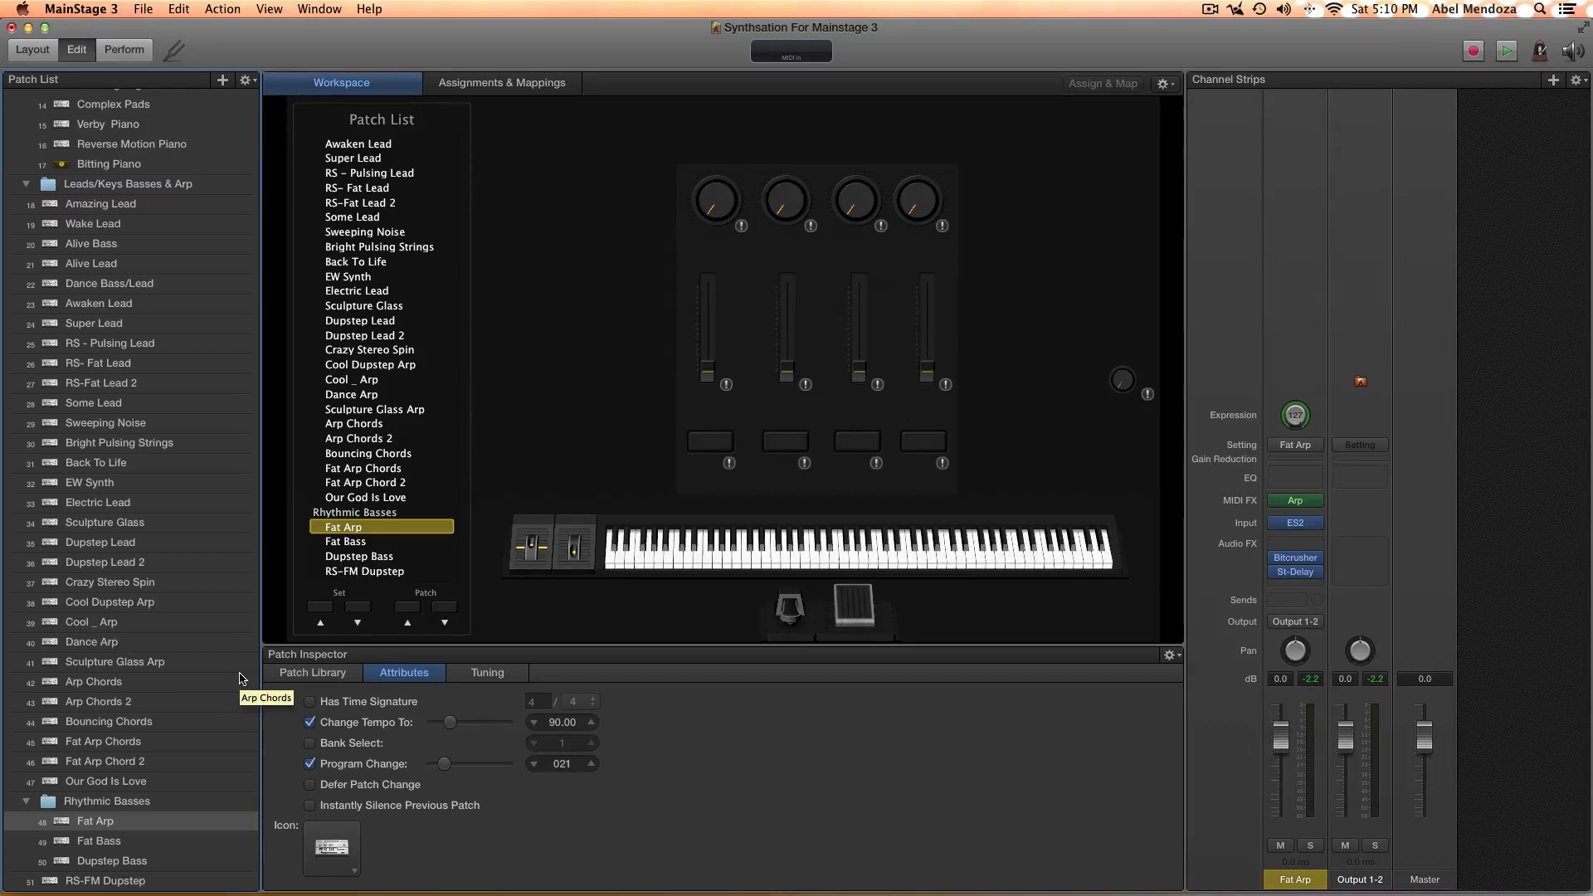
scroll(124, 373, up, 10)
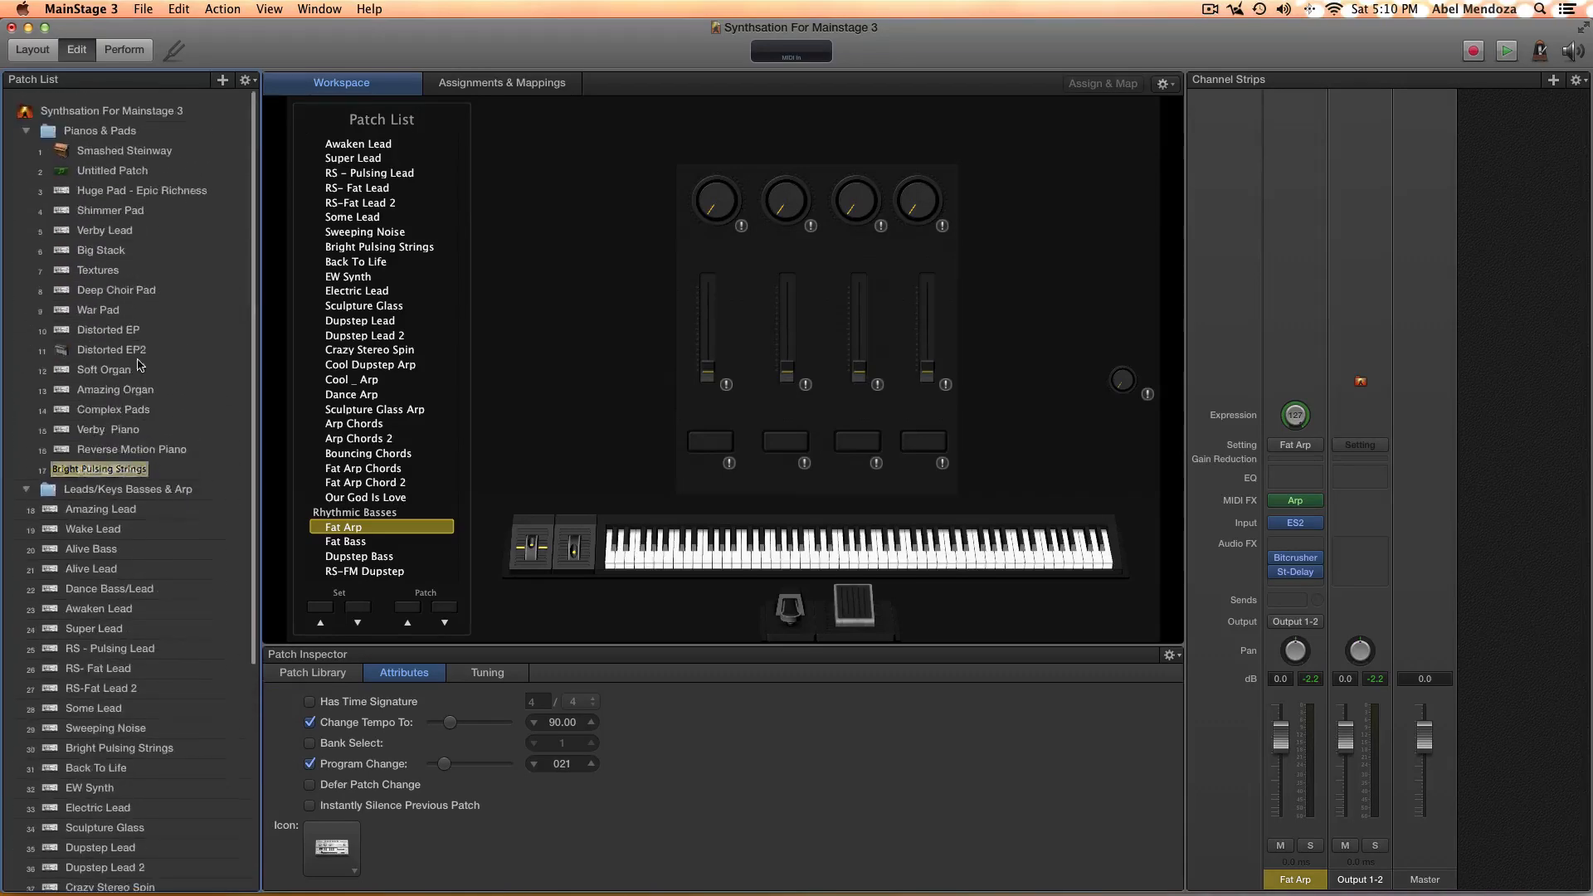
Make Shimmer Pad the current patch and open its Retro Synth instrument window
click(119, 203)
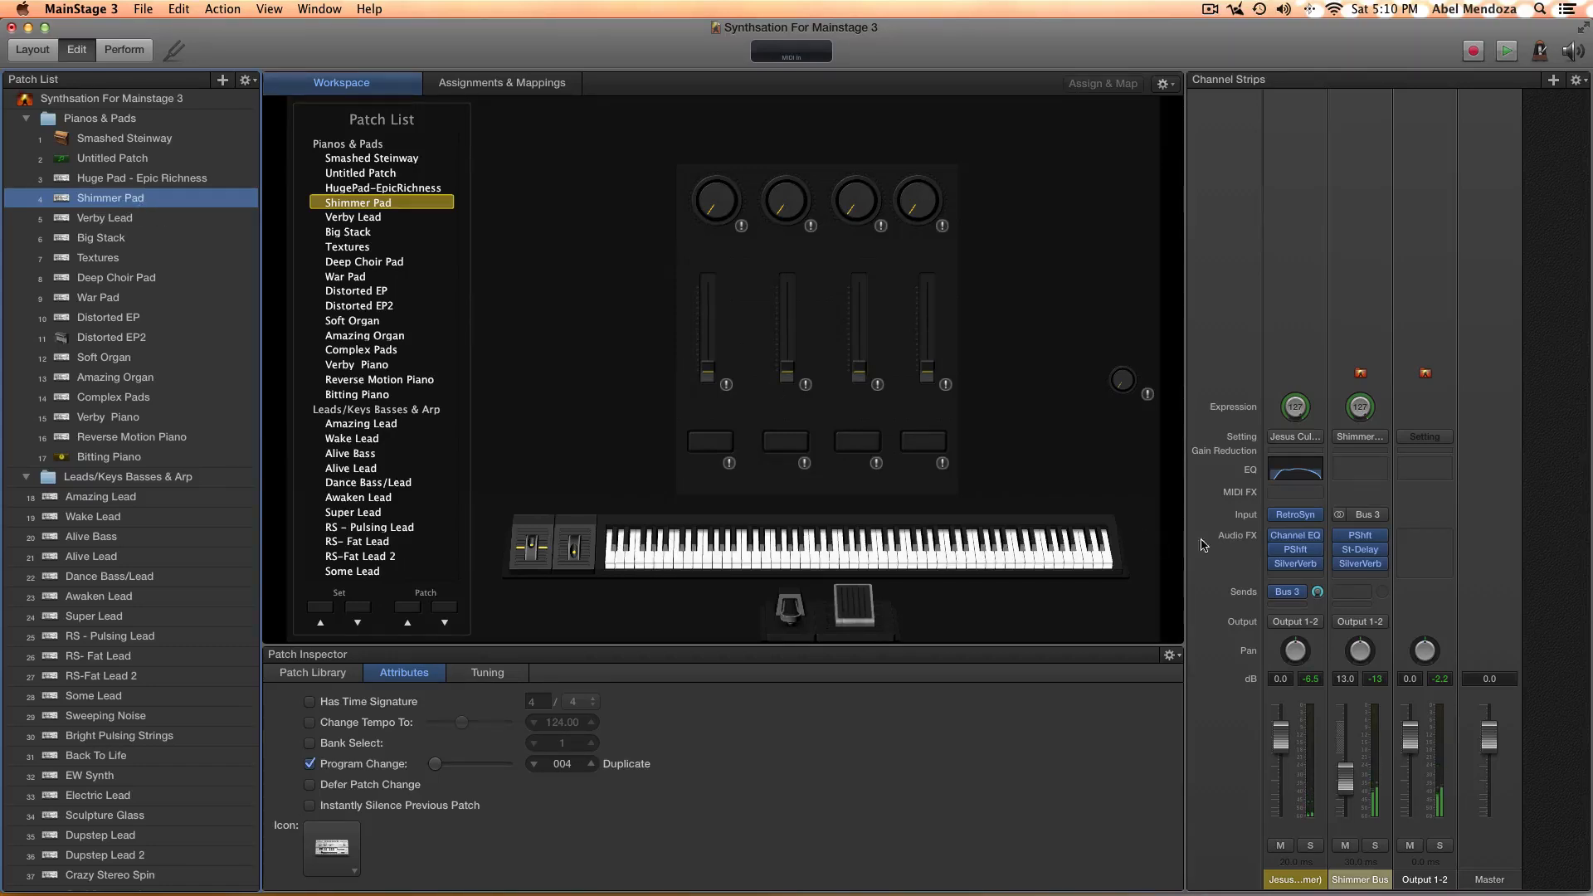
click(364, 75)
mouse_move(1294, 514)
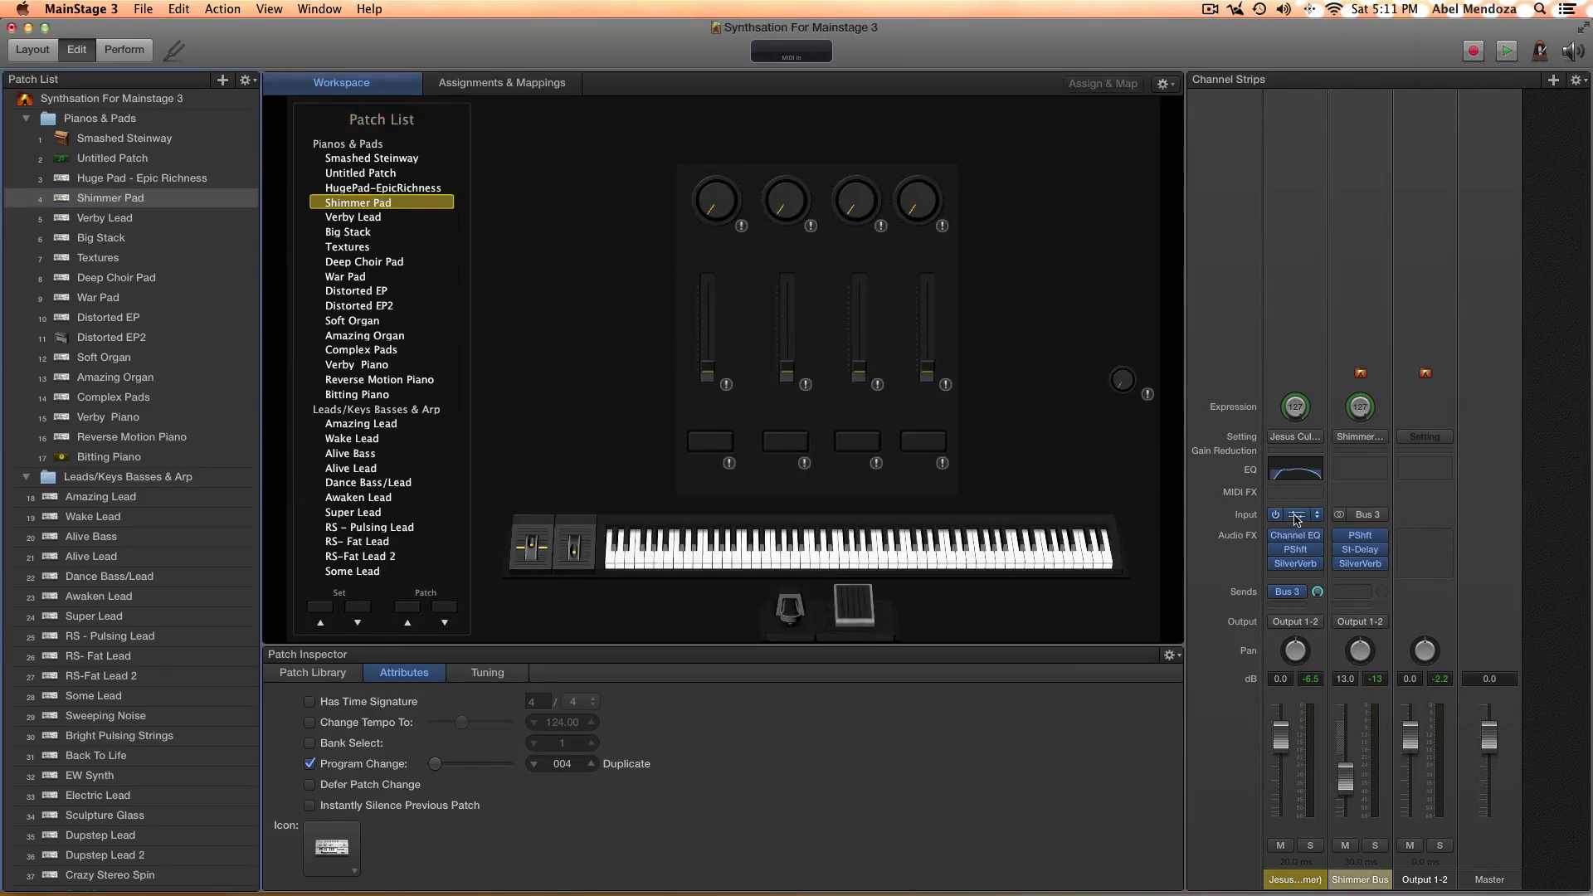
click(1296, 517)
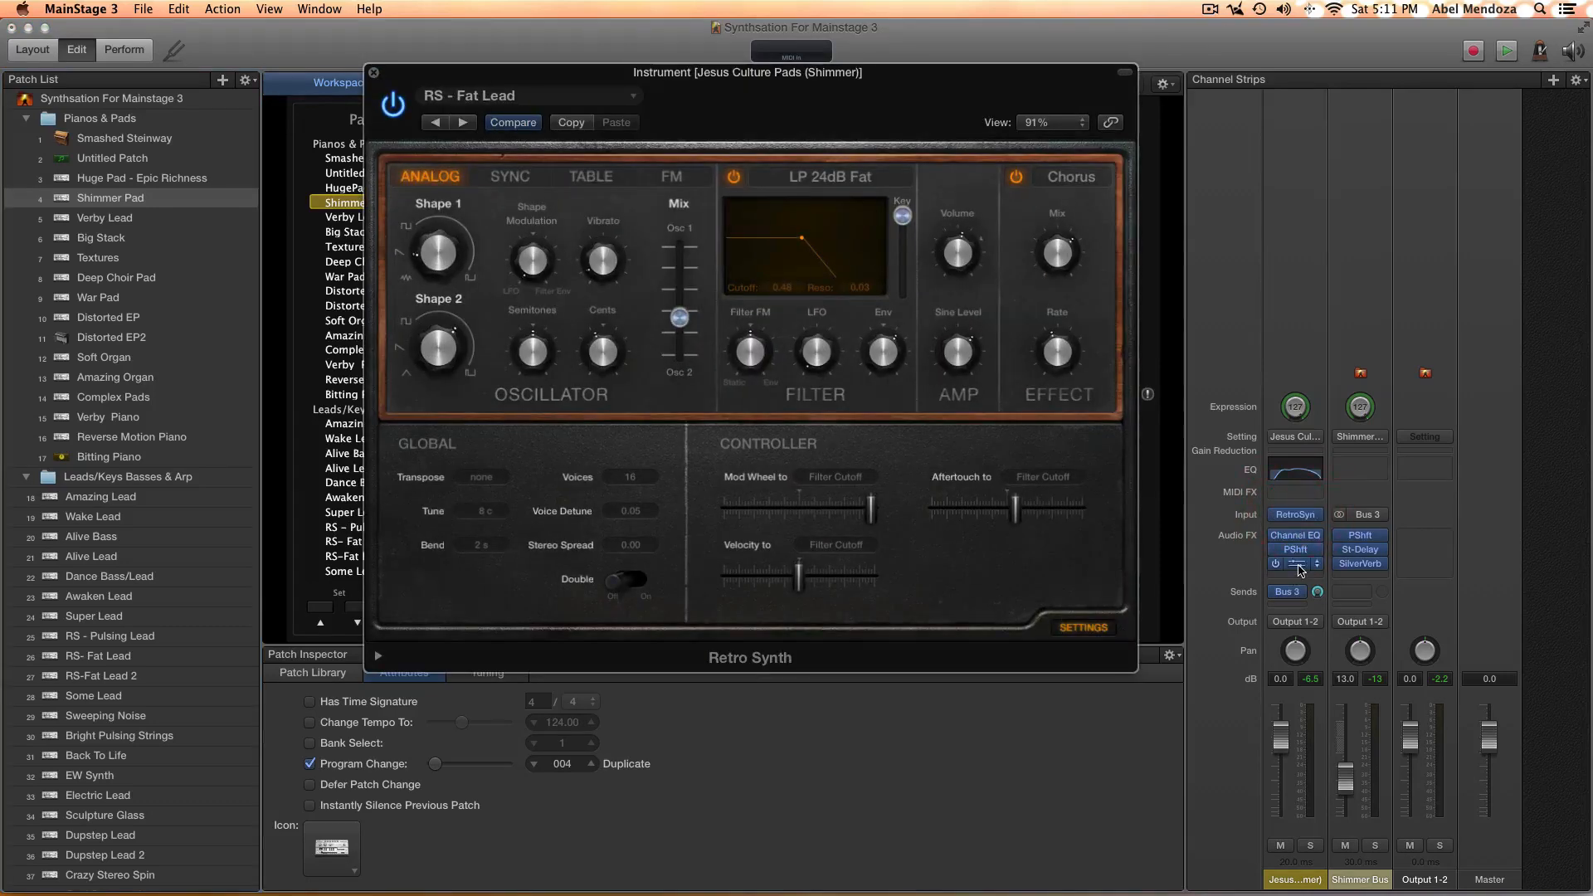
Briefly view and close the SilverVerb reverb, then show Retro Synth's envelope section
click(1299, 567)
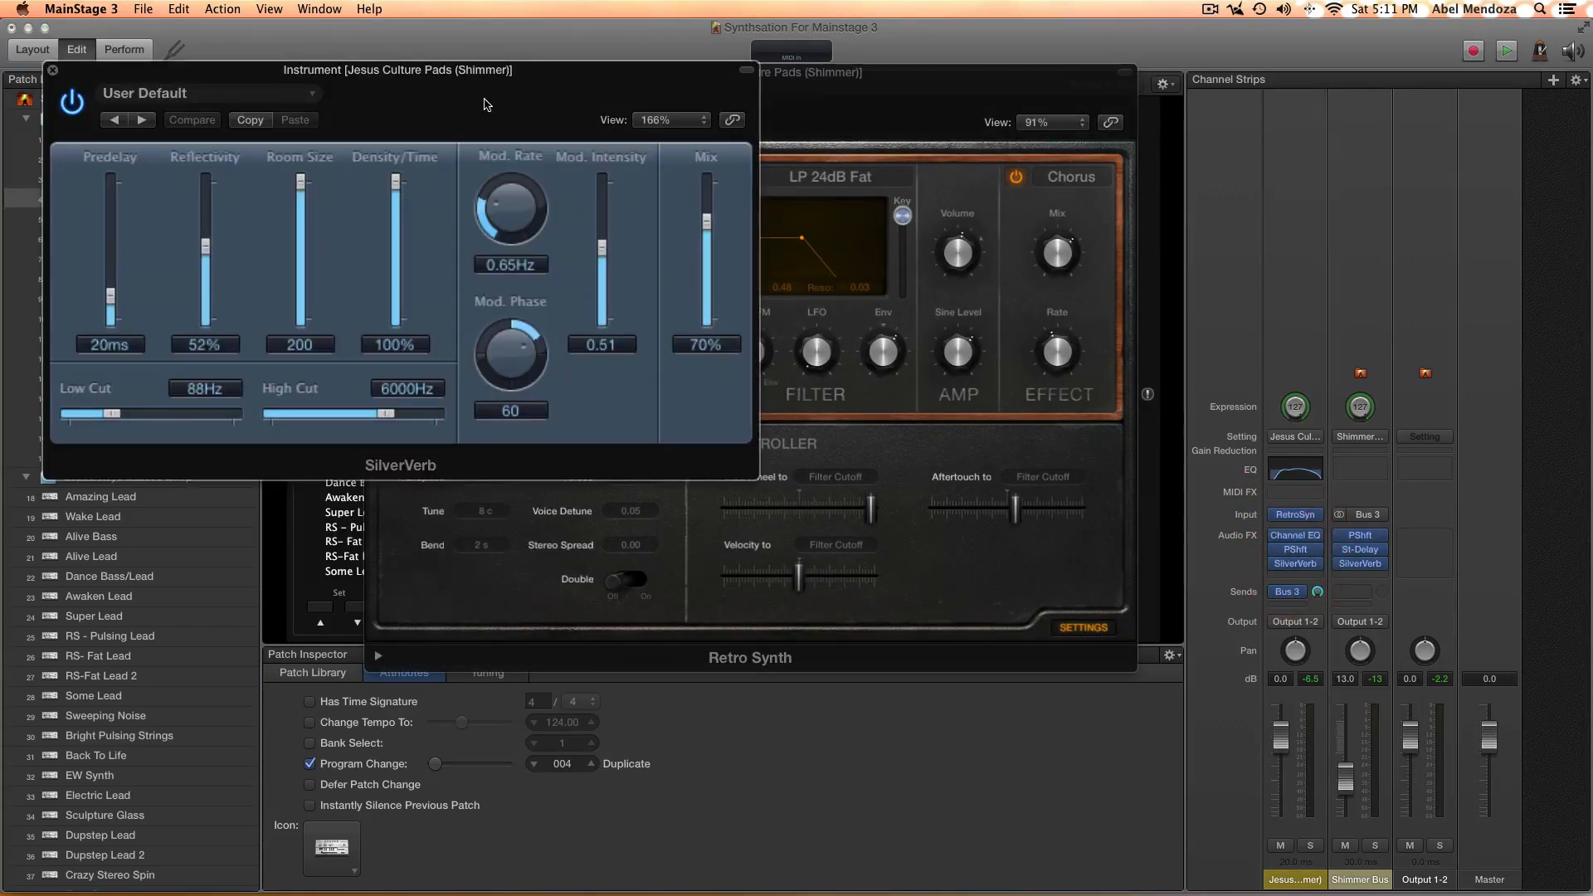
mouse_move(470, 79)
mouse_down()
mouse_move(465, 423)
mouse_move(926, 533)
mouse_move(548, 210)
mouse_up()
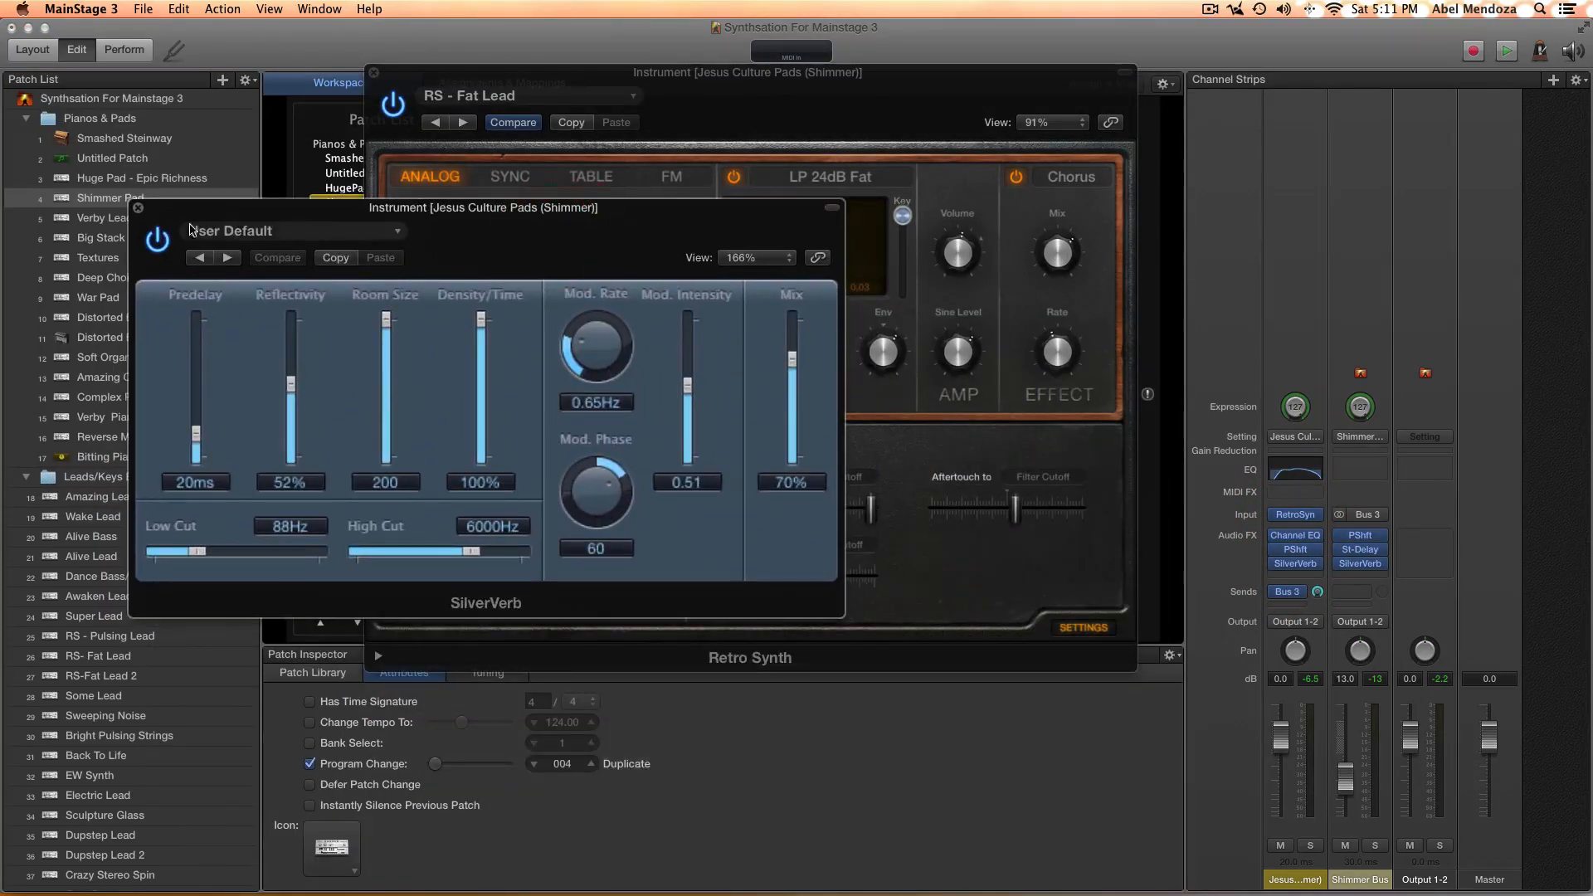
click(138, 207)
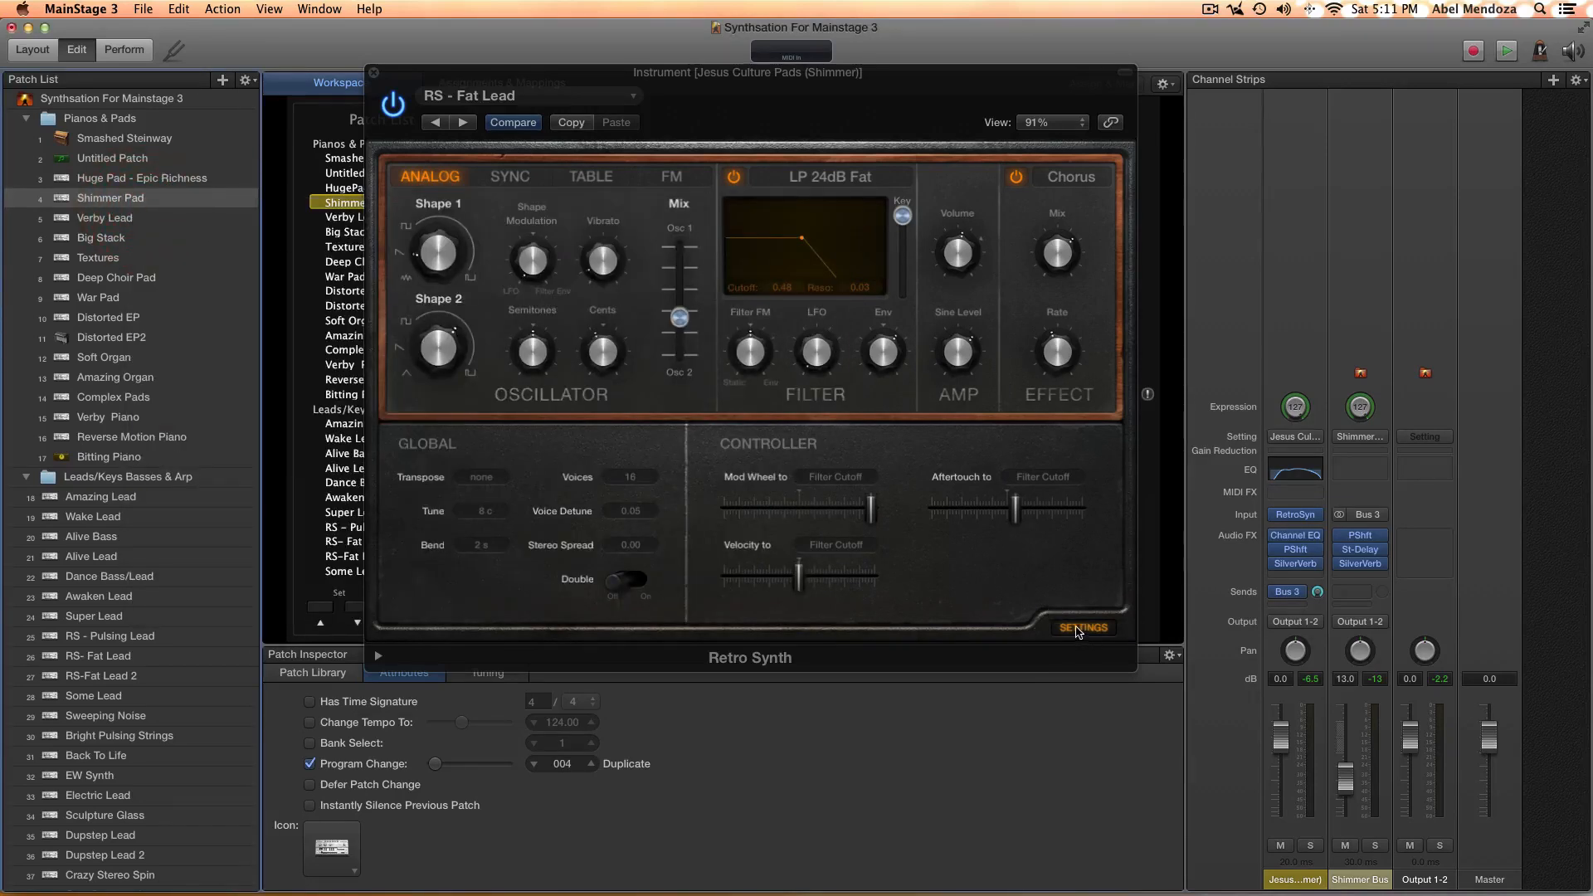
click(1082, 627)
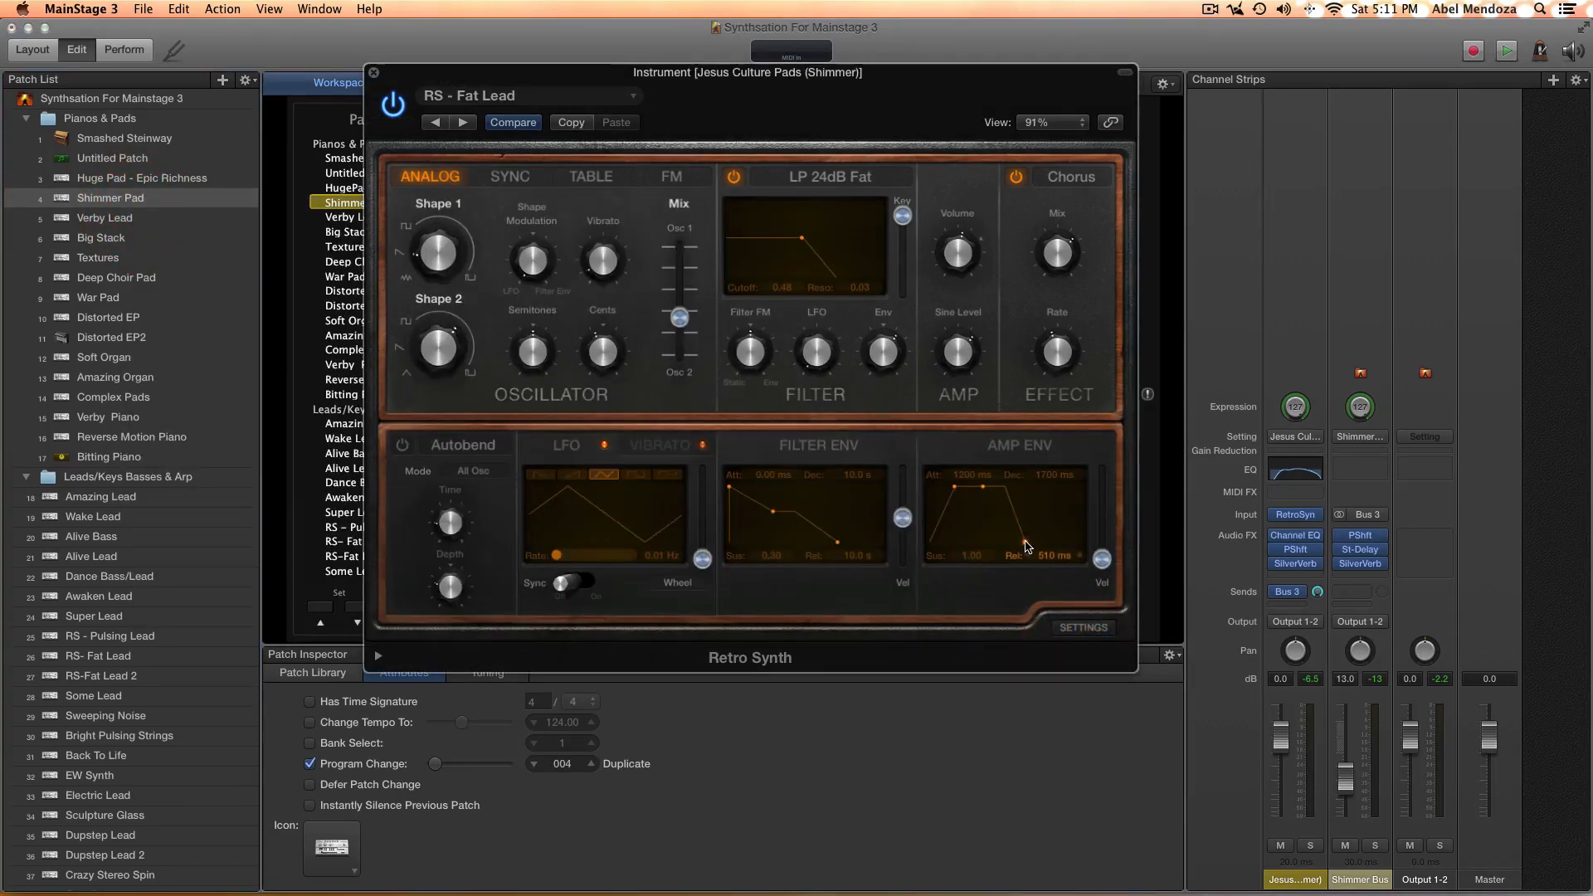
Shorten the Shimmer Pad amp envelope release to 230 ms and close the synth window
drag(1026, 546, 1047, 548)
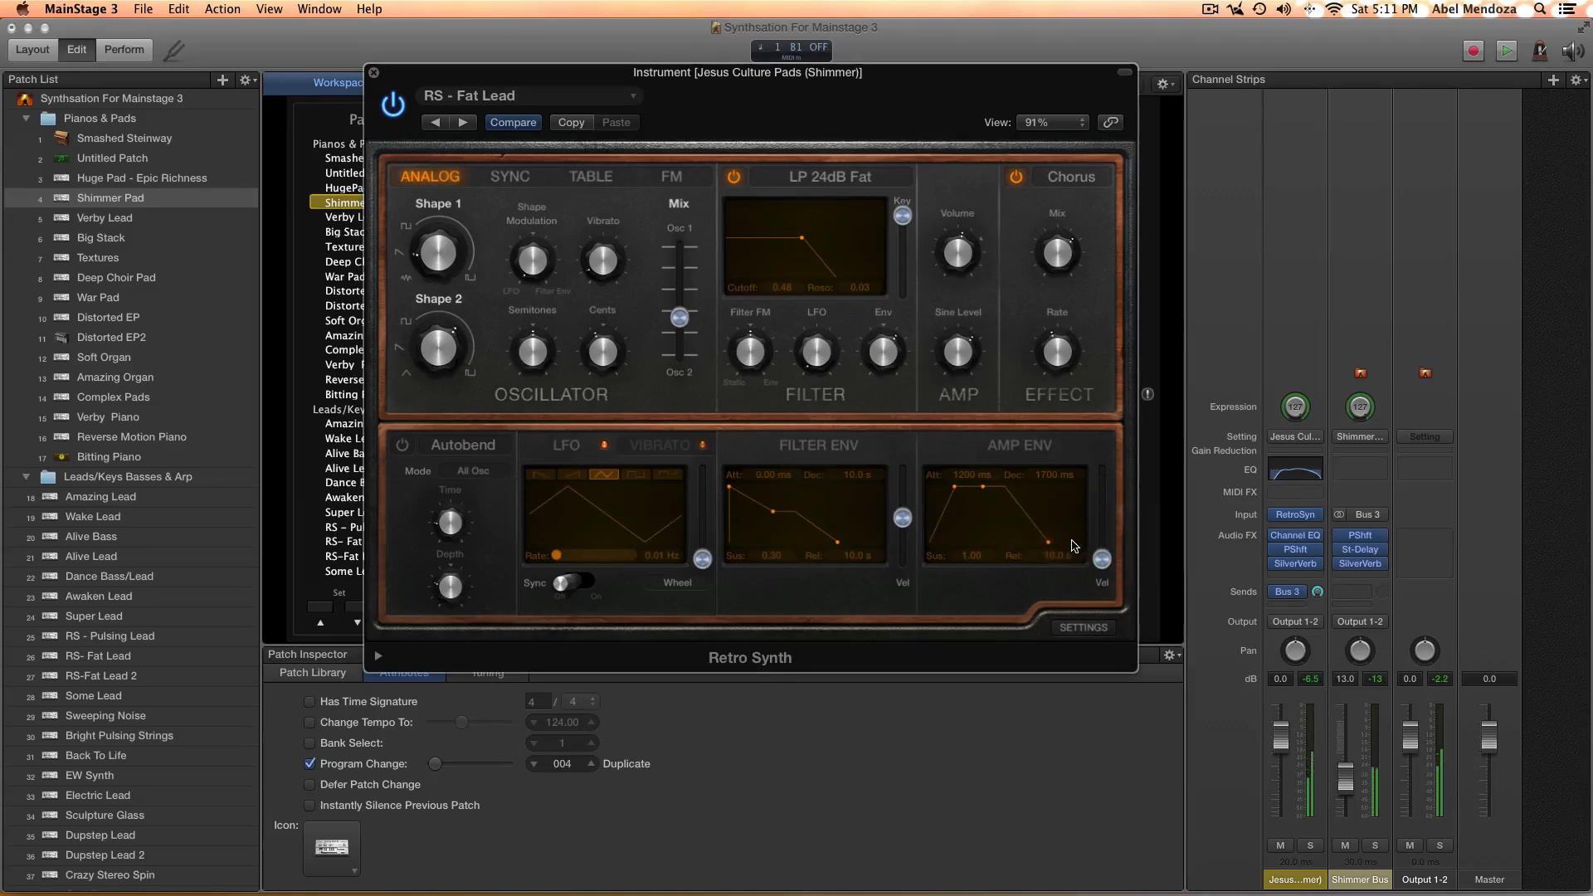
drag(1051, 545, 960, 547)
drag(1004, 544, 1025, 546)
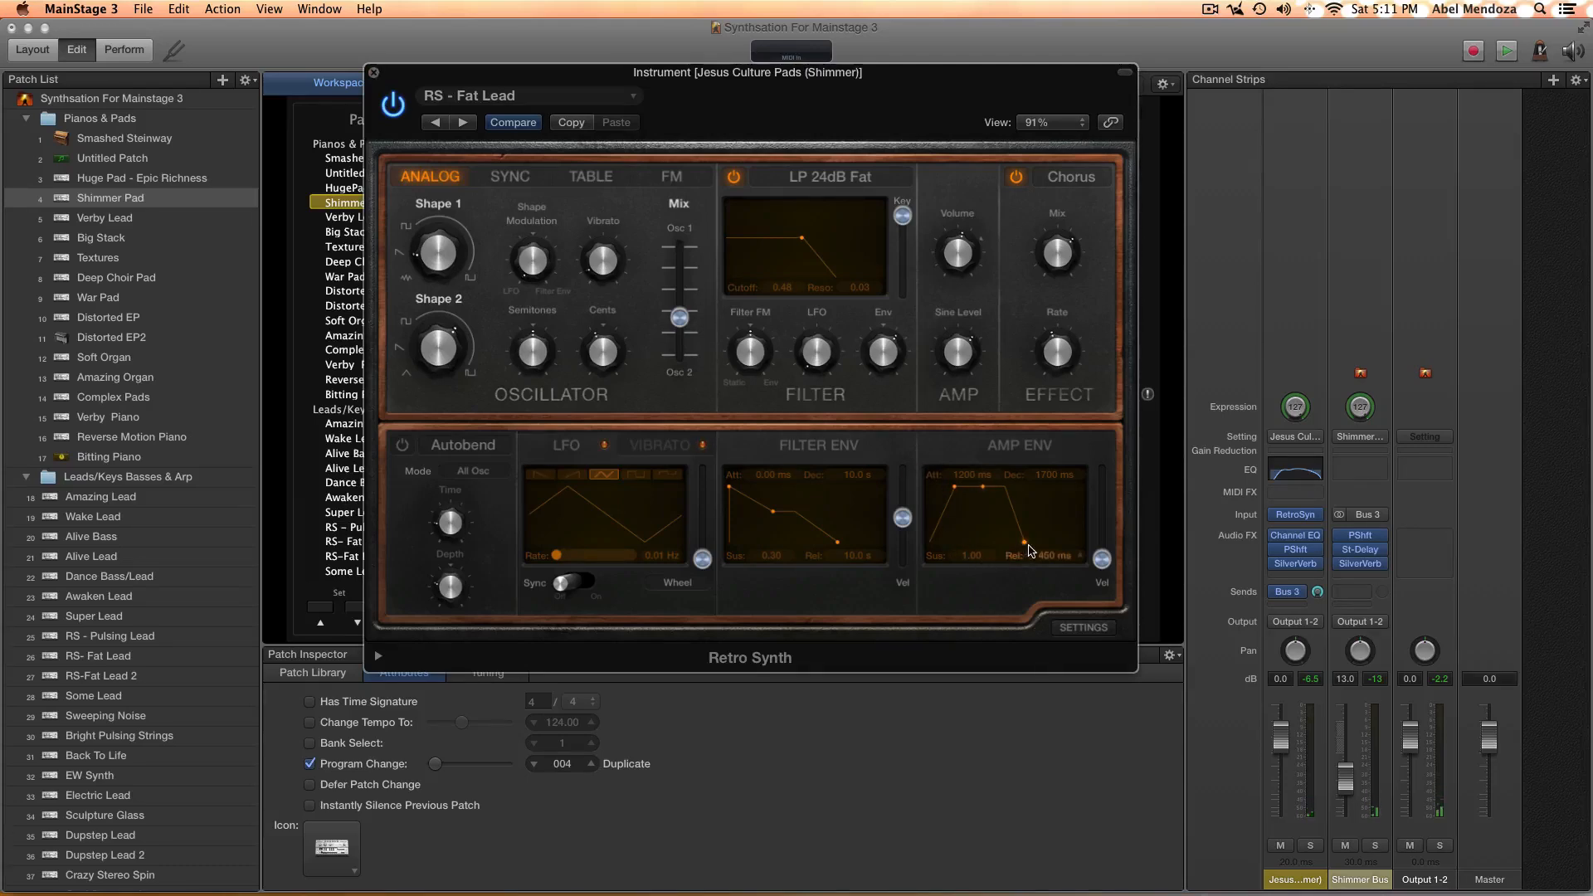
drag(1024, 542, 1020, 542)
click(373, 73)
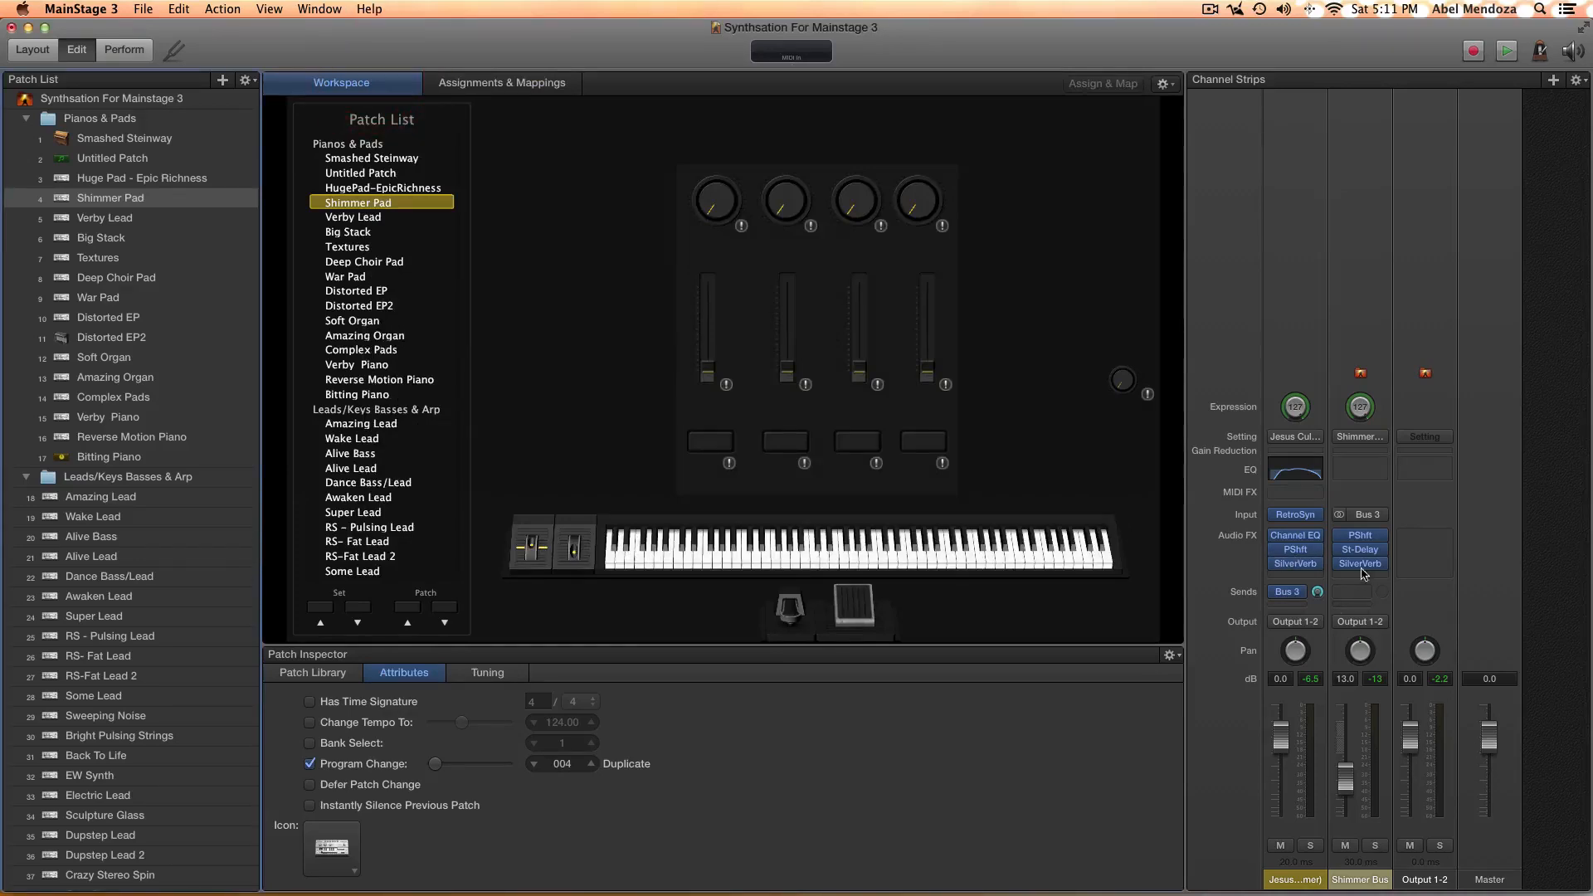
Set the Shimmer Pad SilverVerb to Mix 67%, Density/Time 84%, Room Size 162, Reflectivity 48%
click(1295, 564)
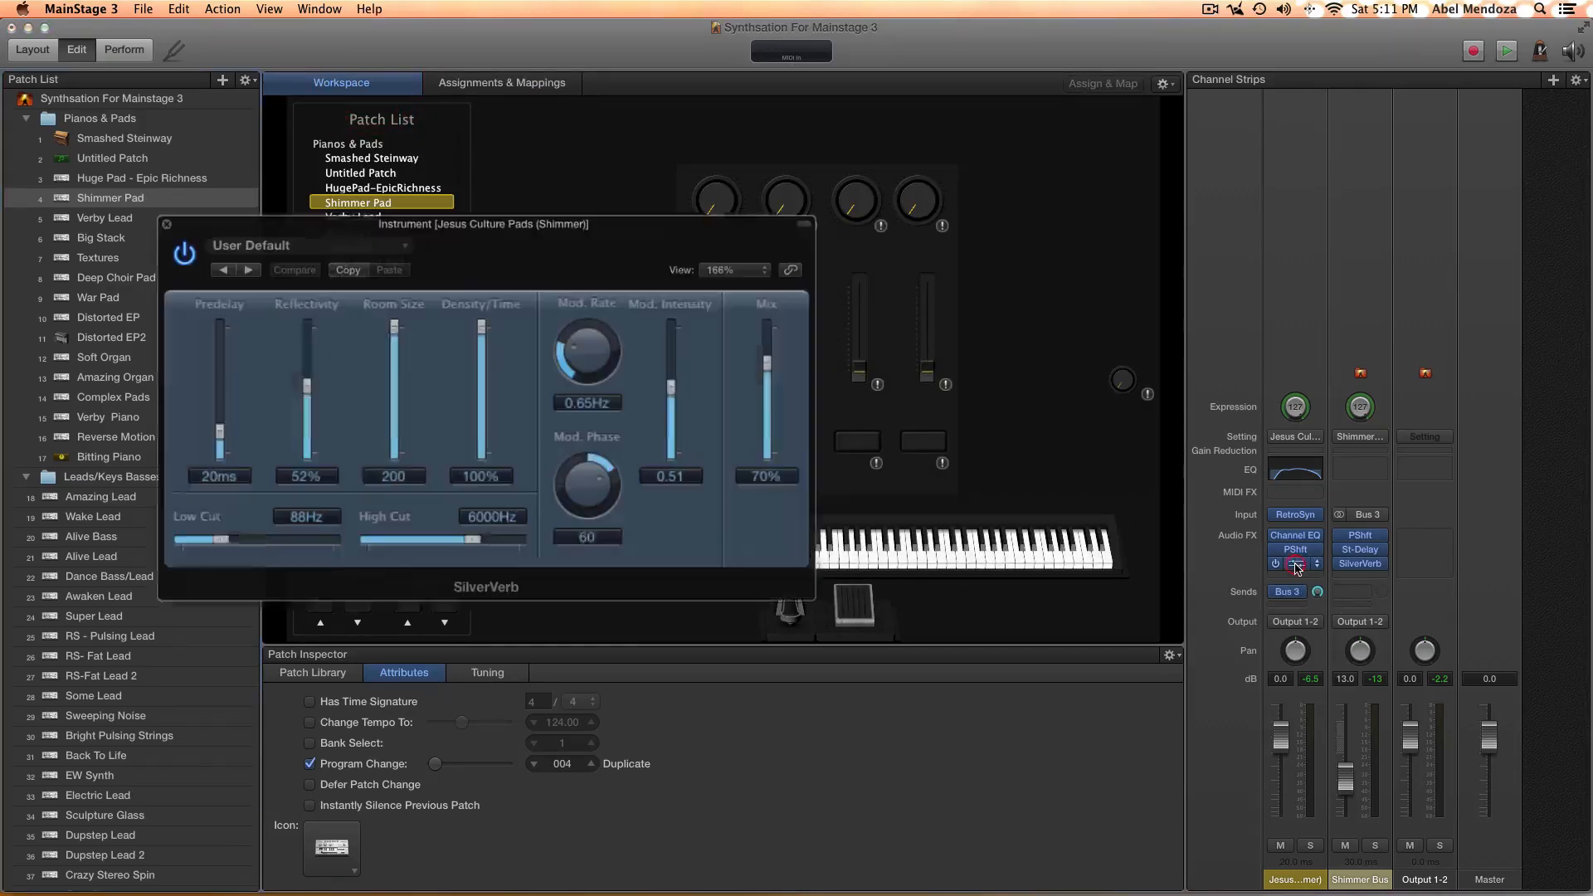
drag(791, 358, 795, 368)
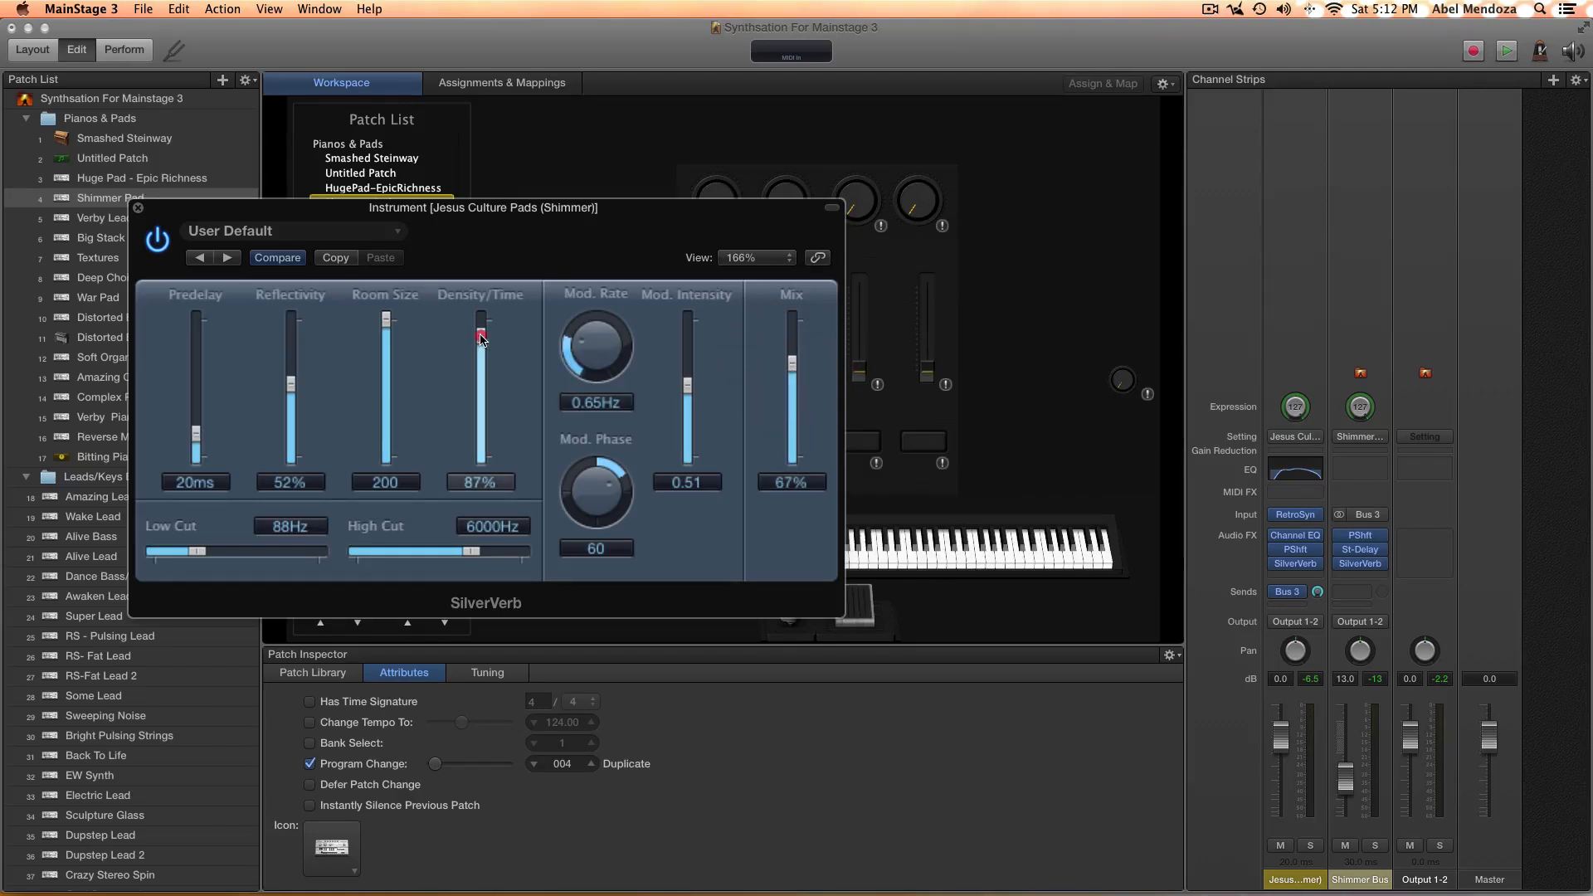
drag(482, 336, 478, 346)
click(381, 324)
drag(383, 325, 376, 353)
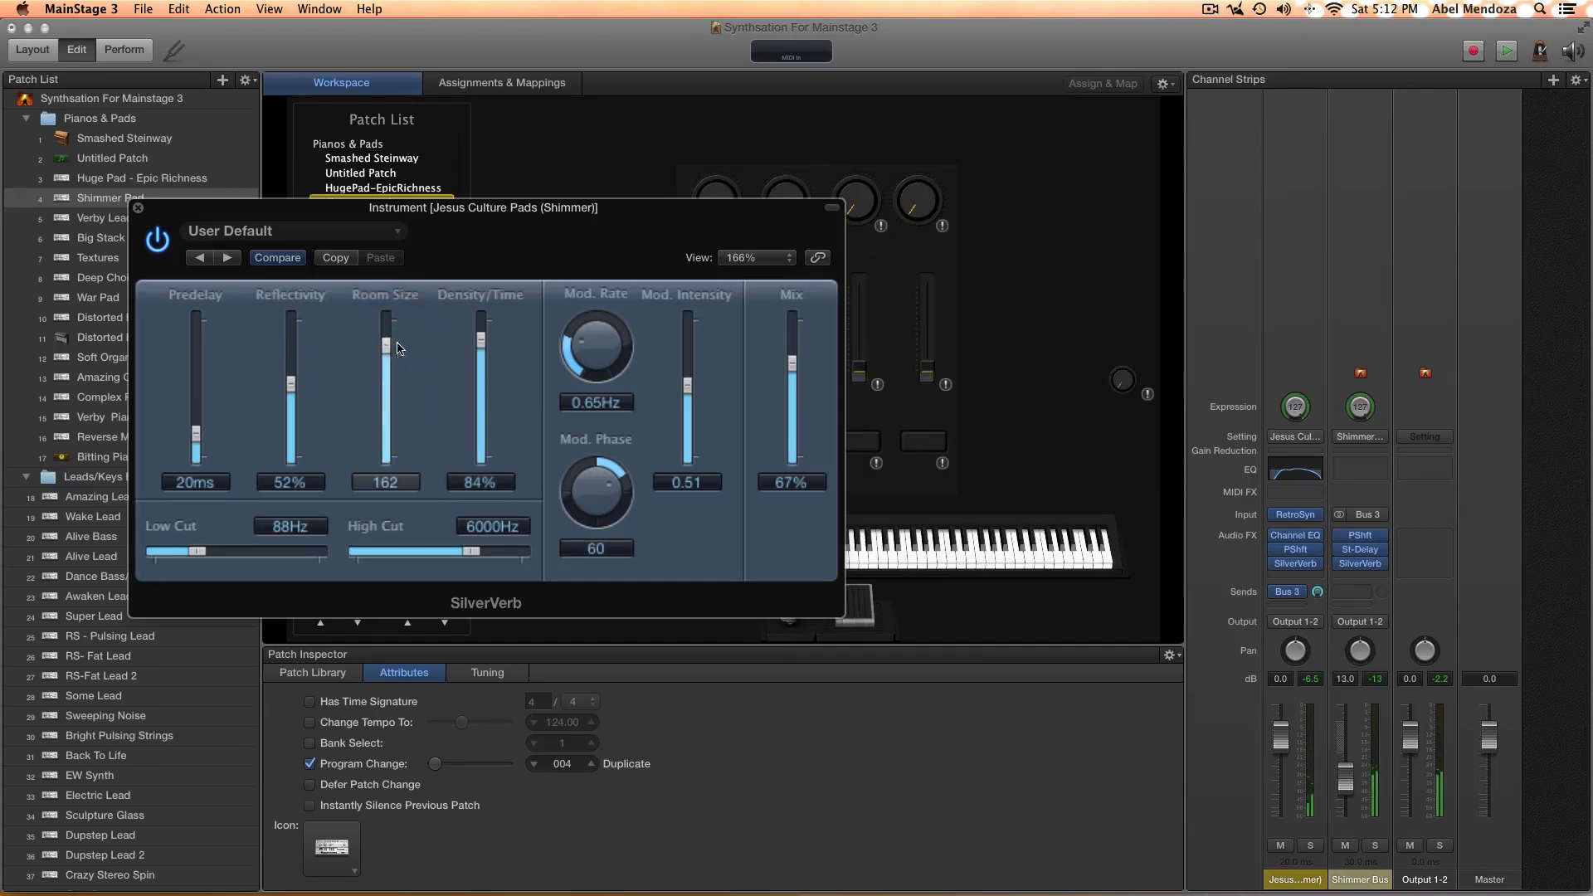
drag(290, 385, 290, 393)
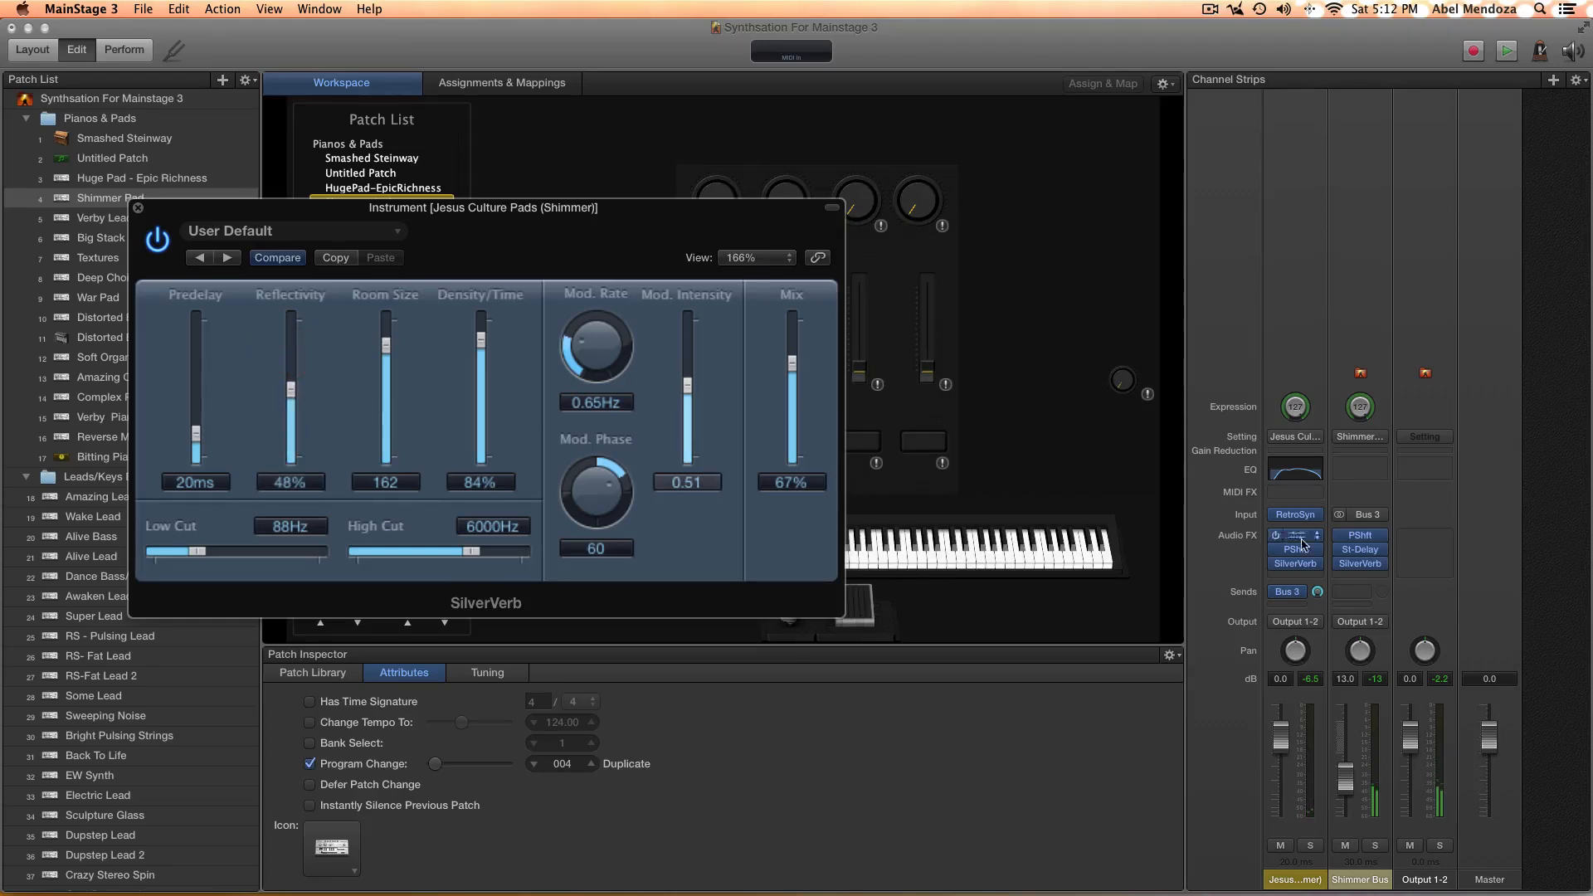
click(1360, 565)
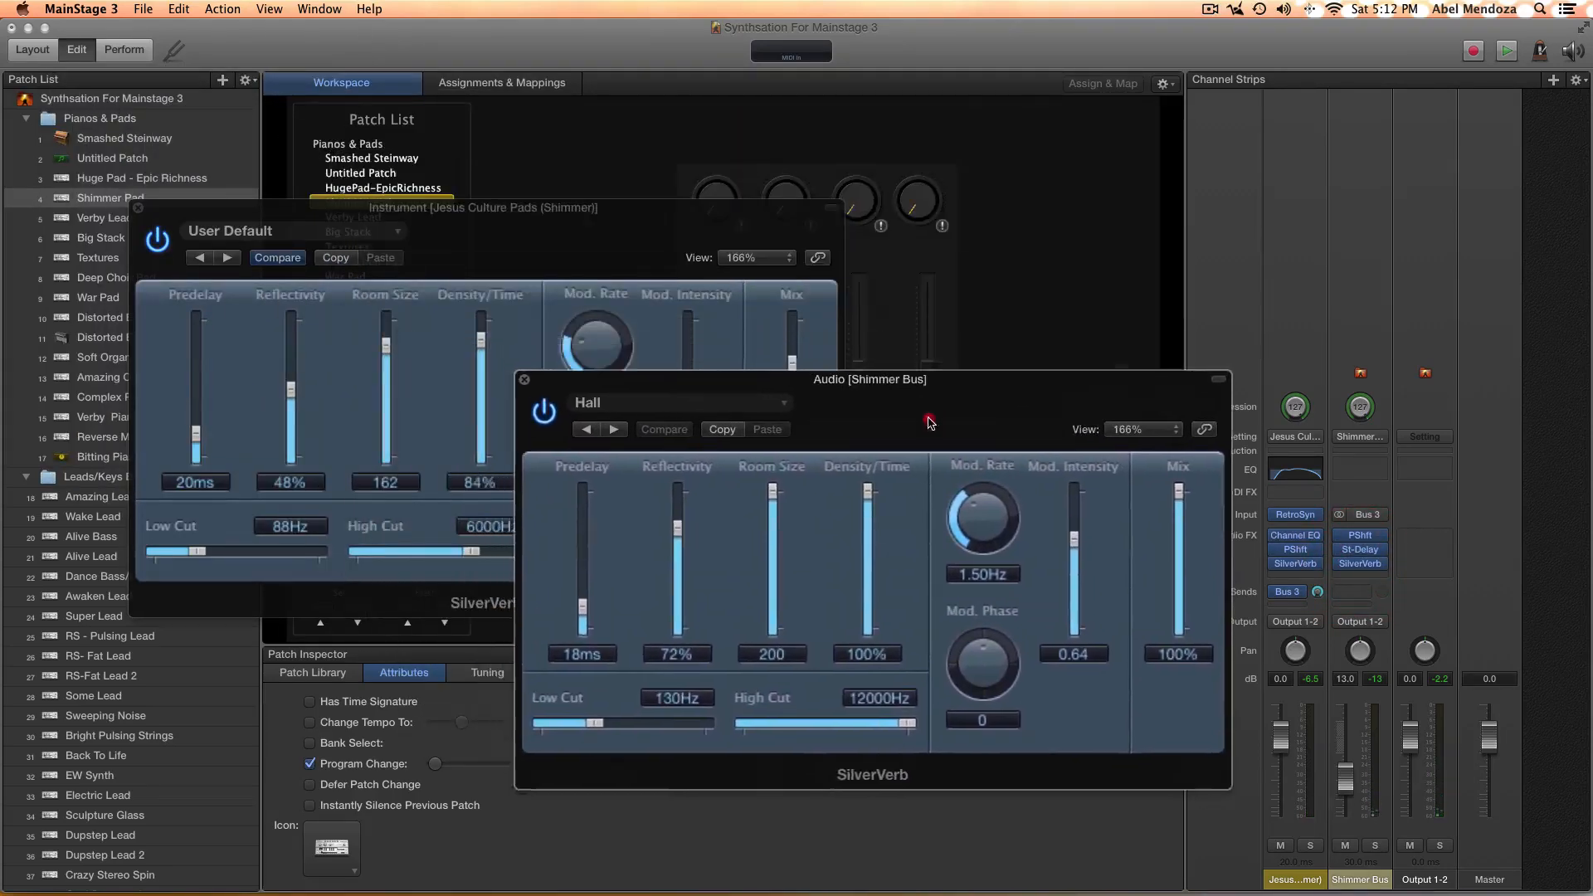
Set the Shimmer Bus SilverVerb to Mix 85%, Density/Time 83%, Room Size 170, Reflectivity 66% and close it
drag(455, 98, 847, 511)
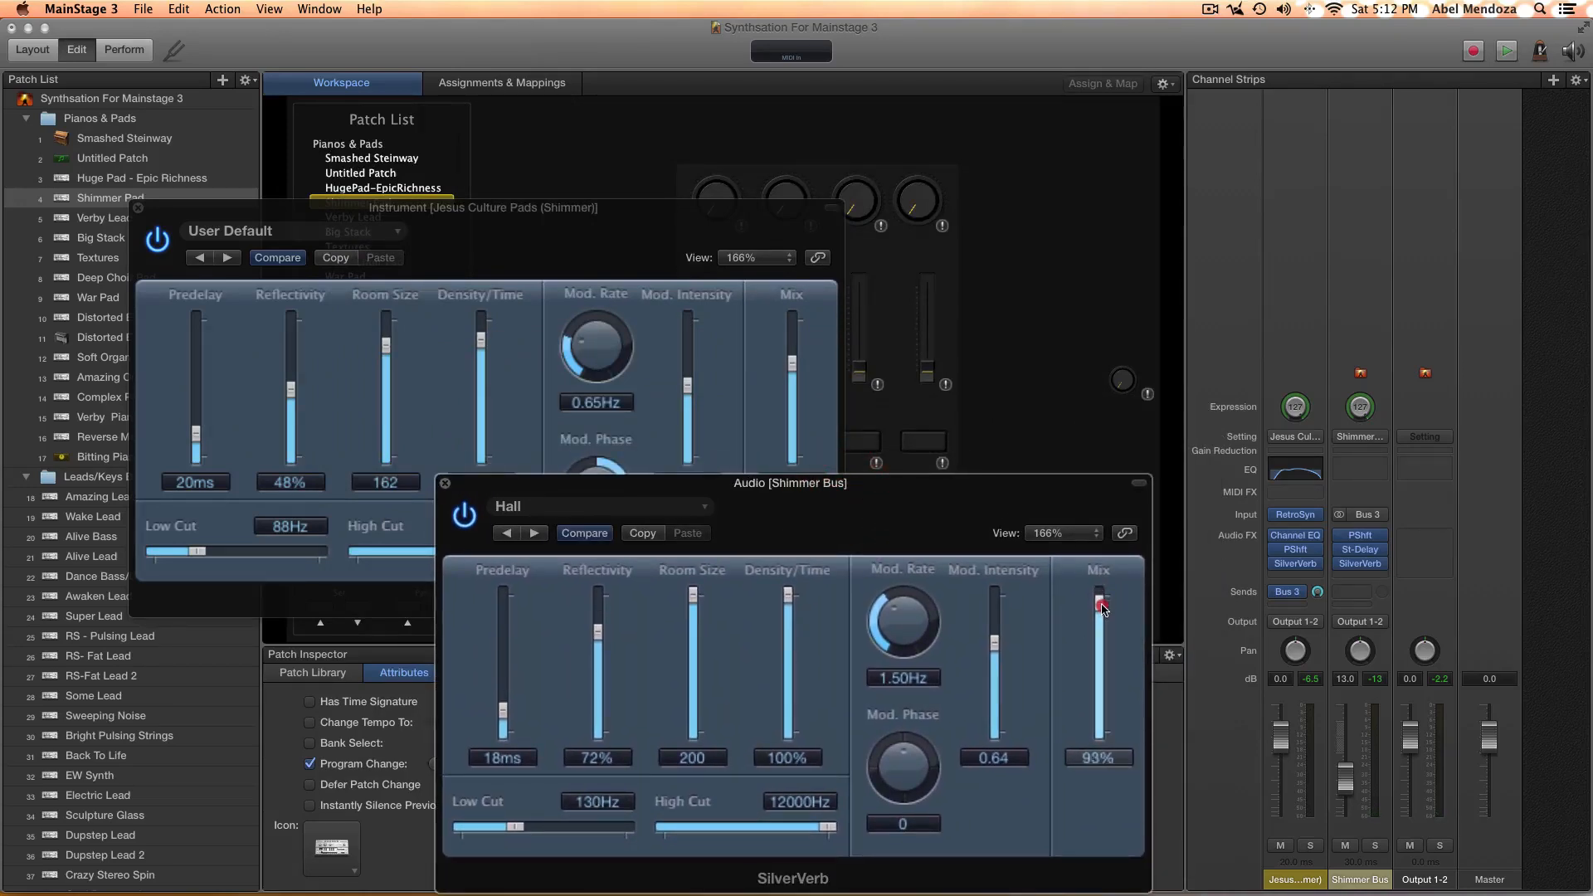
drag(1100, 598, 1101, 619)
drag(789, 597, 789, 618)
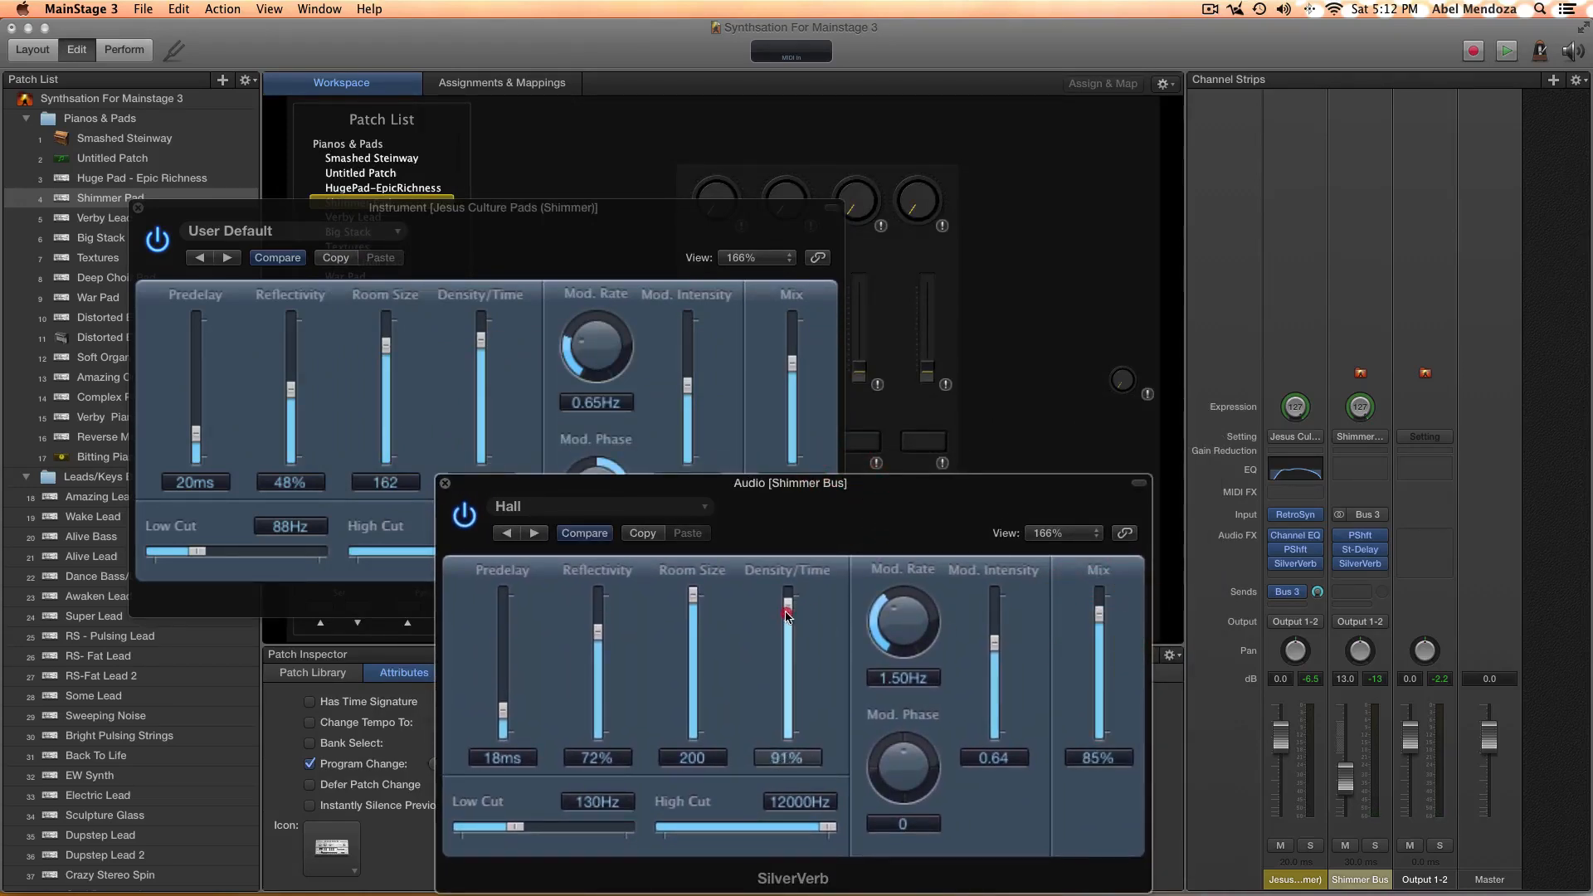
drag(692, 596, 693, 617)
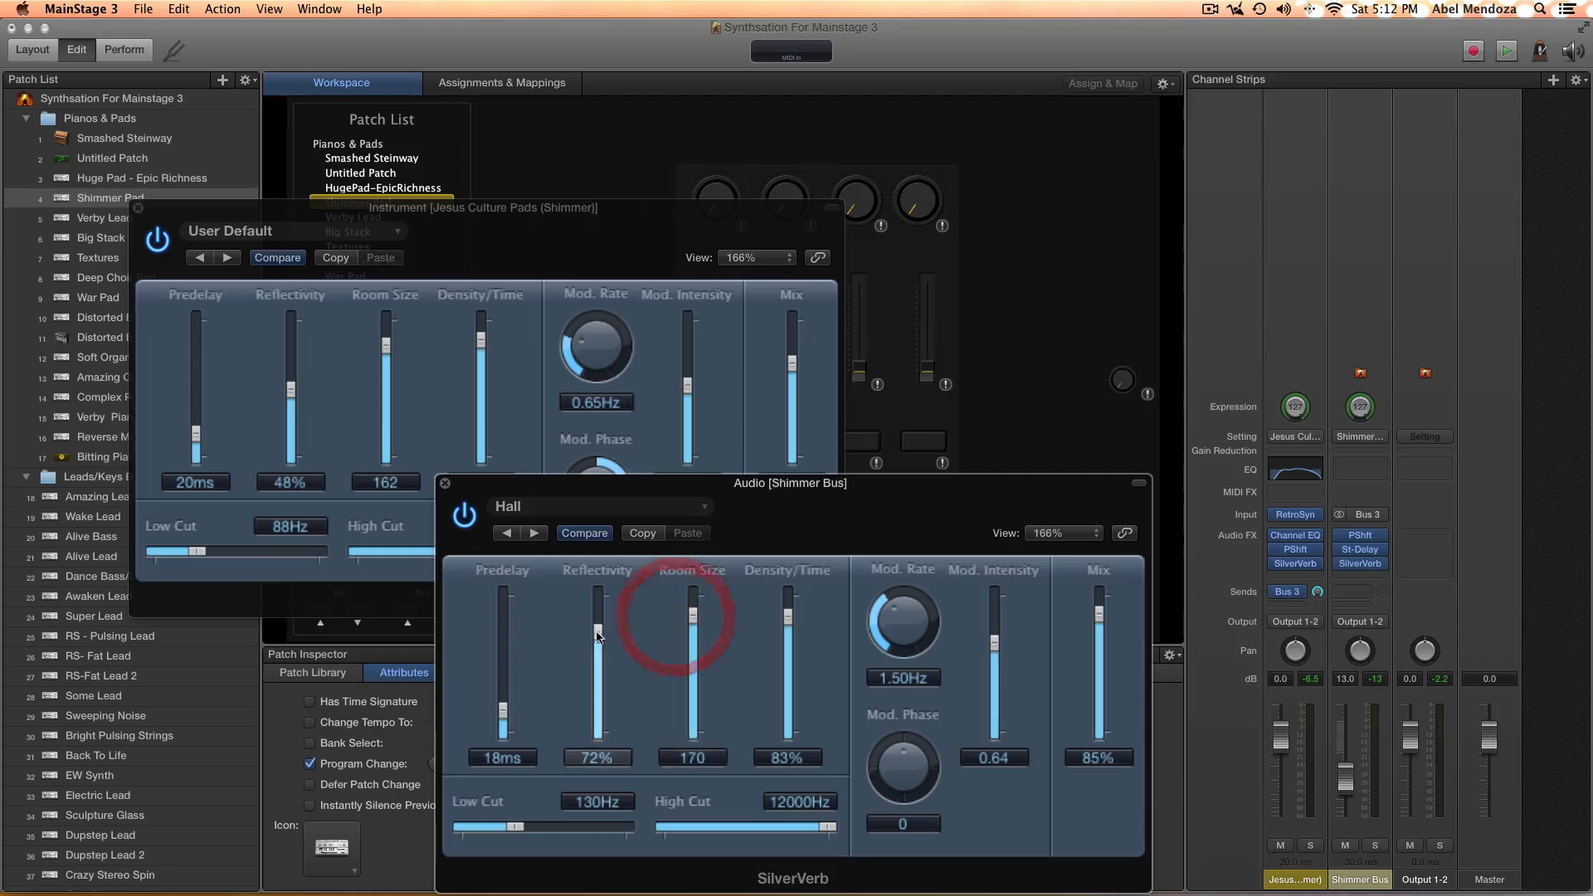
drag(597, 632, 596, 643)
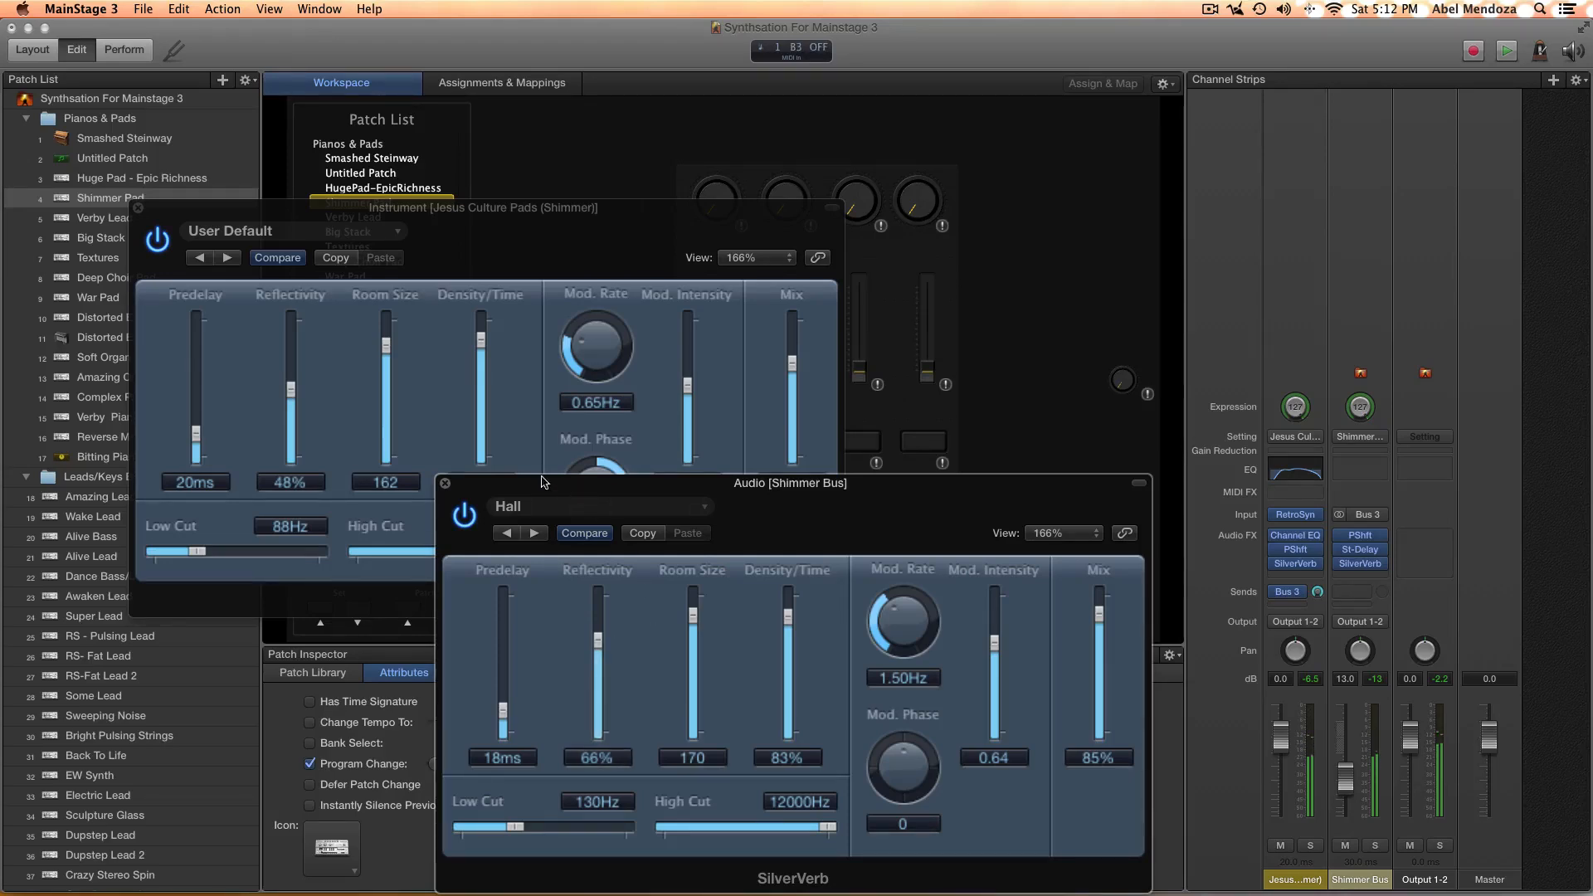
click(445, 482)
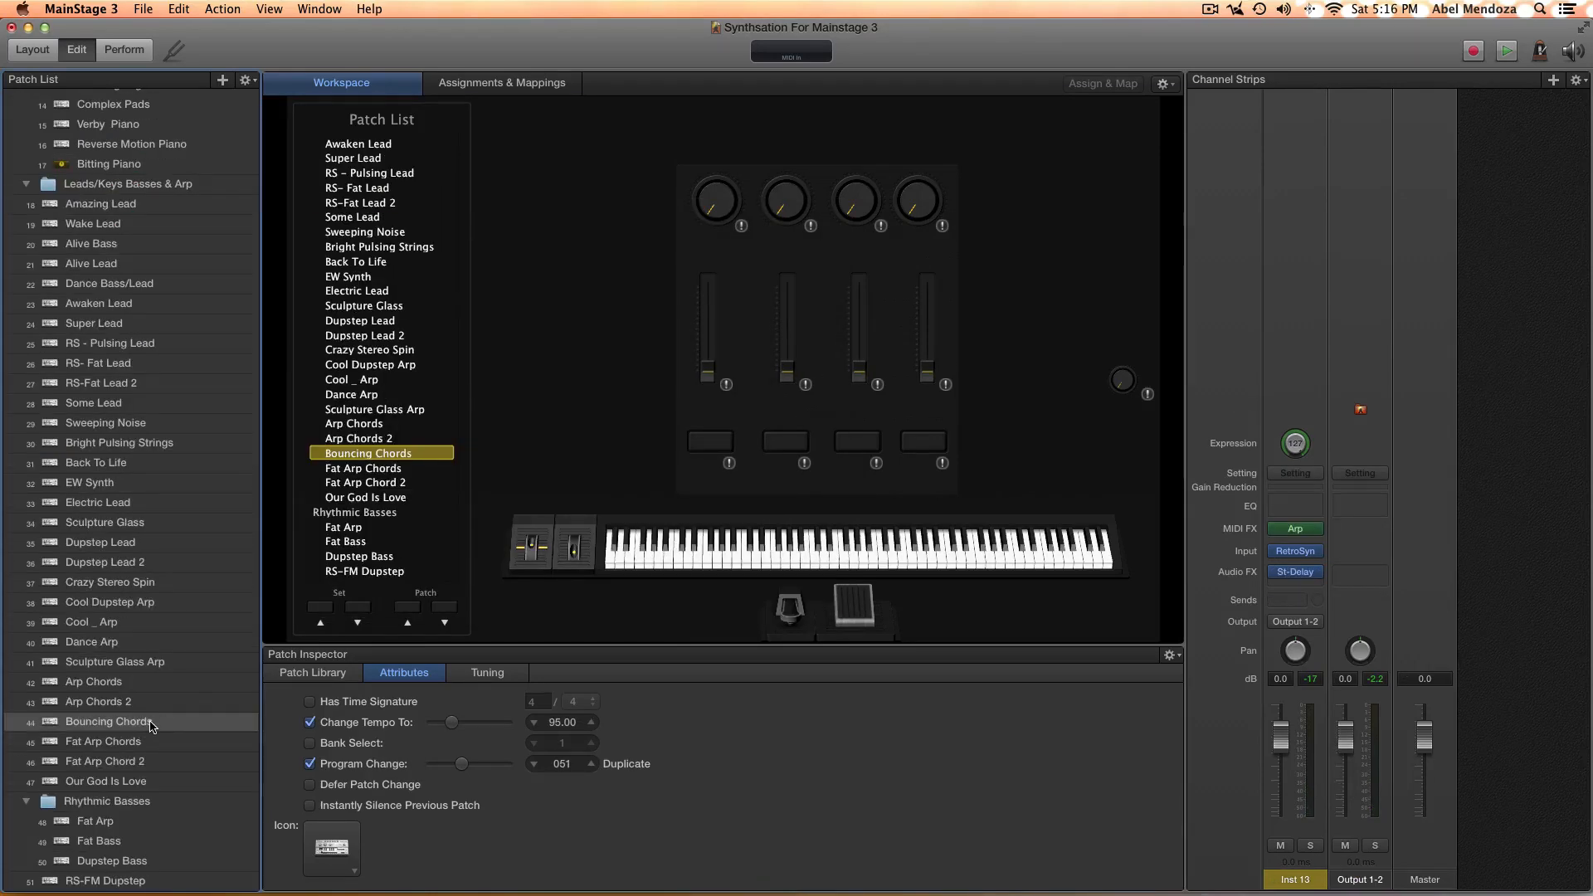
Switch to the Bouncing Chords patch and select its first workspace knob for mapping
click(151, 726)
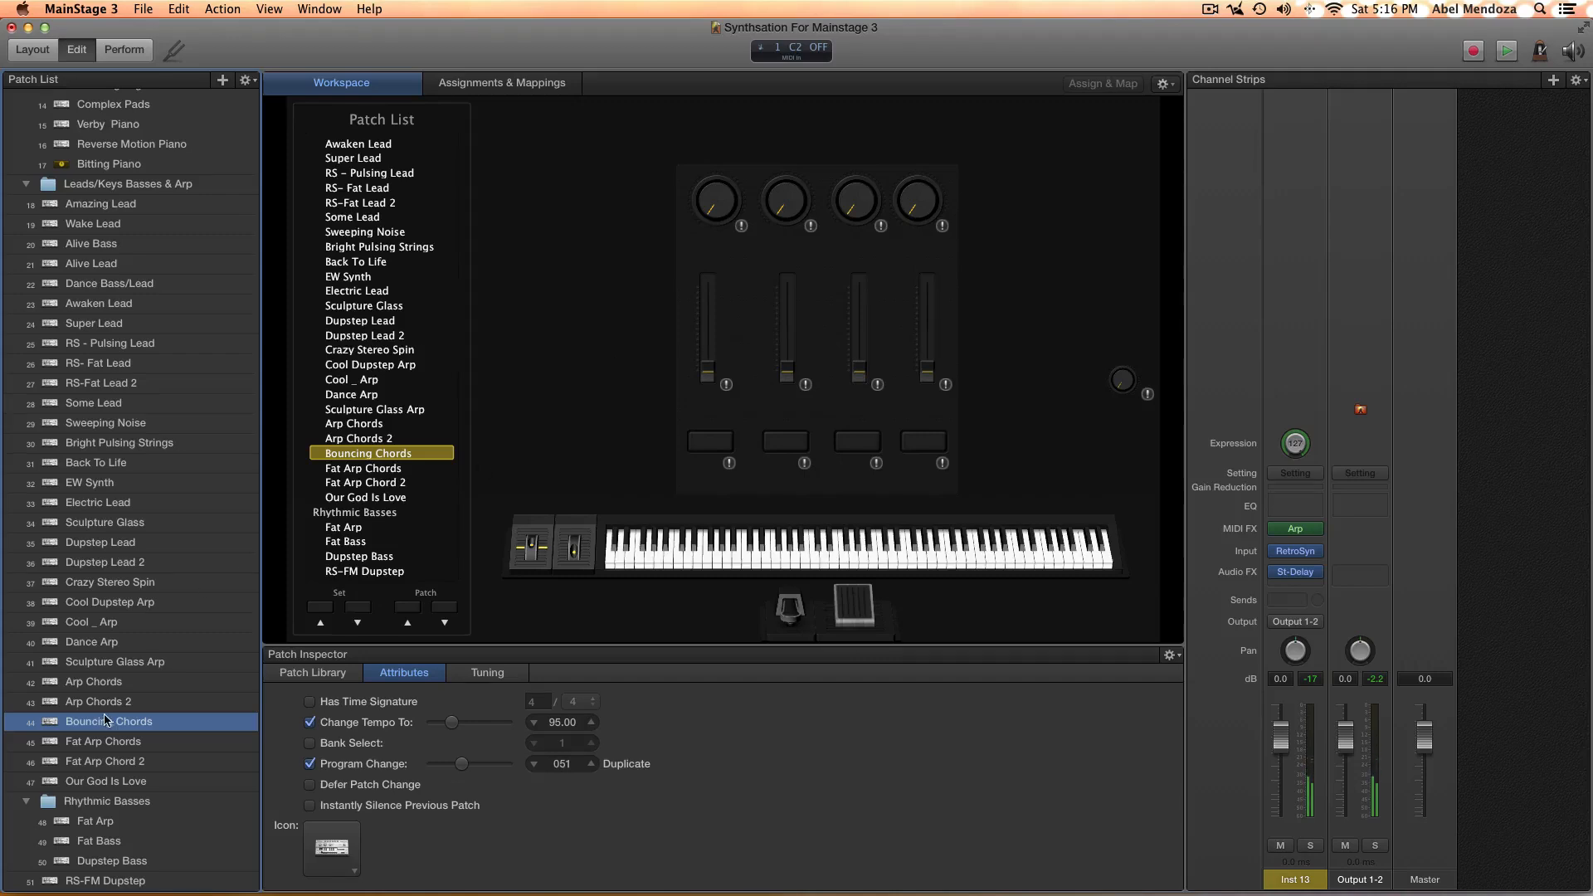
click(716, 203)
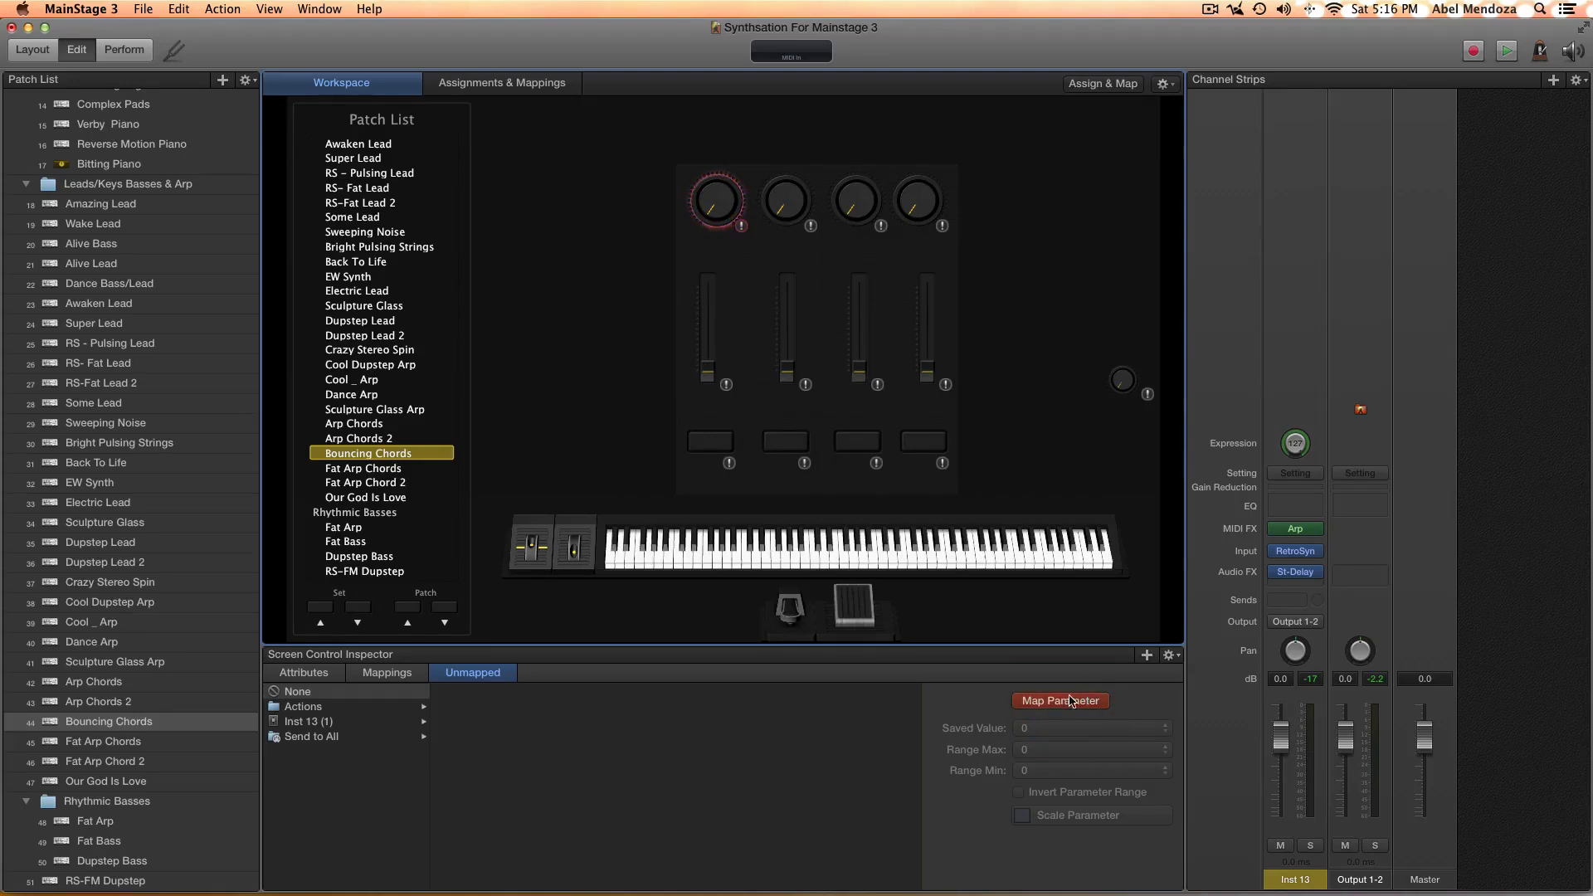
Map the first knob to Retro Synth's Cutoff by Env, labelled CutffByEnv
click(1295, 550)
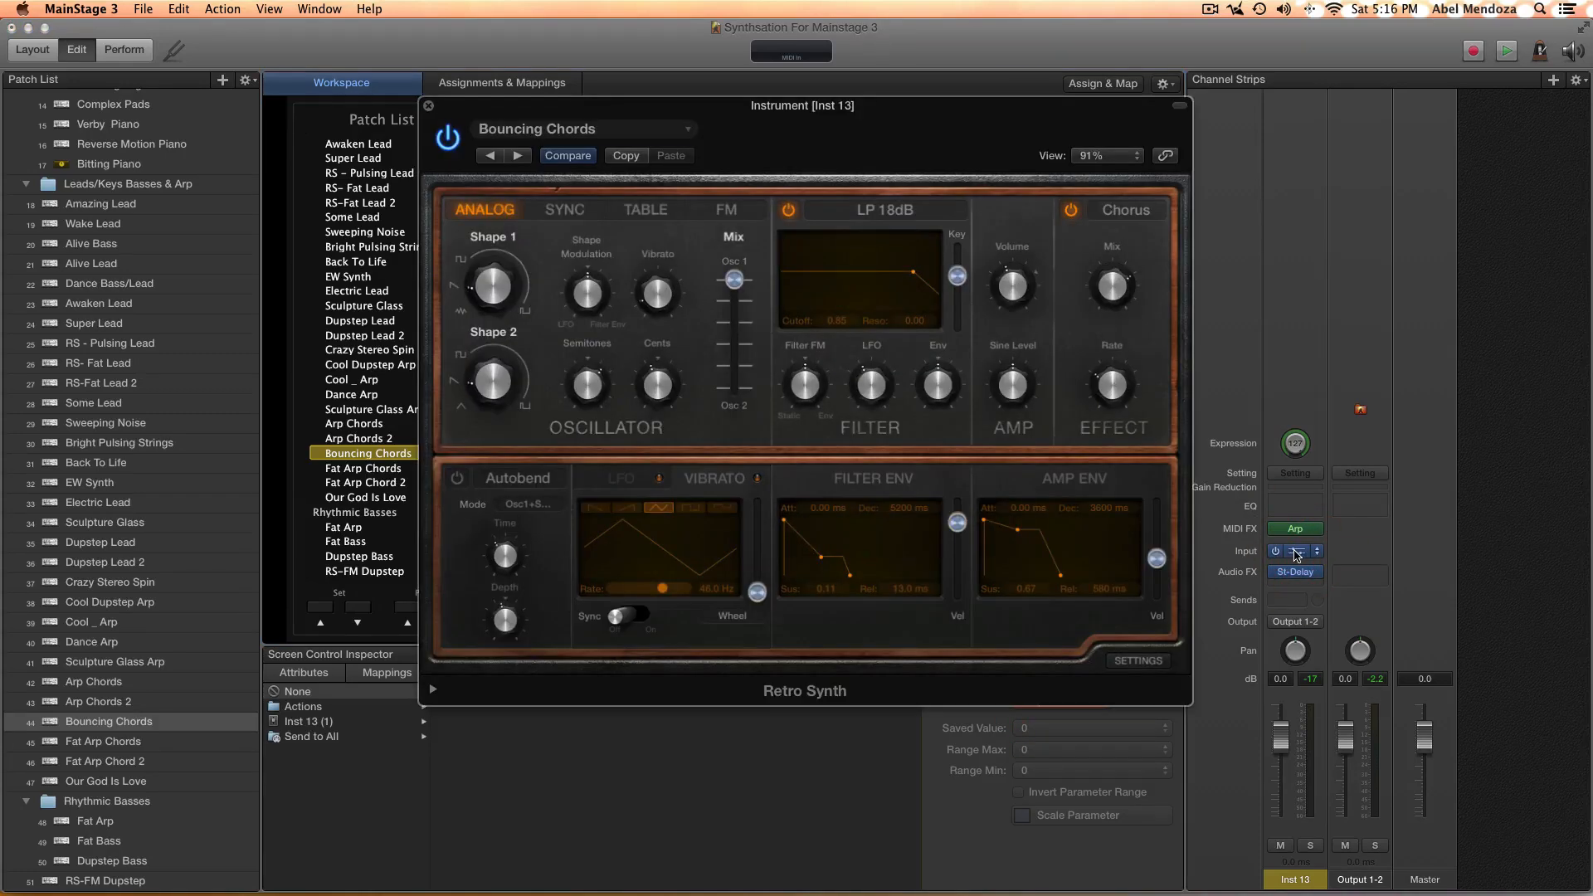
click(940, 388)
click(431, 109)
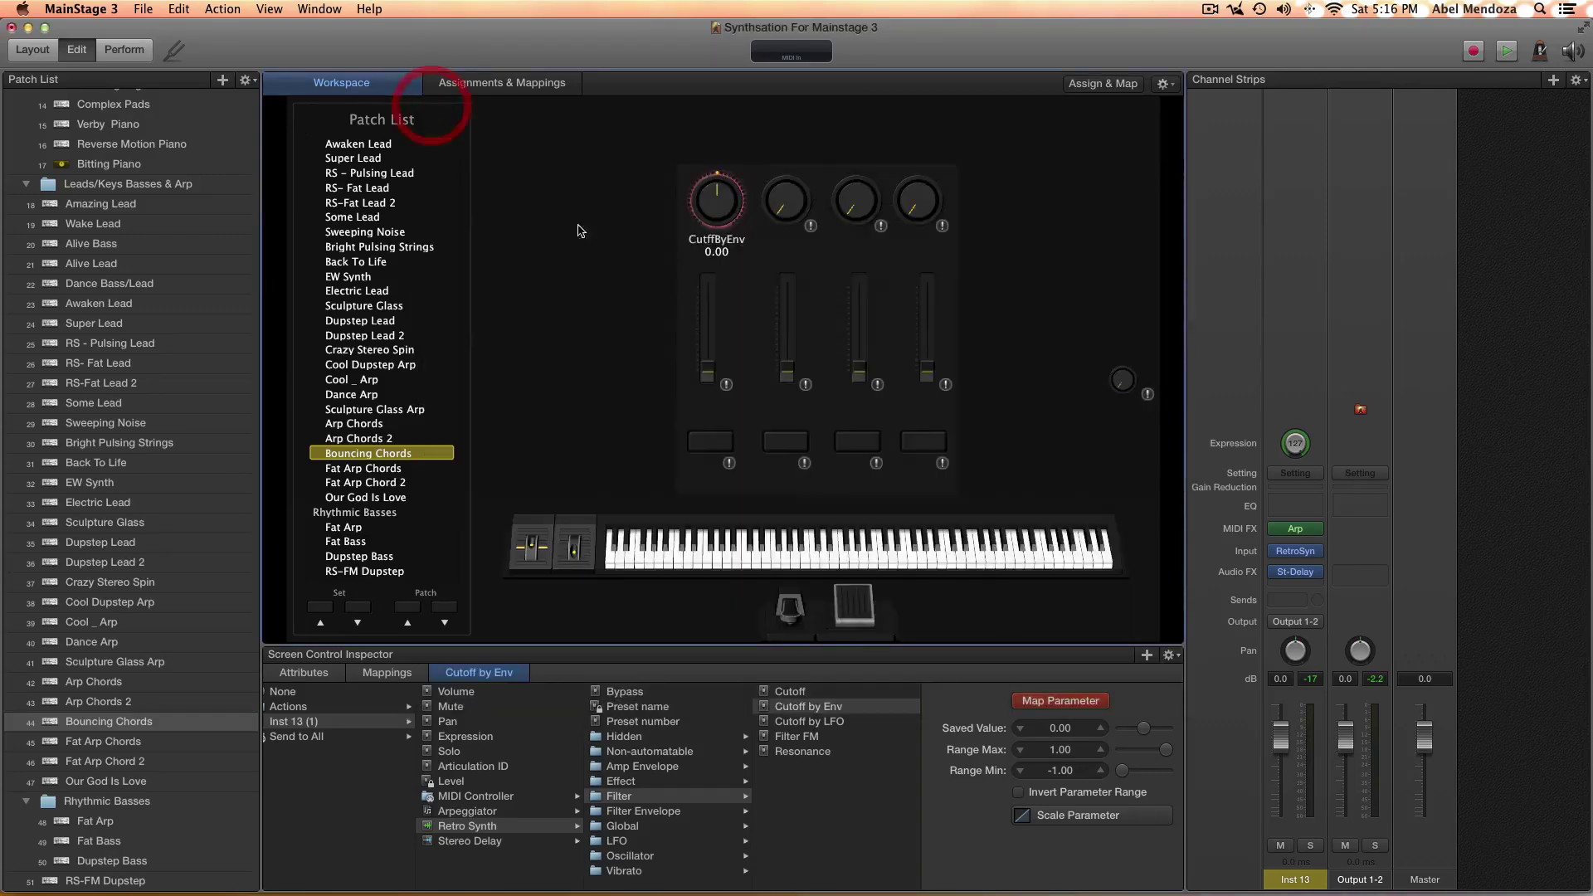
click(1073, 706)
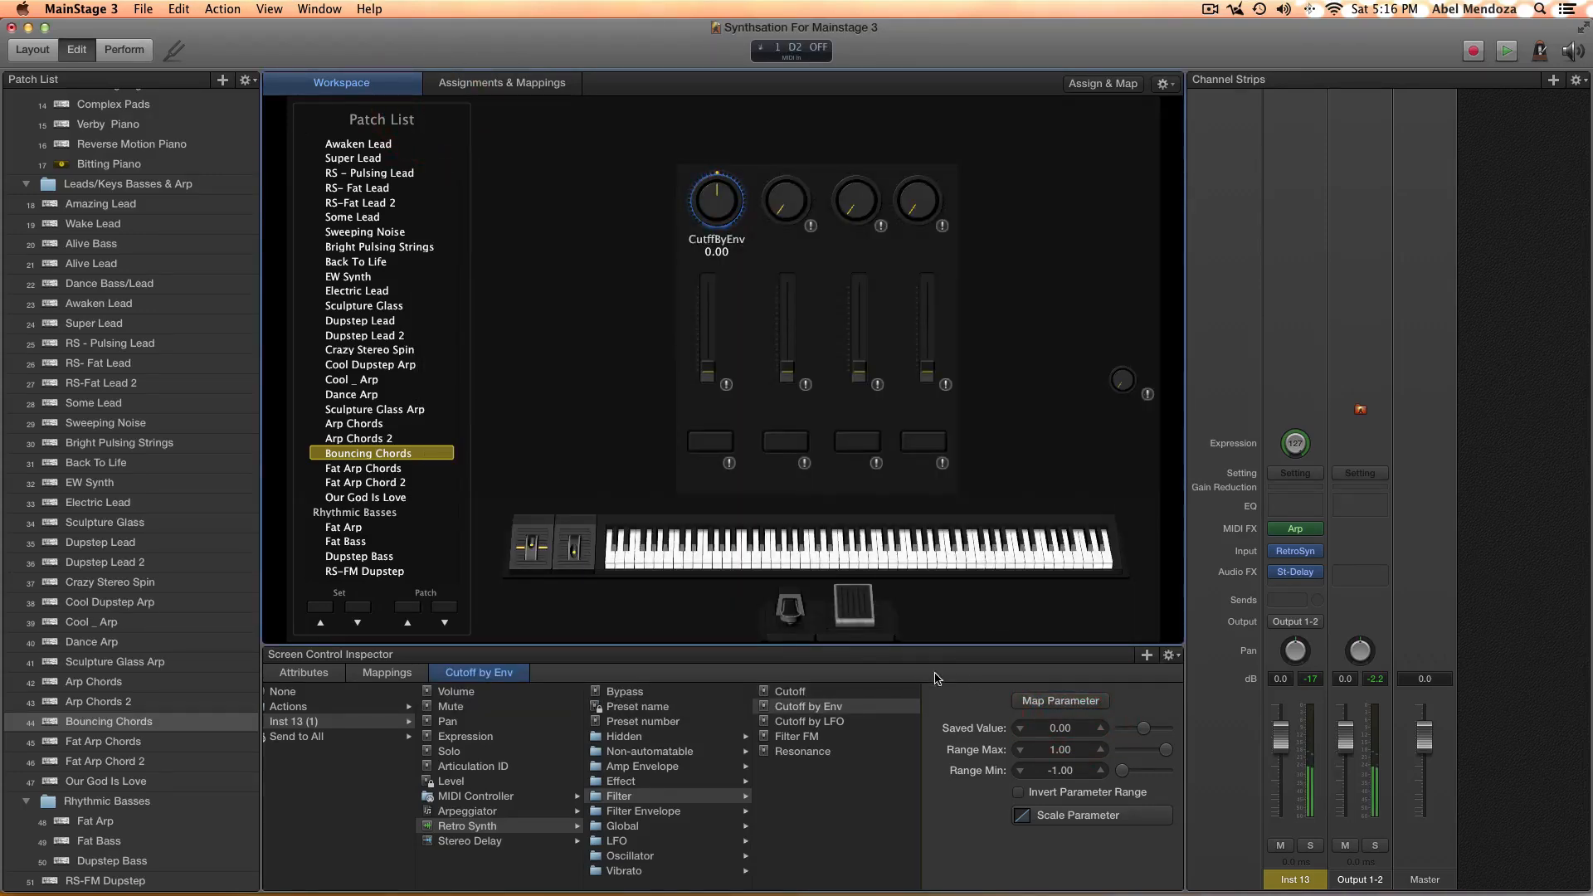
click(723, 211)
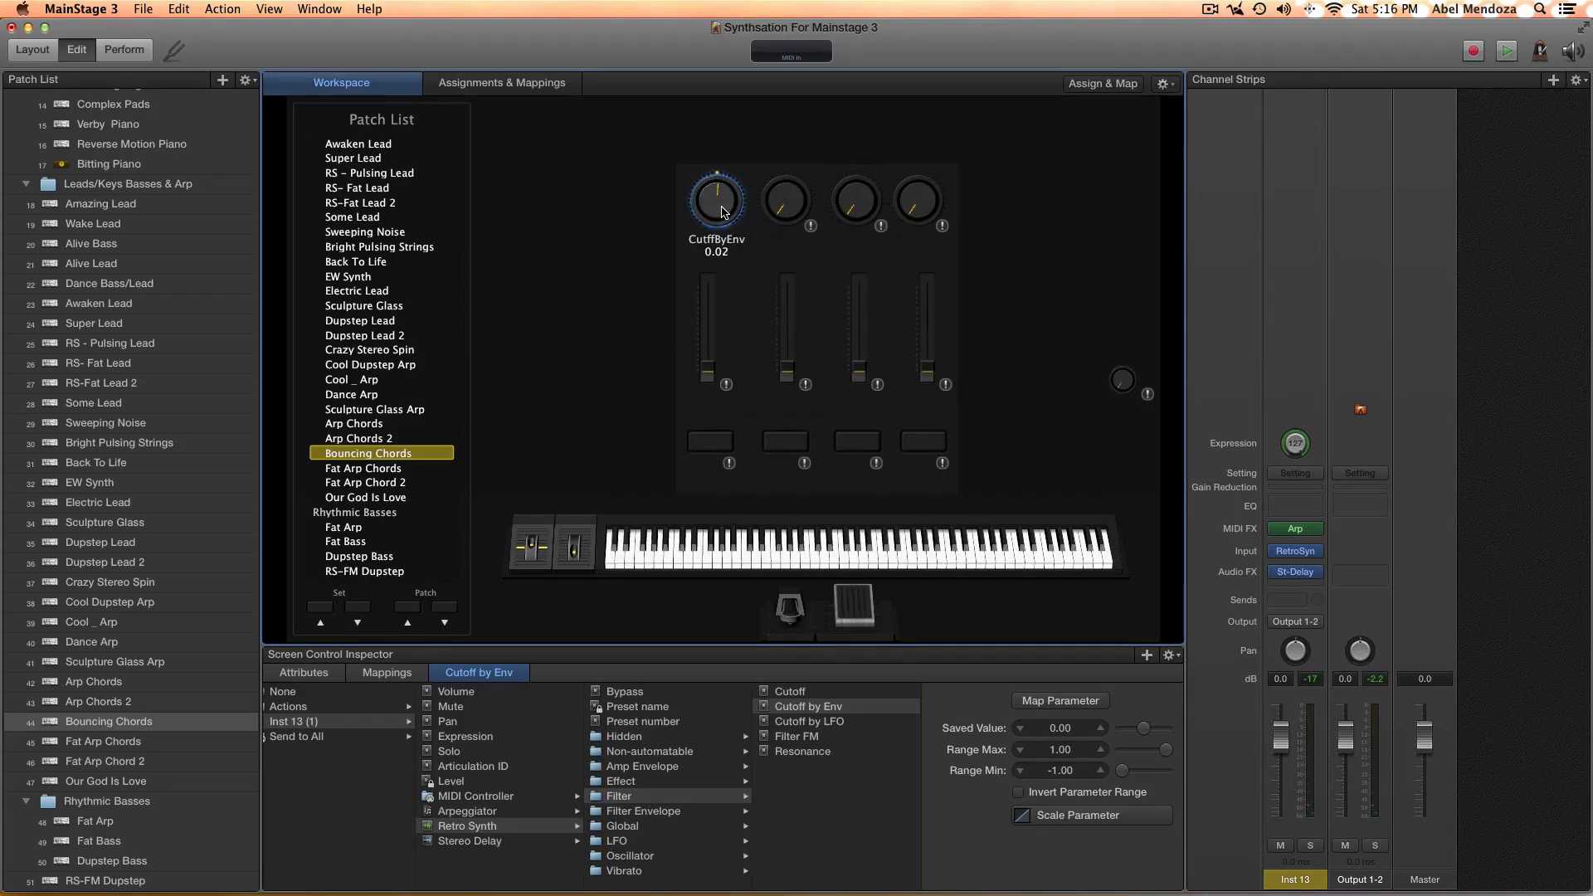
Sweep the CutffByEnv knob through its range to -1.00 and view its Mappings and Attributes settings
drag(724, 211, 719, 187)
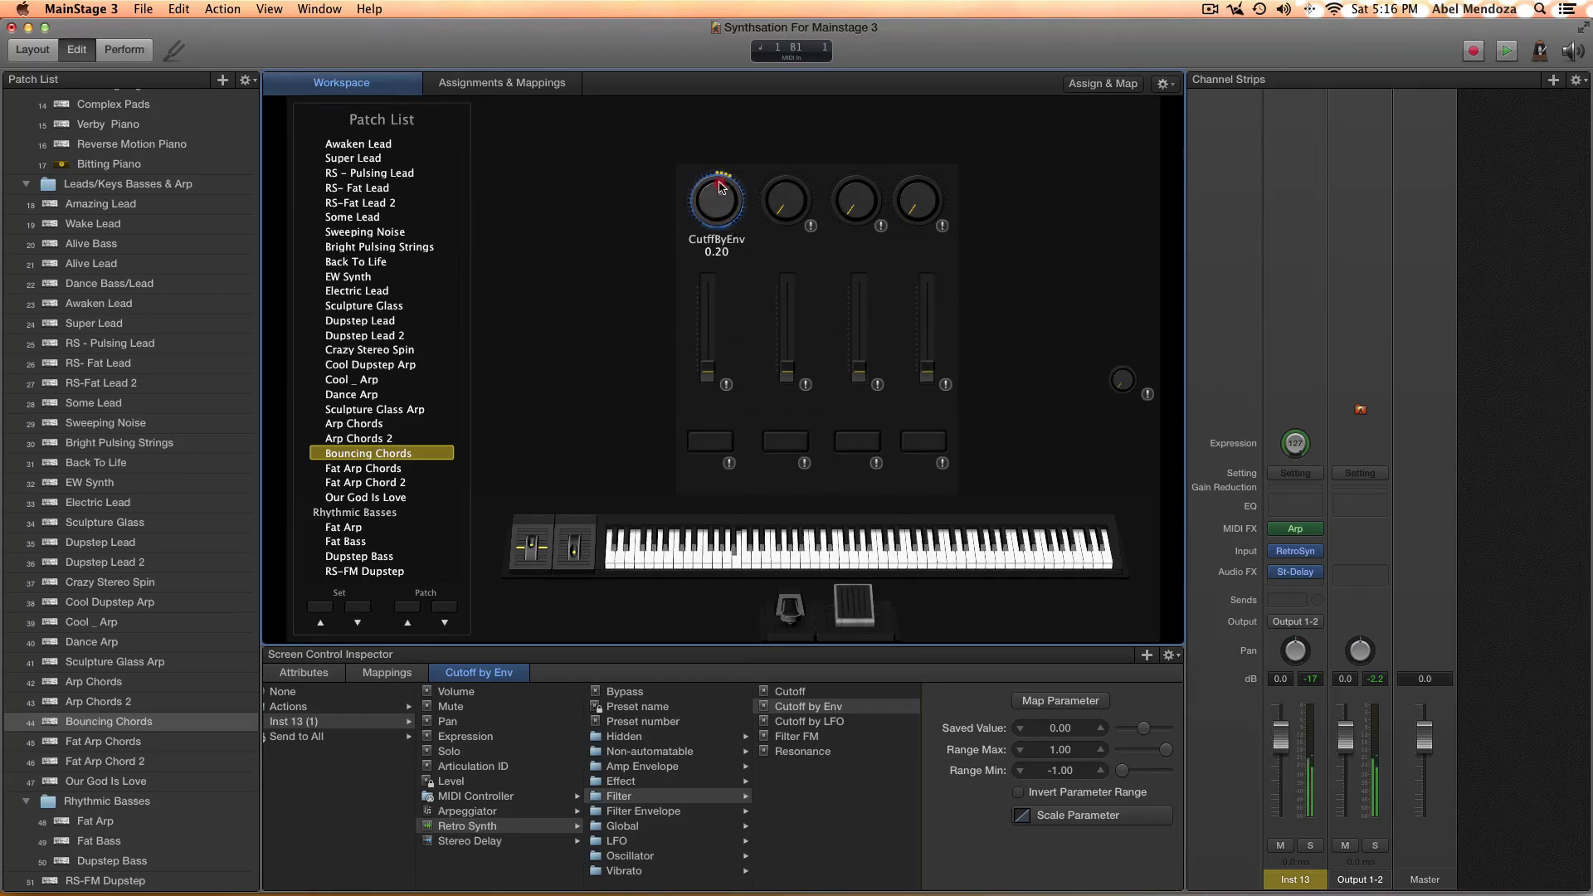
drag(719, 187, 718, 125)
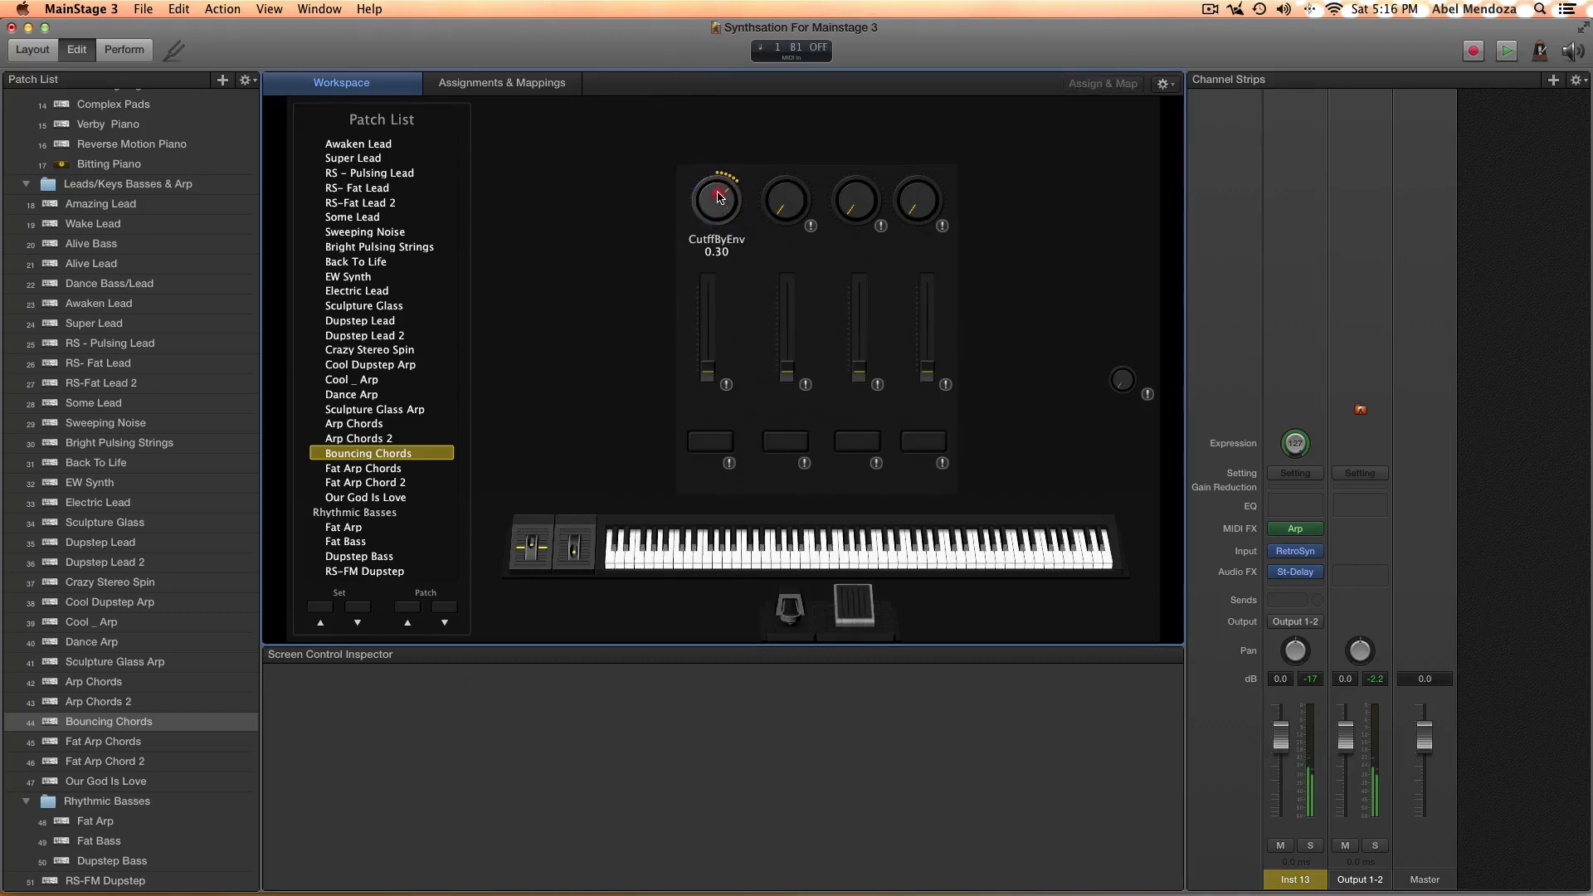
mouse_move(718, 197)
mouse_down()
mouse_move(713, 80)
mouse_move(729, 400)
mouse_move(718, 134)
mouse_move(695, 212)
mouse_move(719, 575)
mouse_up()
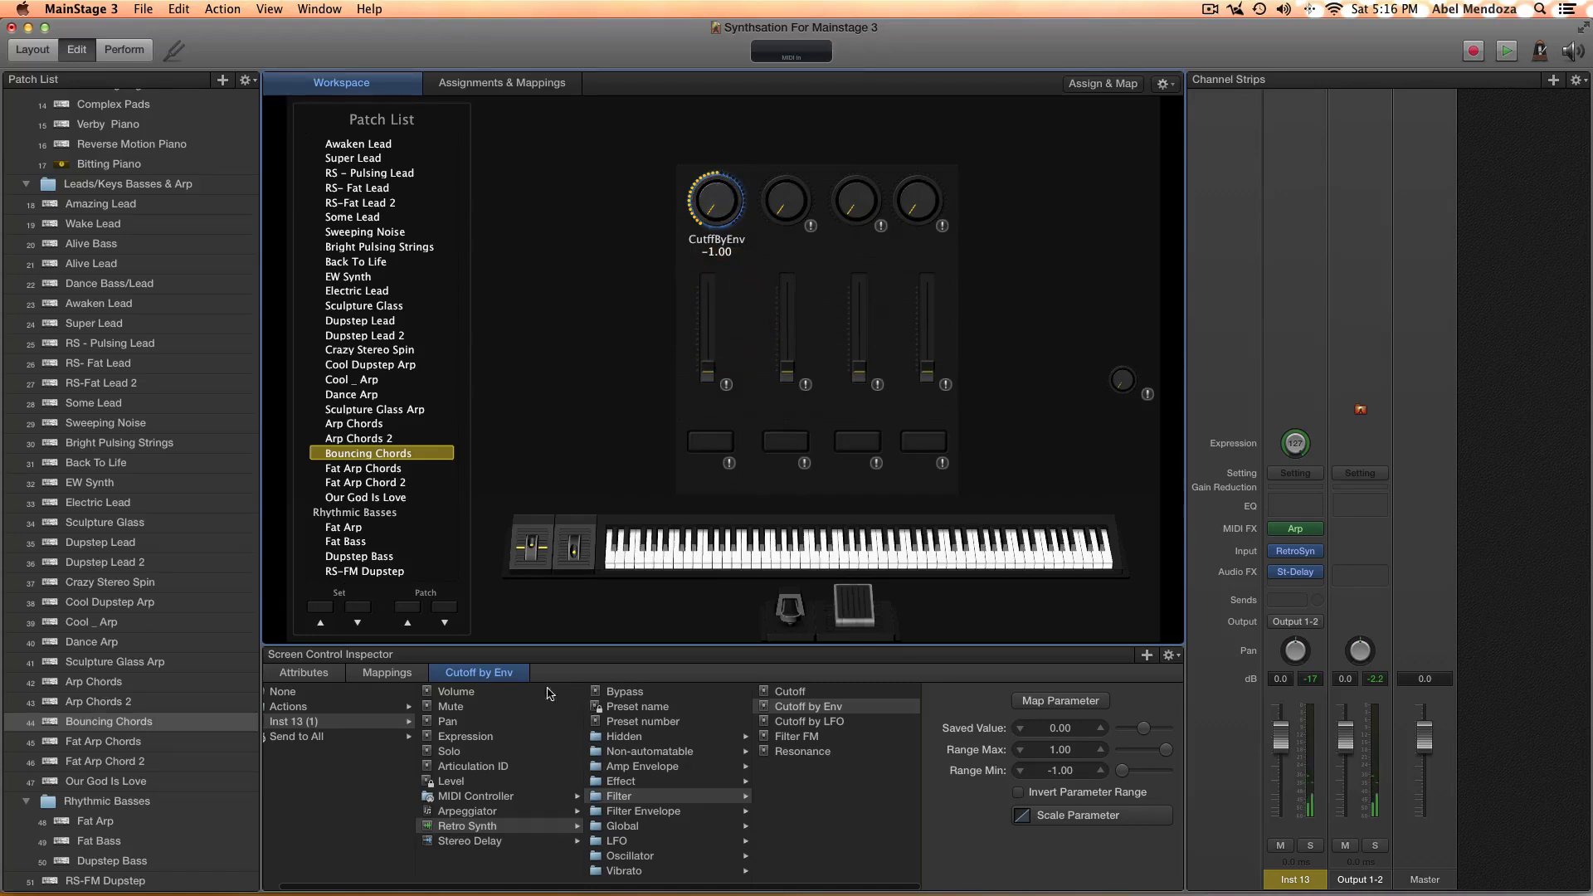
click(386, 674)
click(310, 674)
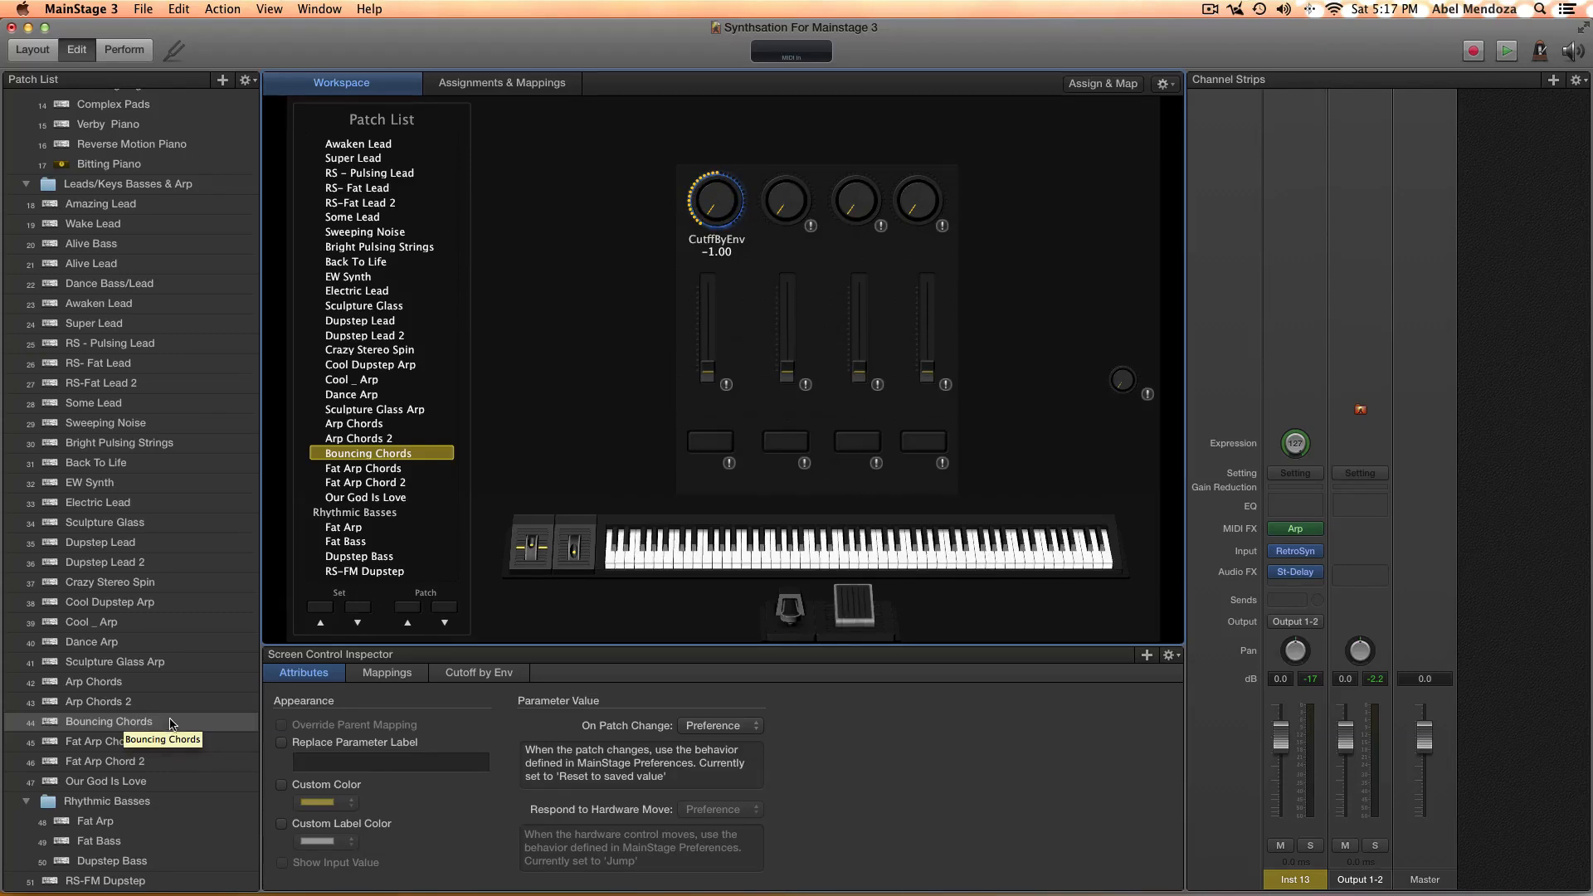
Reselect Bouncing Chords so the CutffByEnv knob resets to 0.00
click(162, 725)
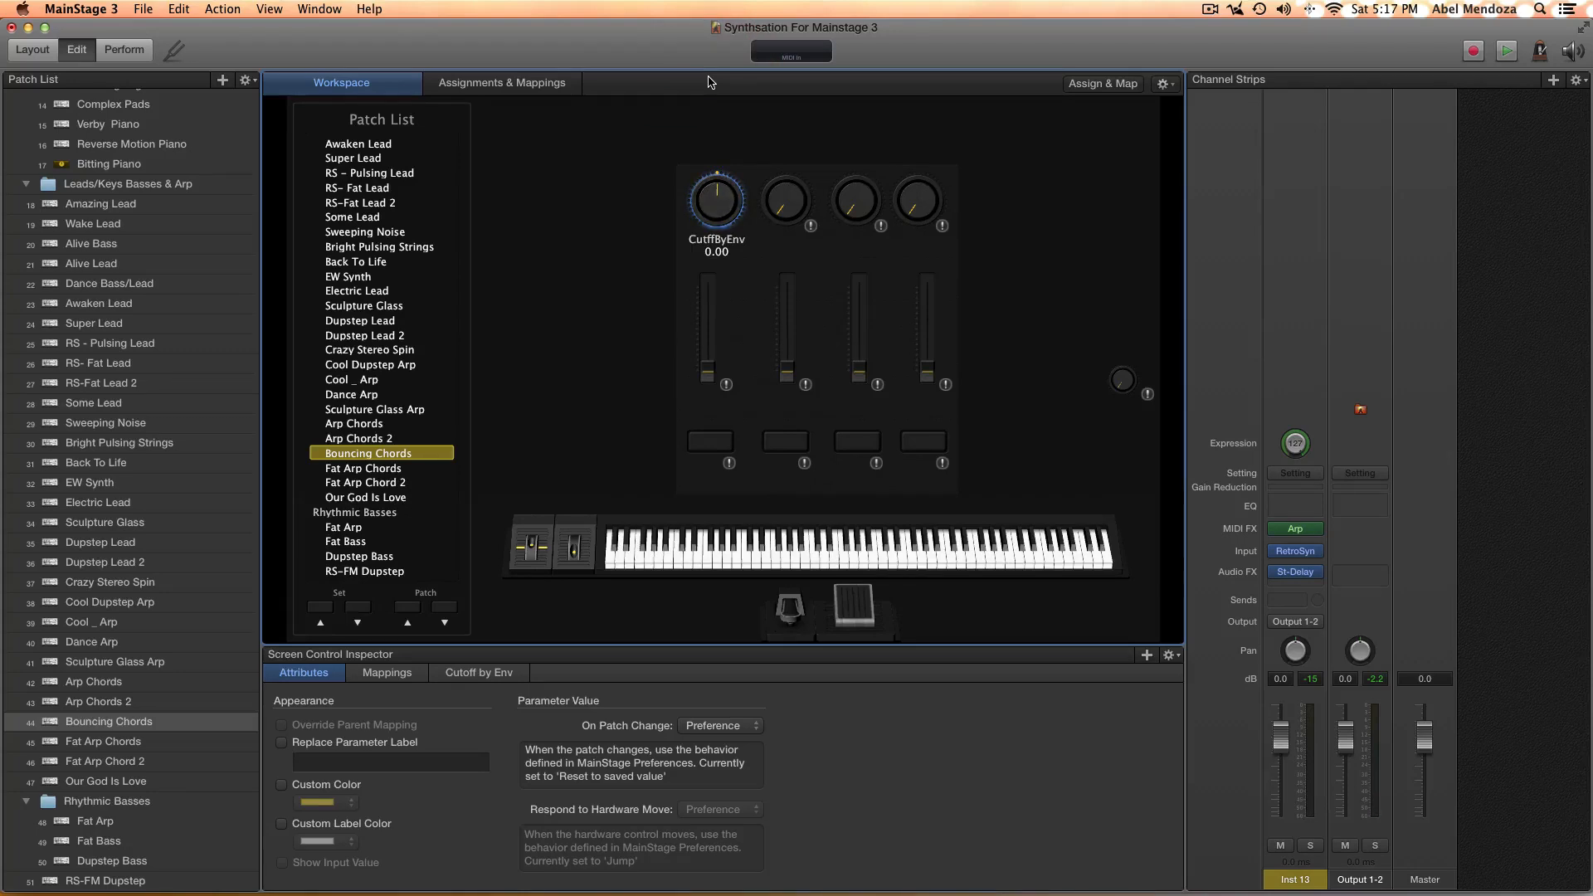